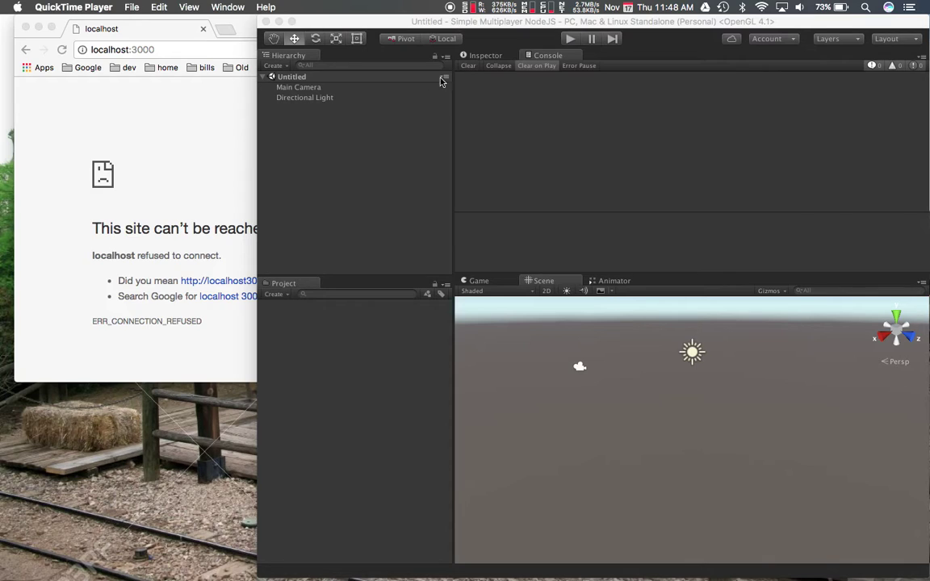
Bring the Unity editor showing the empty Untitled scene in front of the video player.
left_click(434, 22)
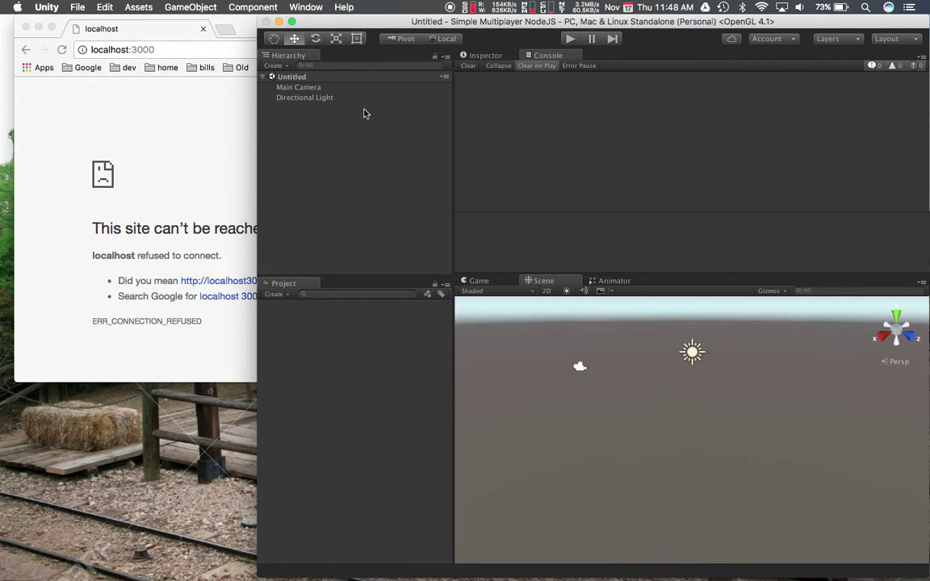
Save the untitled scene as Main.
key("super+s")
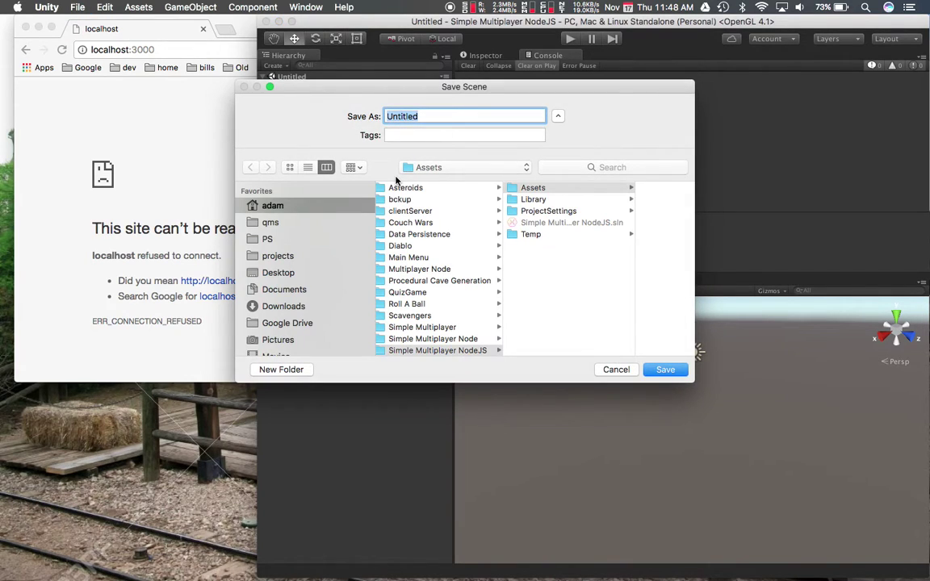
type("Main")
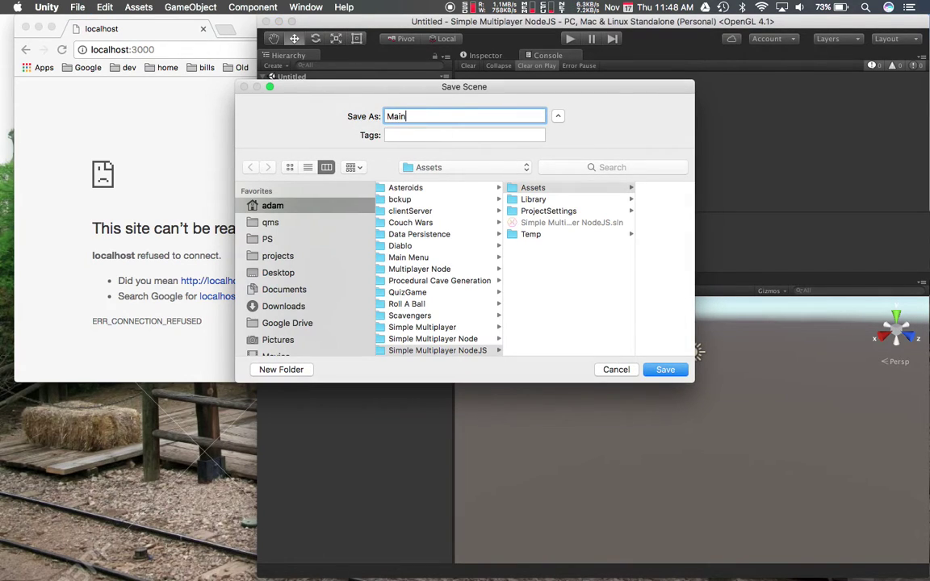
key("Return")
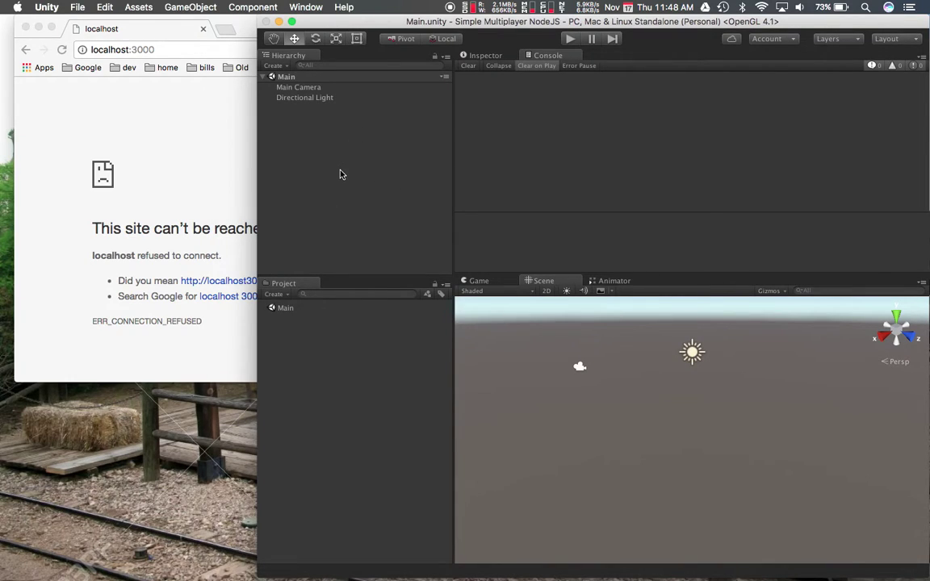
Create Materials and Scenes folders at the project's top level.
left_click(274, 293)
left_click(288, 307)
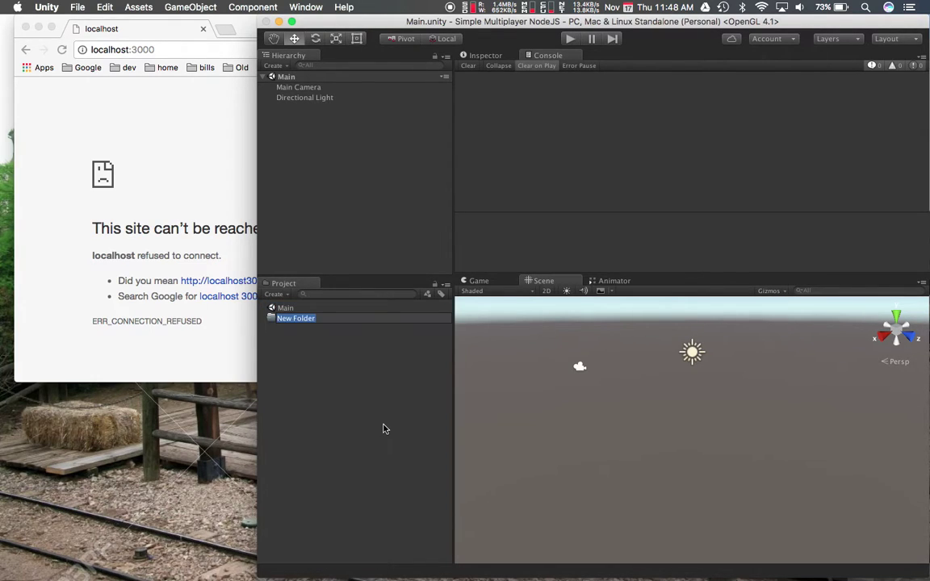
type("Mat")
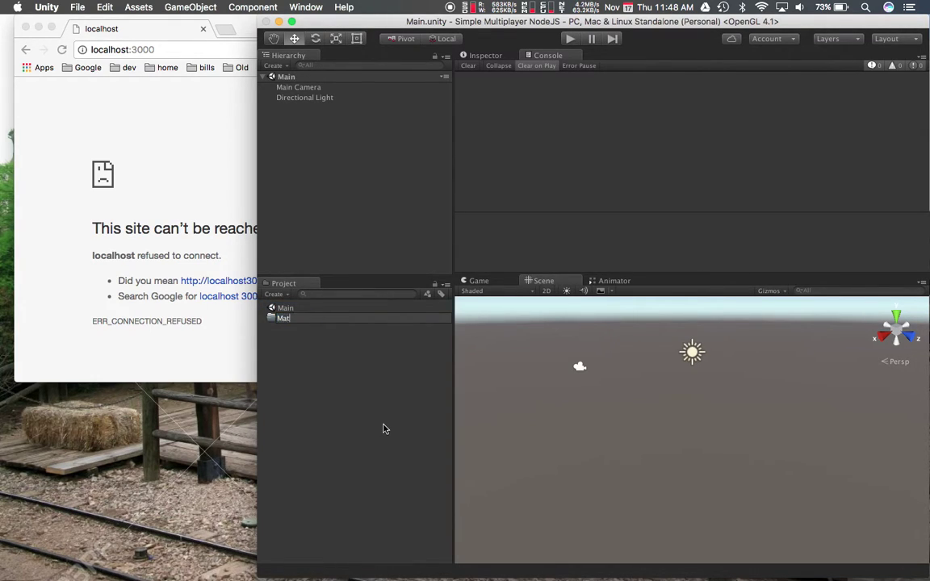
type("erials")
key("Return")
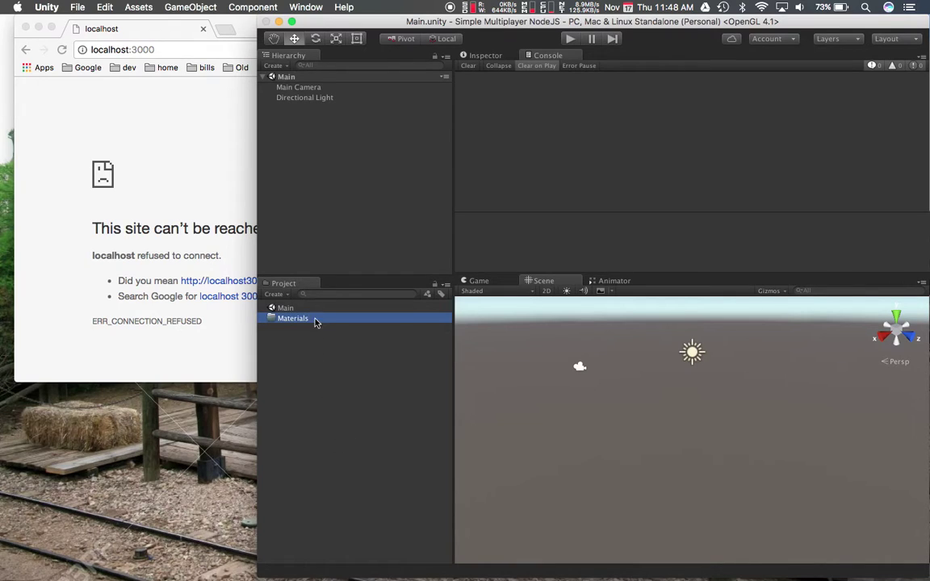
left_click(274, 293)
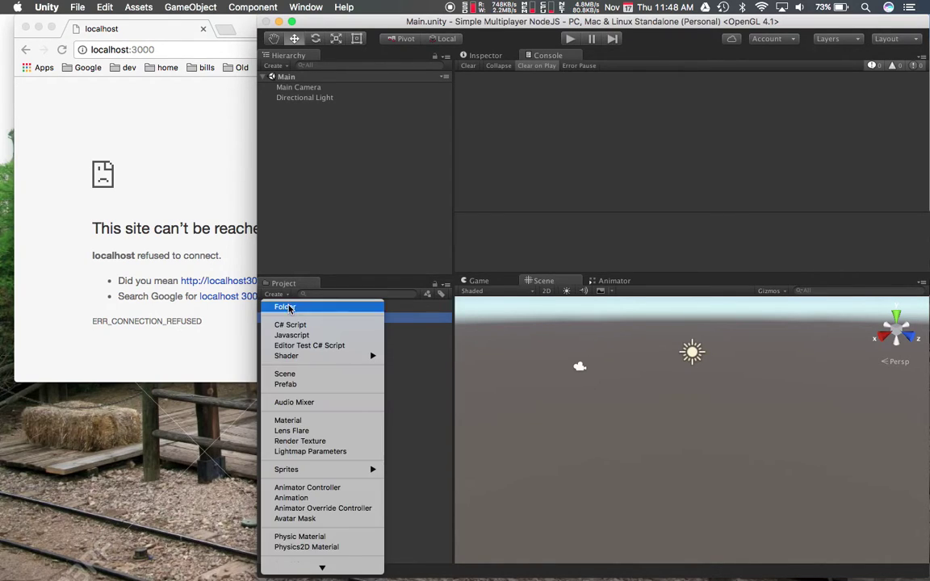
left_click(289, 307)
type("Scenes")
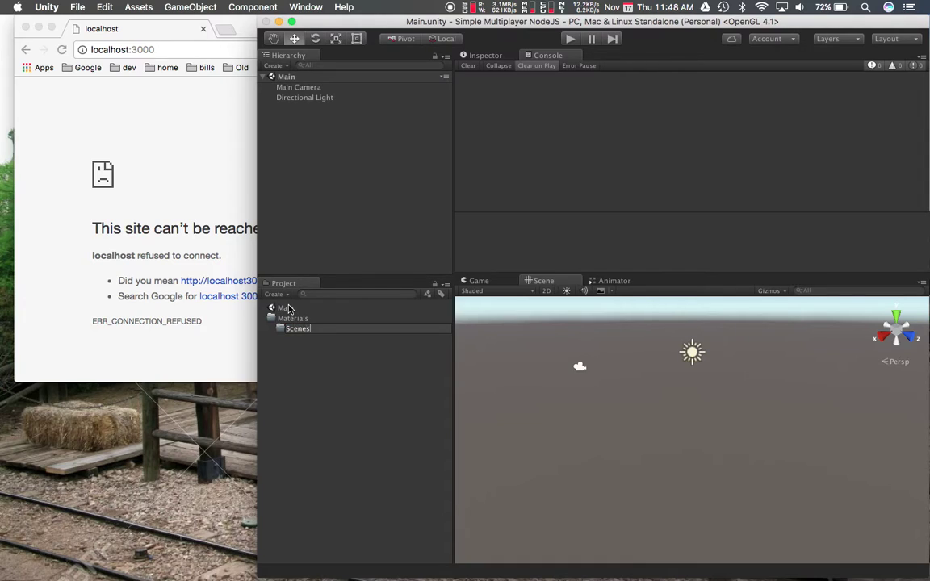
key("Return")
left_click_drag(292, 329, 272, 311)
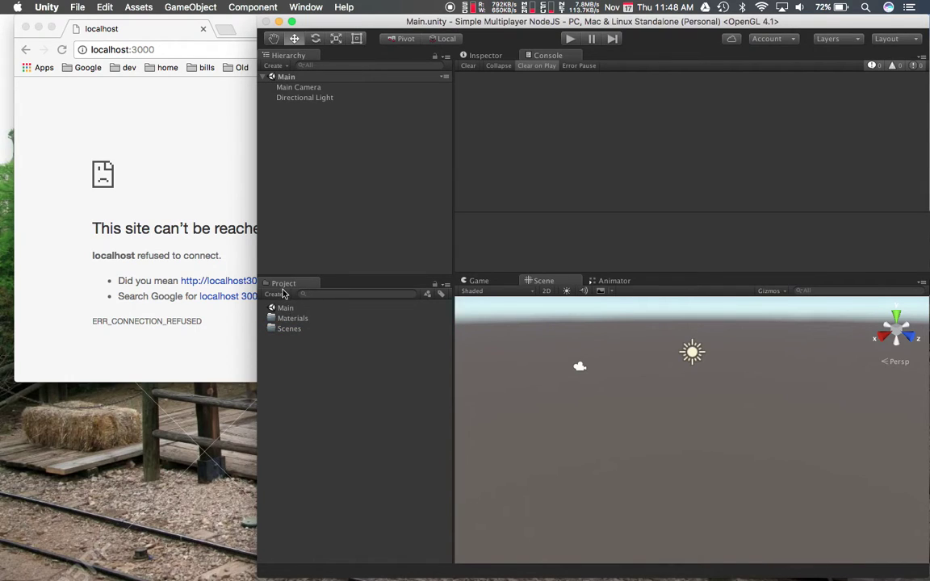
Create Prefabs and Scripts folders alongside them.
left_click(281, 294)
left_click(287, 306)
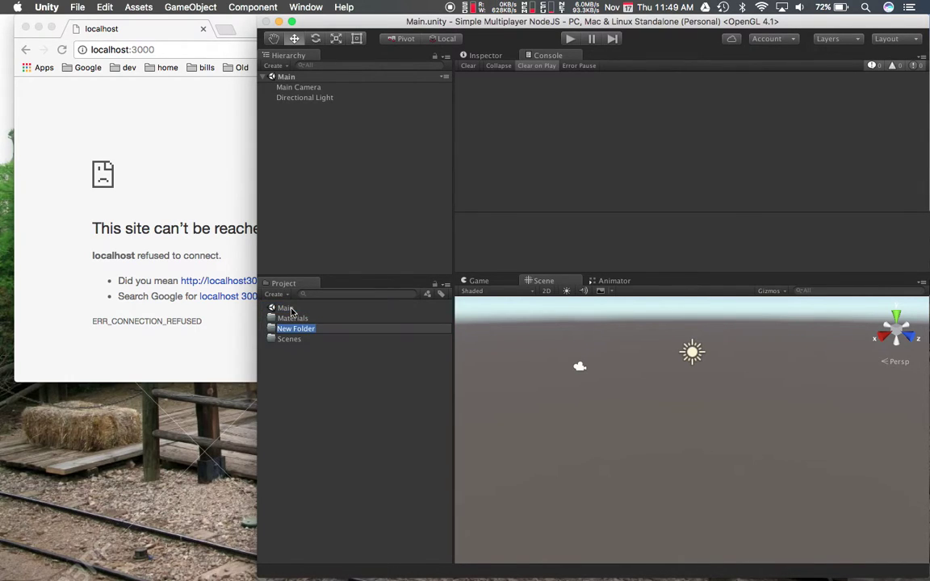
type("Prefabs")
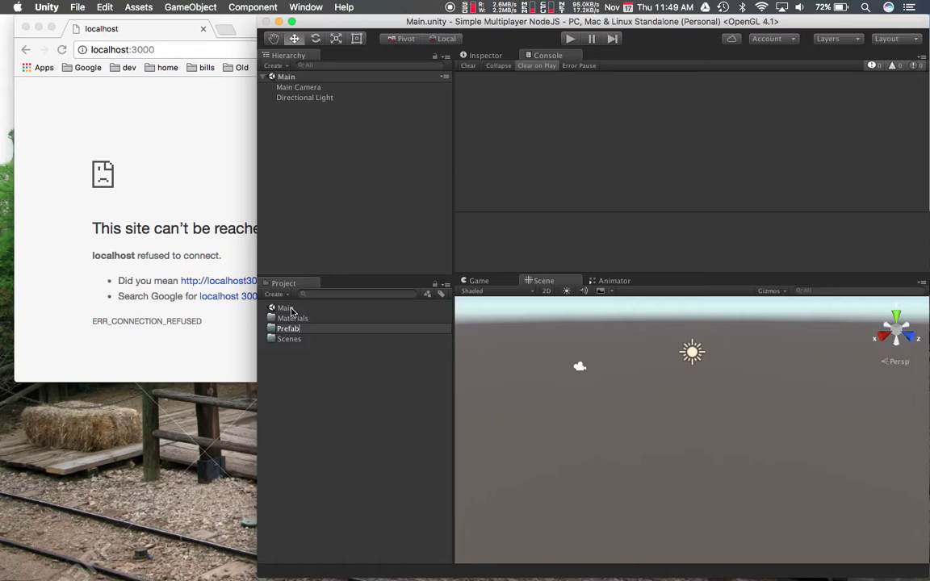
key("Return")
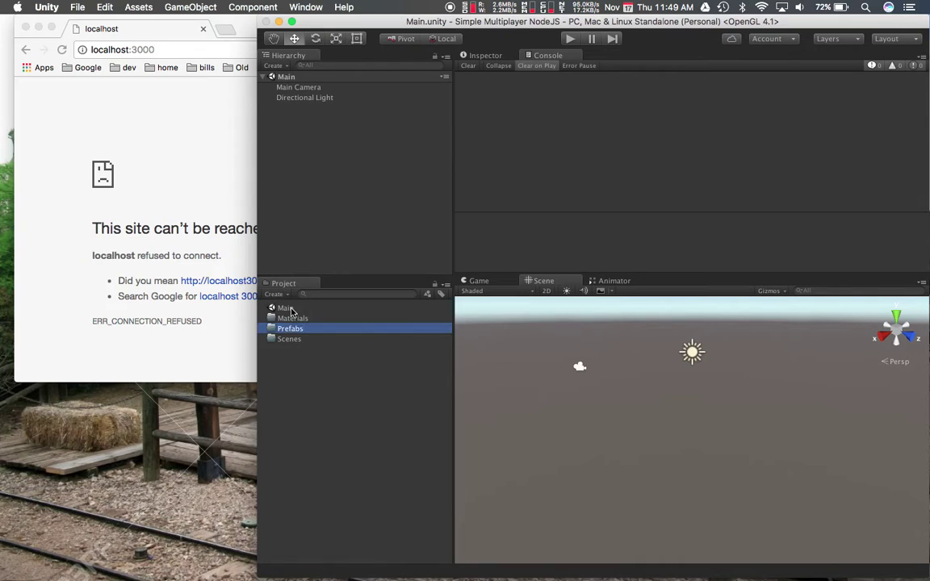
left_click(283, 355)
left_click(286, 295)
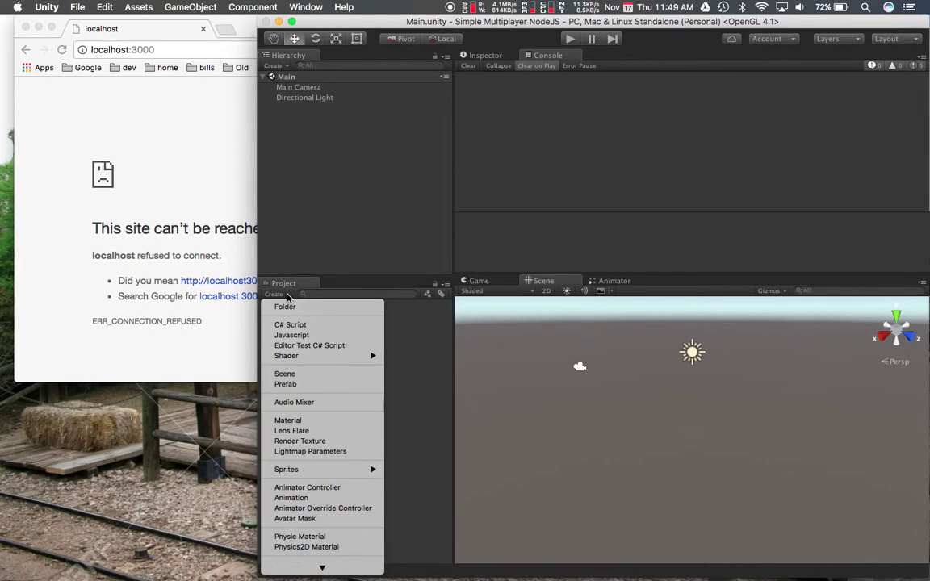
left_click(286, 307)
type("S")
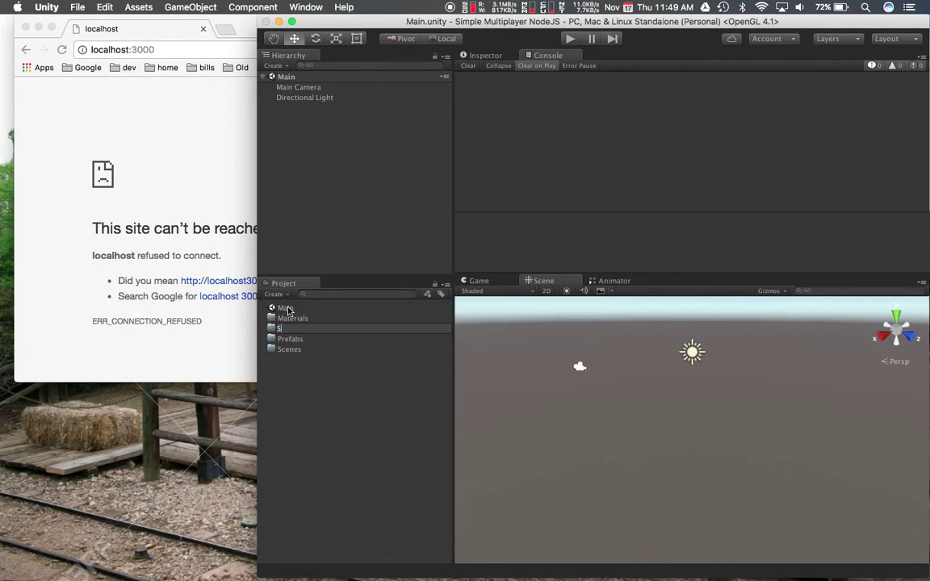
type("cripts")
key("Return")
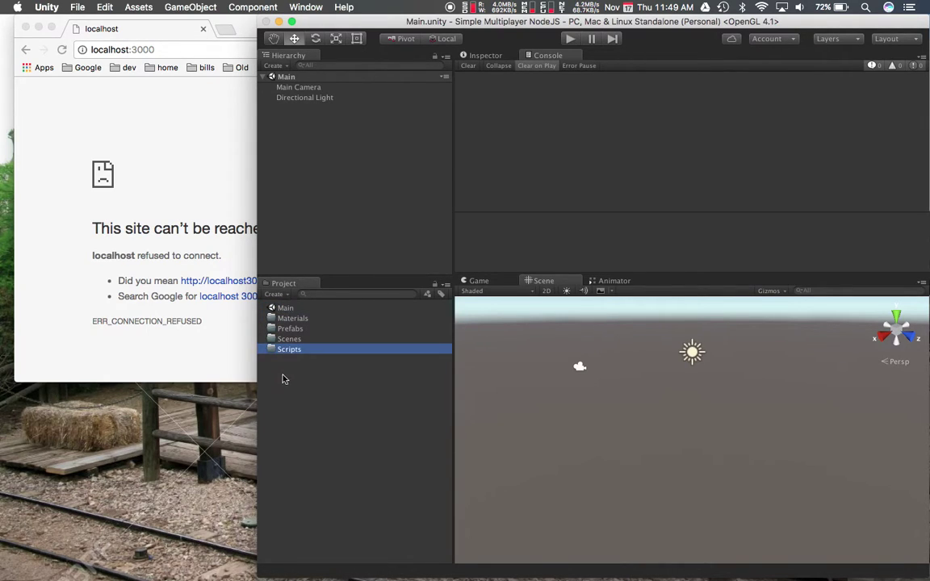
left_click(284, 403)
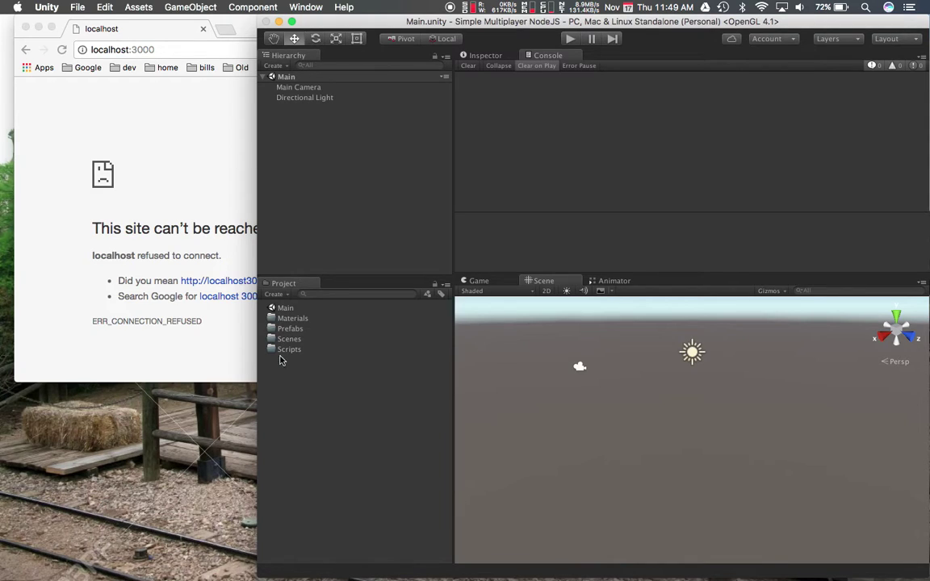
Create materials named Black and Brown inside the Materials folder.
left_click(299, 319)
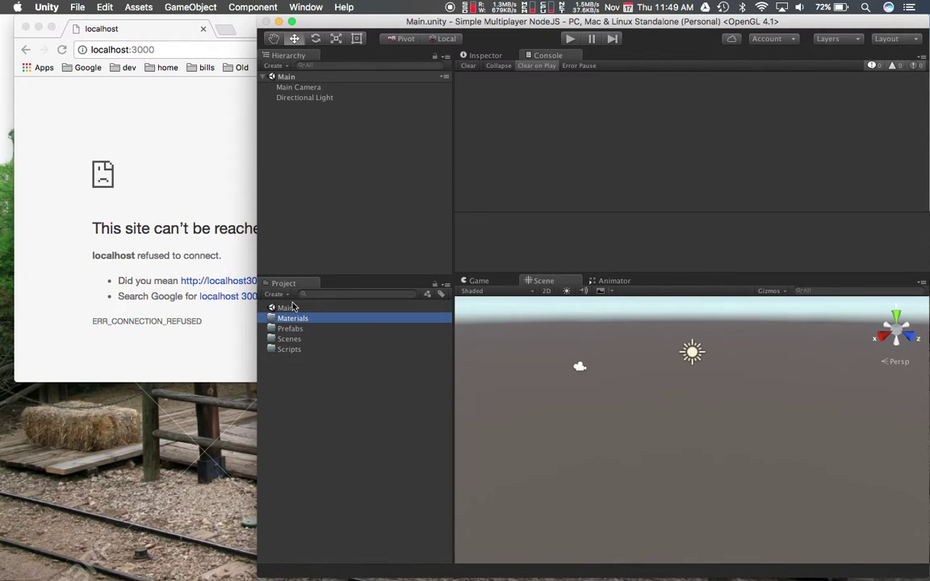
left_click(274, 294)
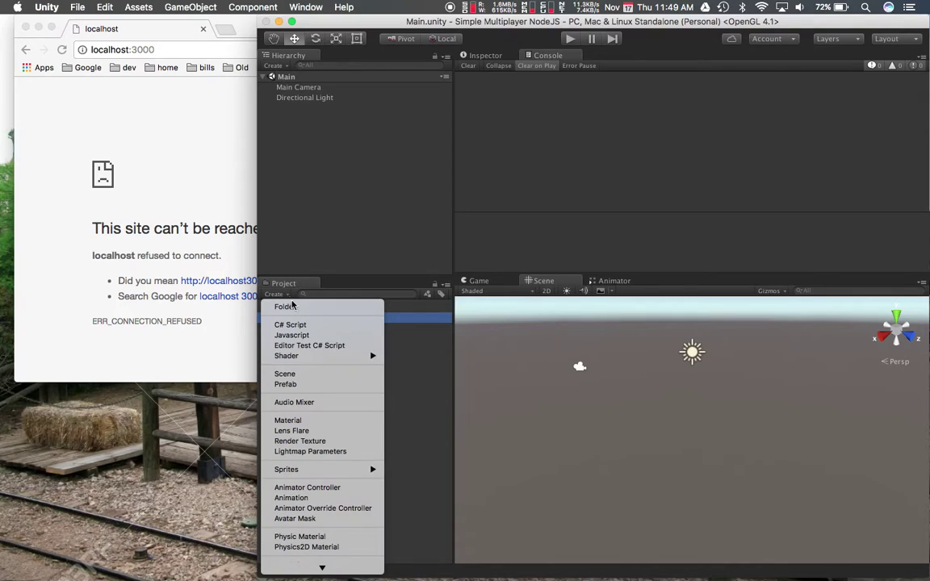
left_click(332, 419)
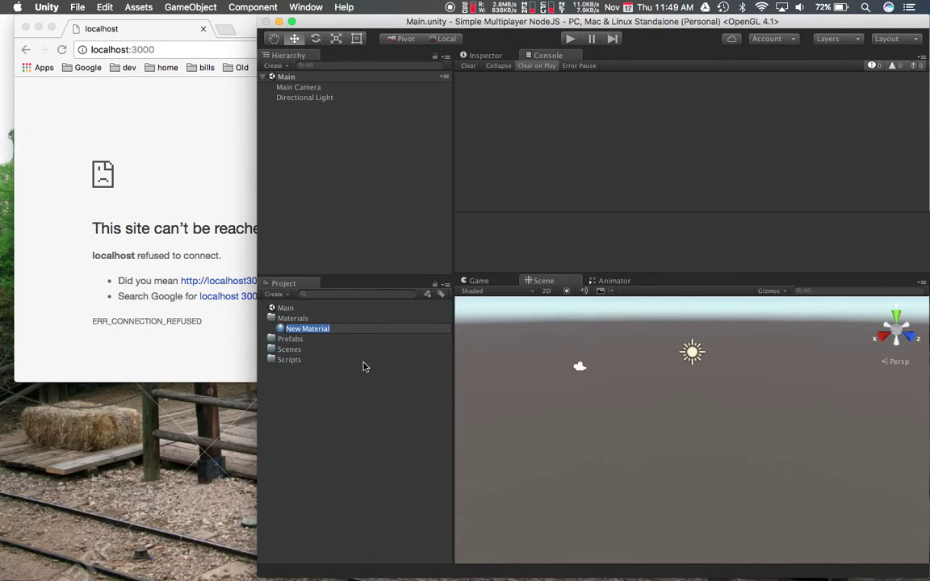
type("Black")
left_click(293, 328)
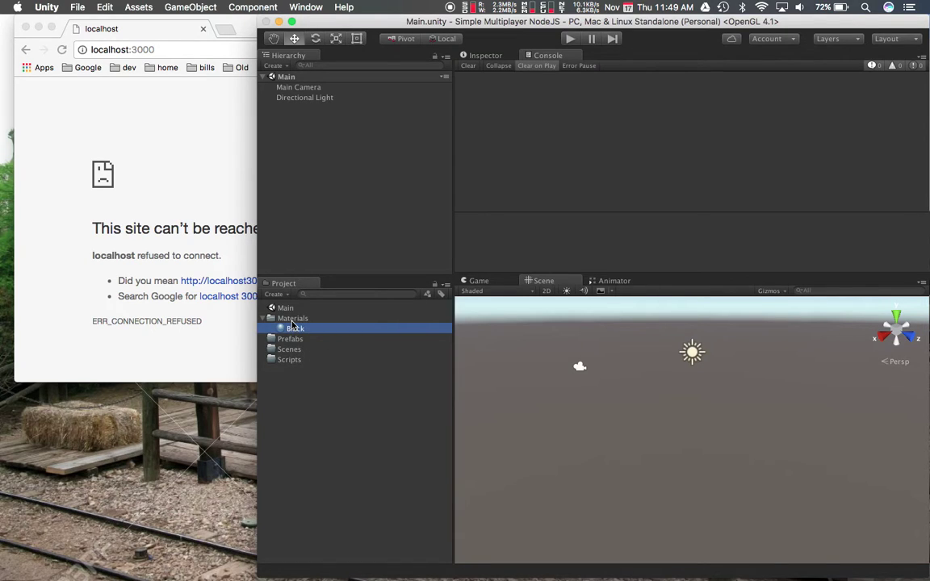
left_click(292, 319)
right_click(292, 319)
mouse_move(318, 327)
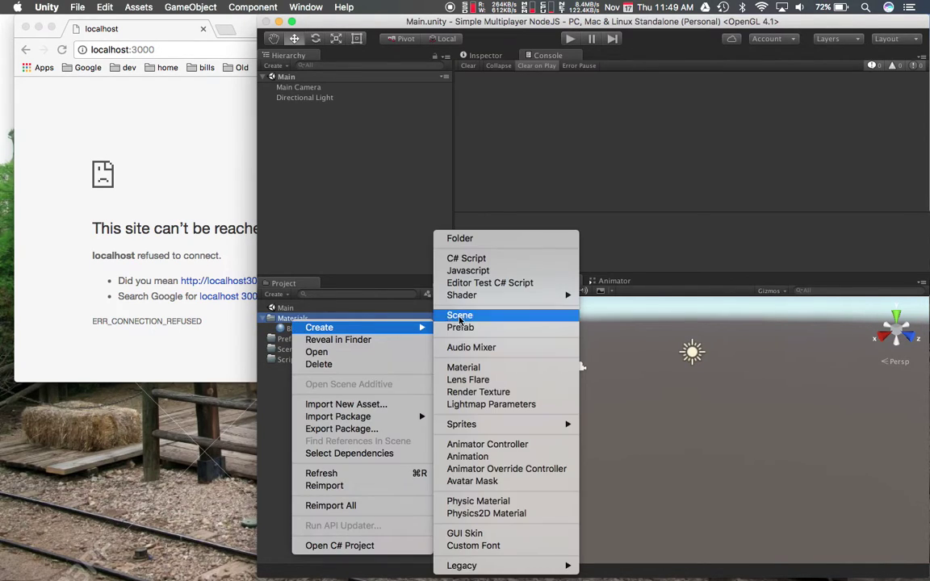
left_click(460, 367)
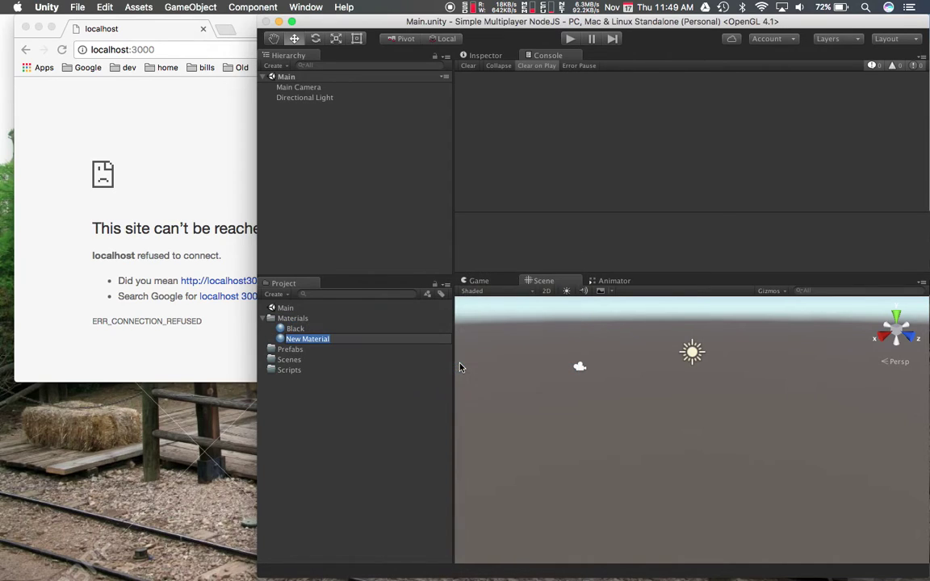
type("Brown")
key("Return")
Add a third material named White to the Materials folder.
left_click(299, 320)
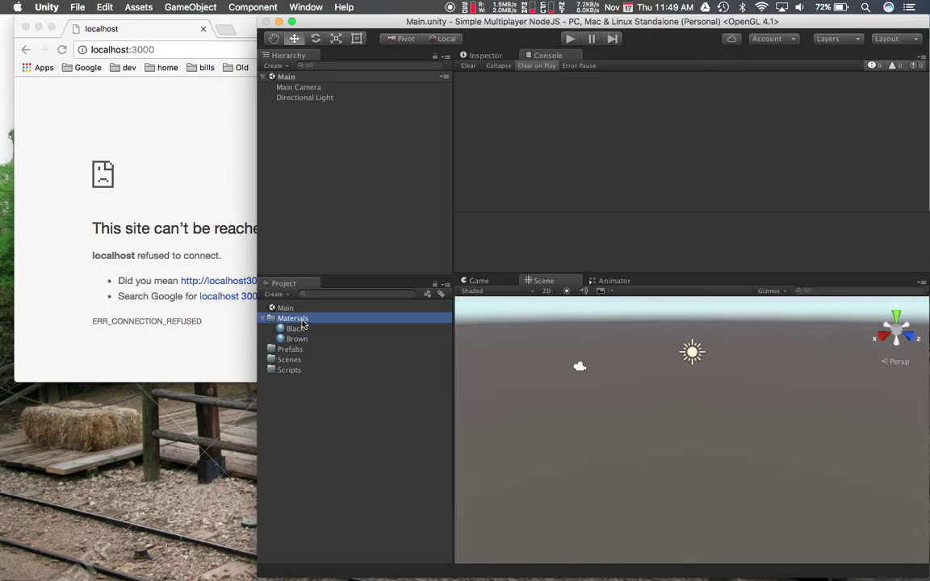
right_click(303, 322)
mouse_move(331, 326)
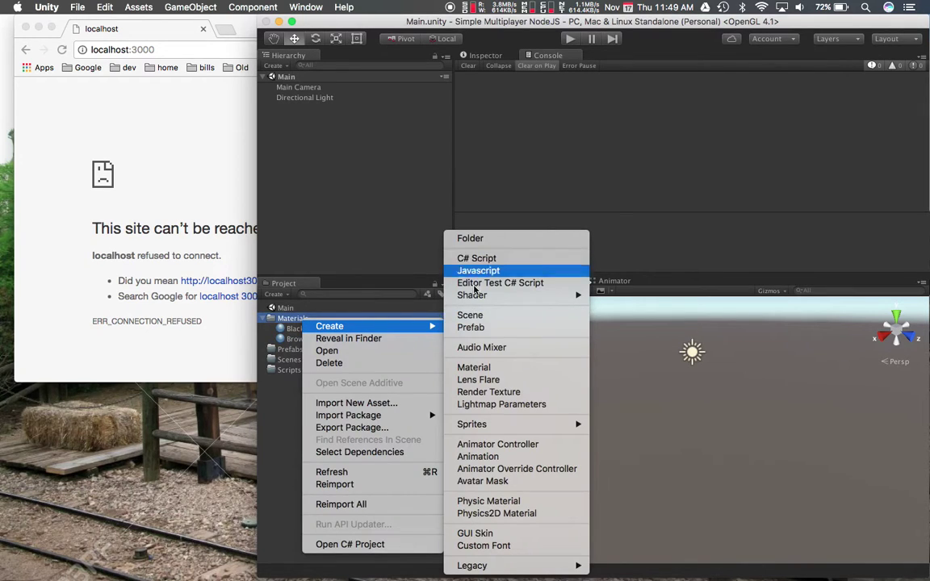
left_click(479, 367)
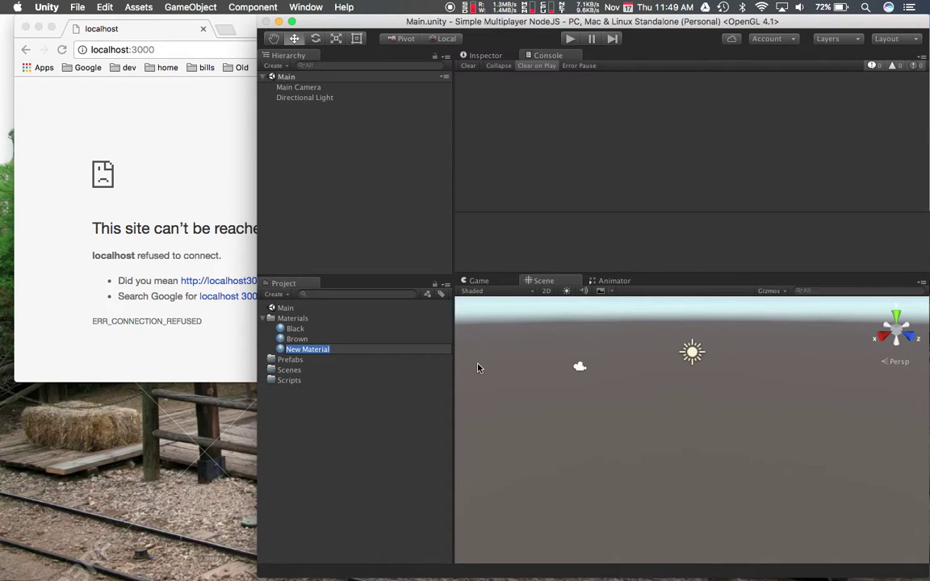
type("White")
key("Return")
left_click(384, 421)
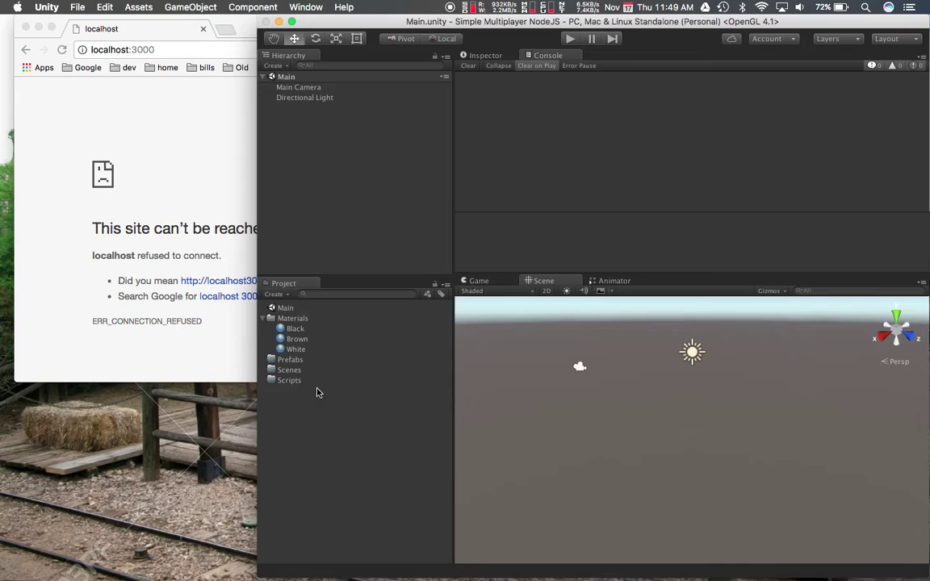
Give the Black material a black base colour and smoothness 0.
left_click(292, 328)
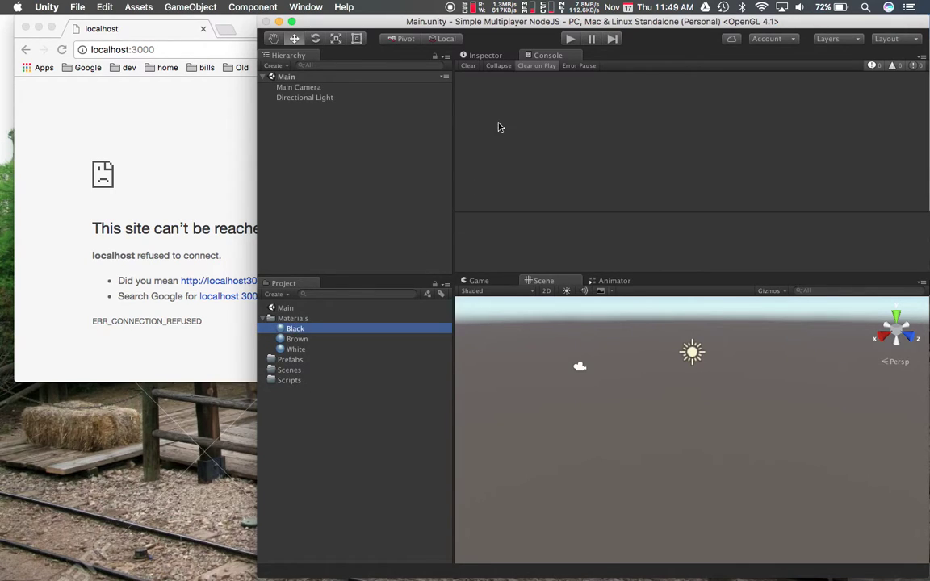
left_click(494, 55)
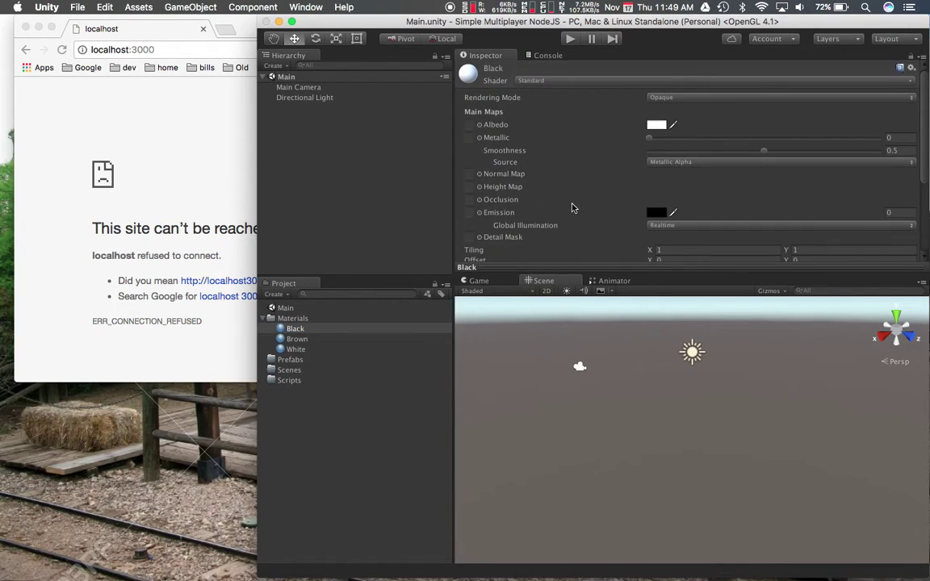
left_click(656, 125)
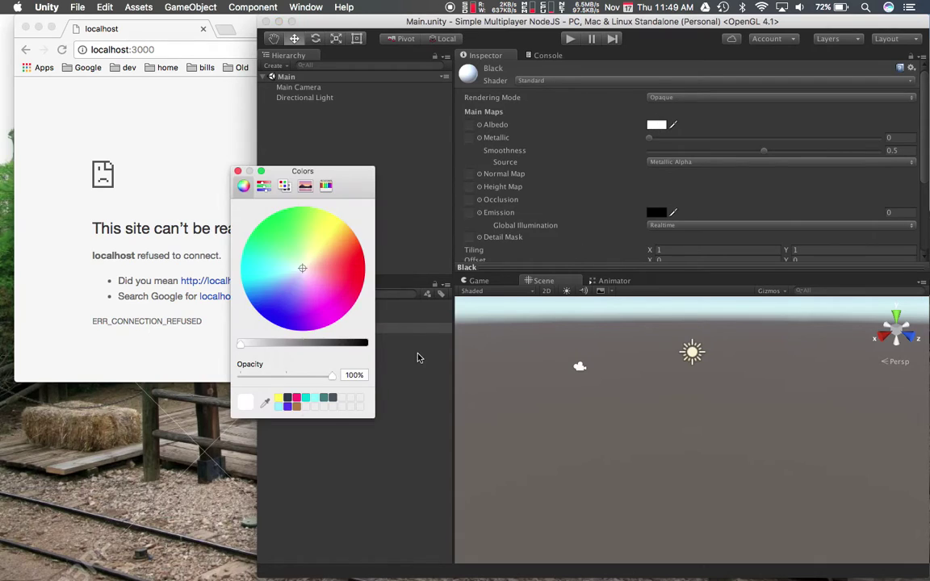
left_click_drag(326, 347, 390, 343)
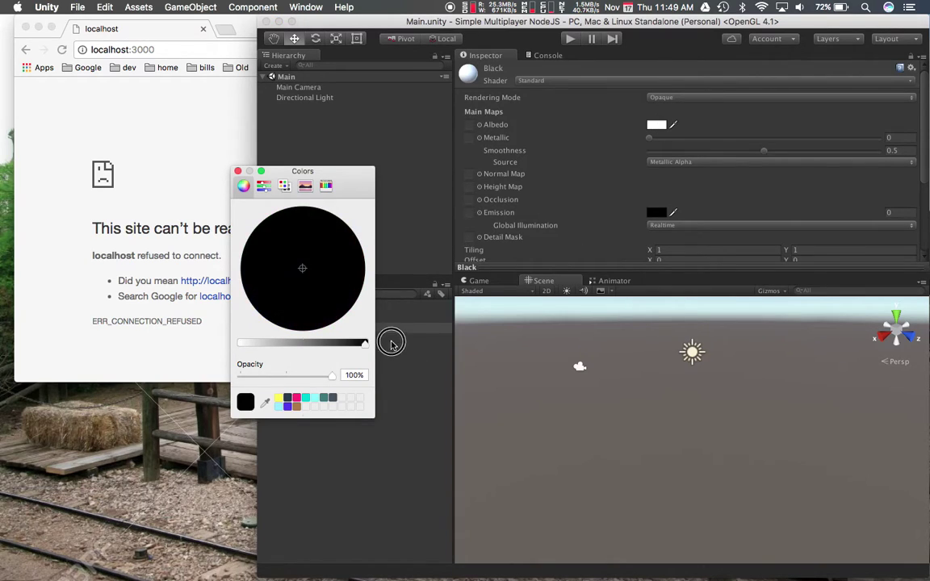
left_click(238, 172)
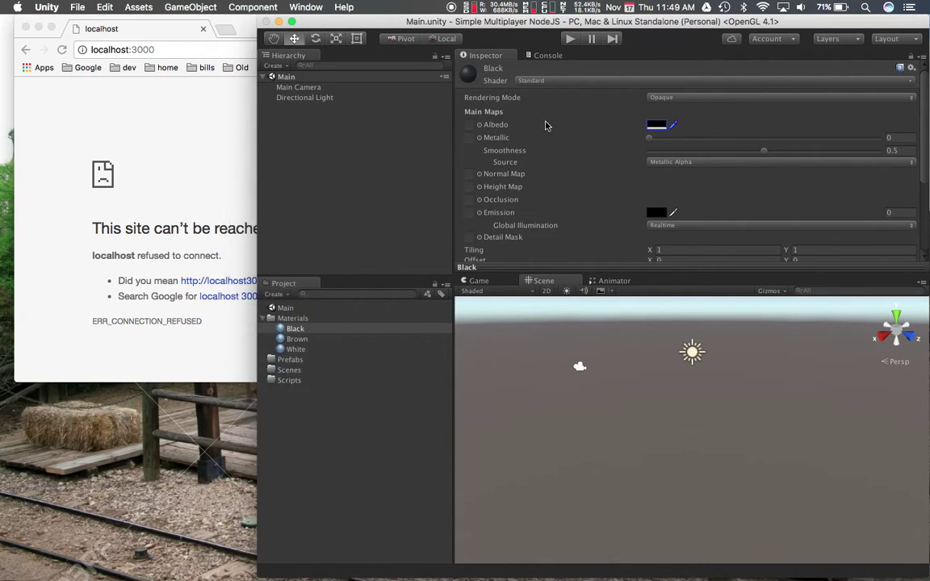
left_click_drag(656, 153, 646, 151)
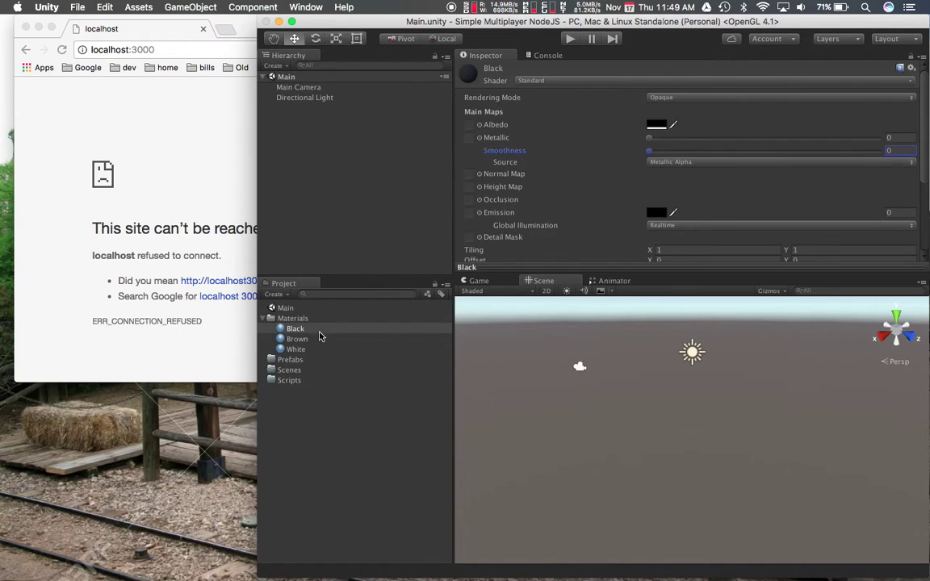
Set the Brown material's base colour to the palette's Brown and smoothness to 0.
left_click(296, 339)
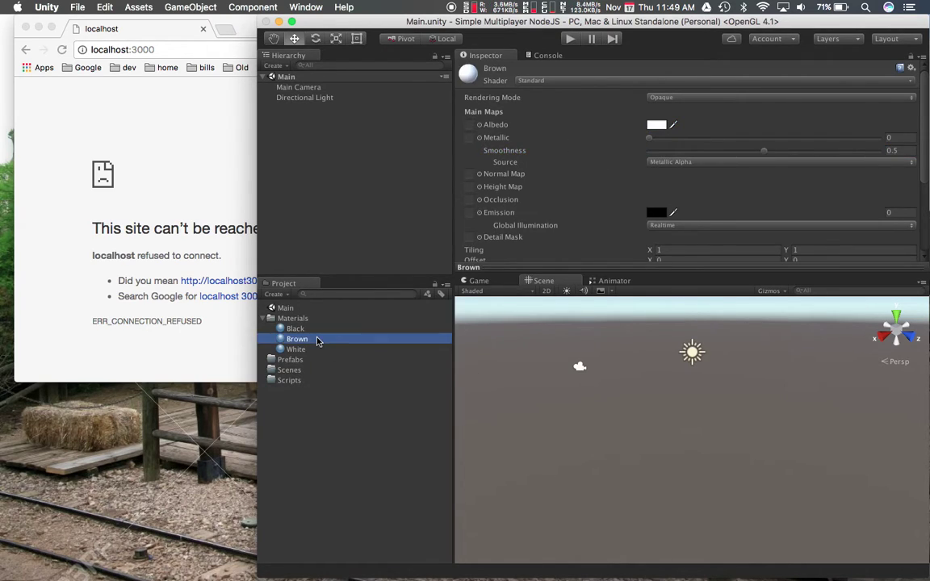
left_click(656, 124)
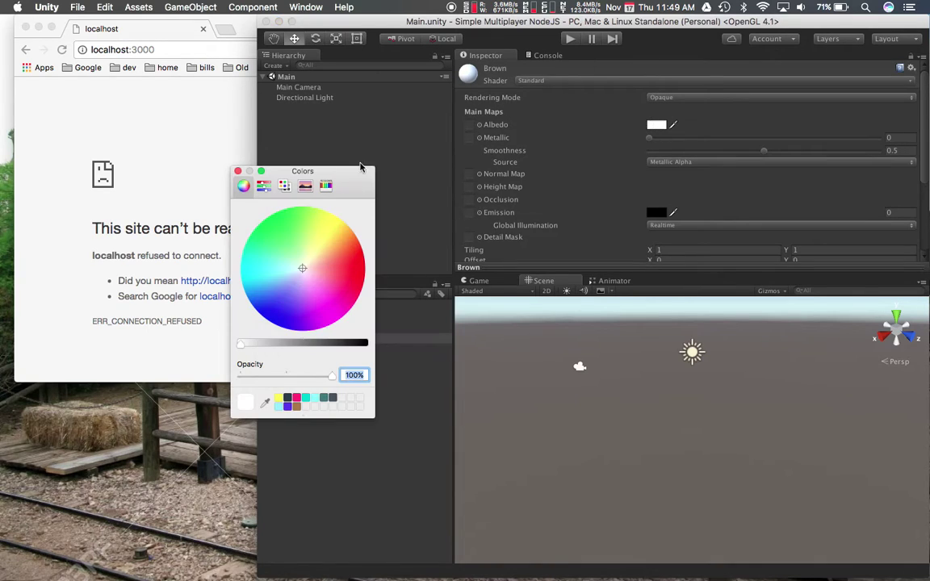
left_click(286, 188)
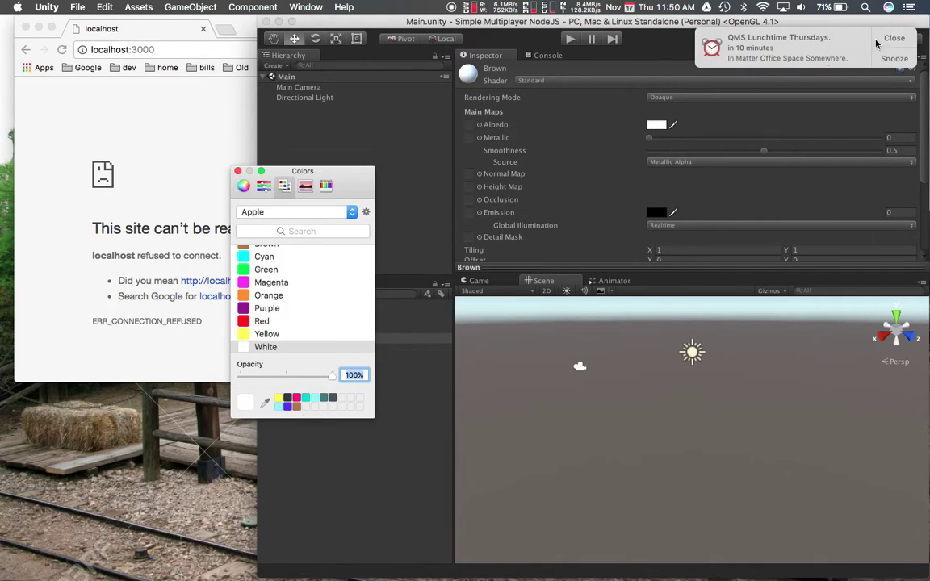
left_click(894, 38)
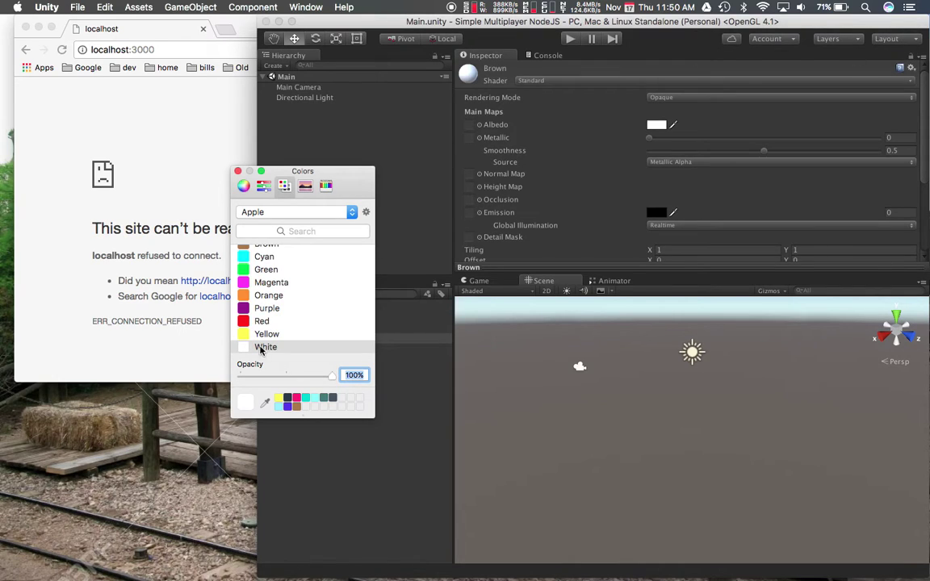
scroll(280, 303, "up", 2)
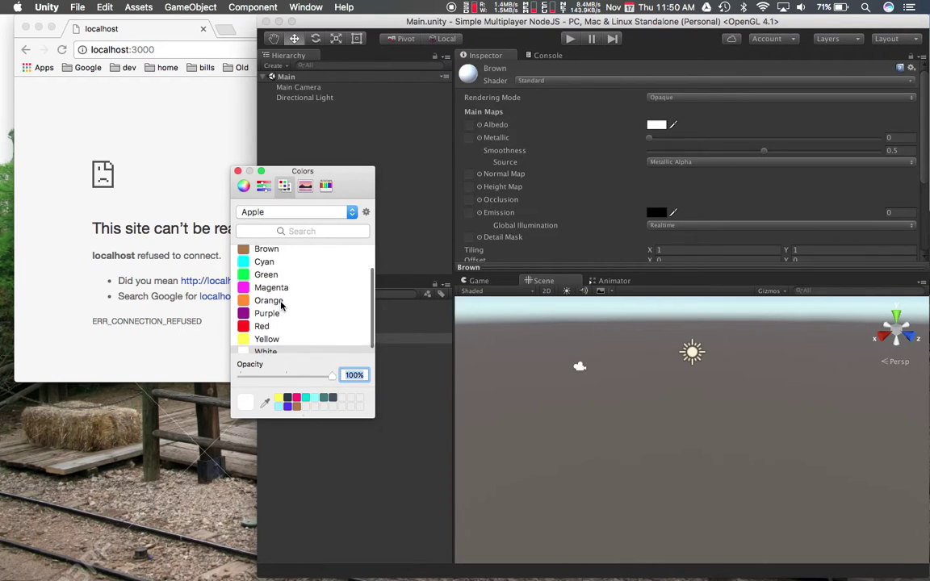
left_click(281, 269)
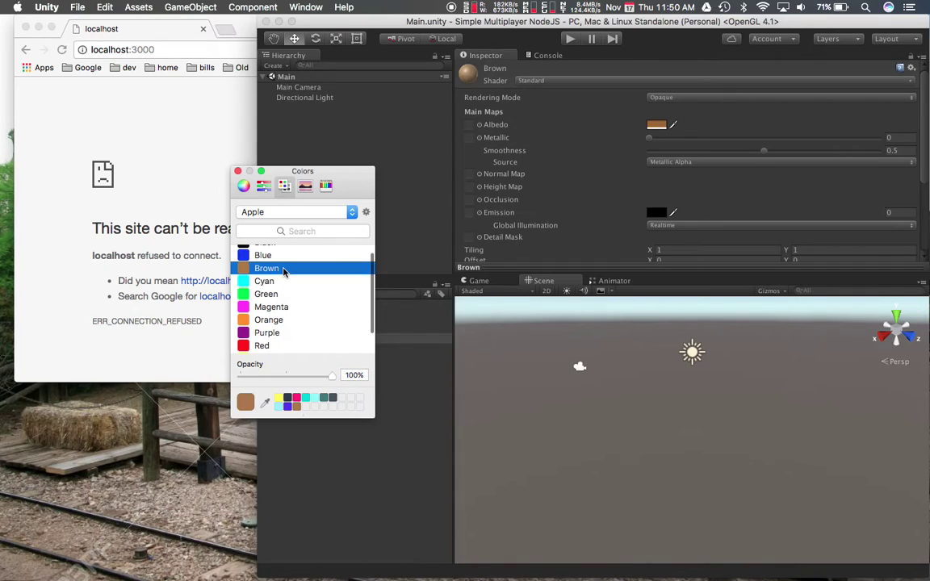
left_click(238, 172)
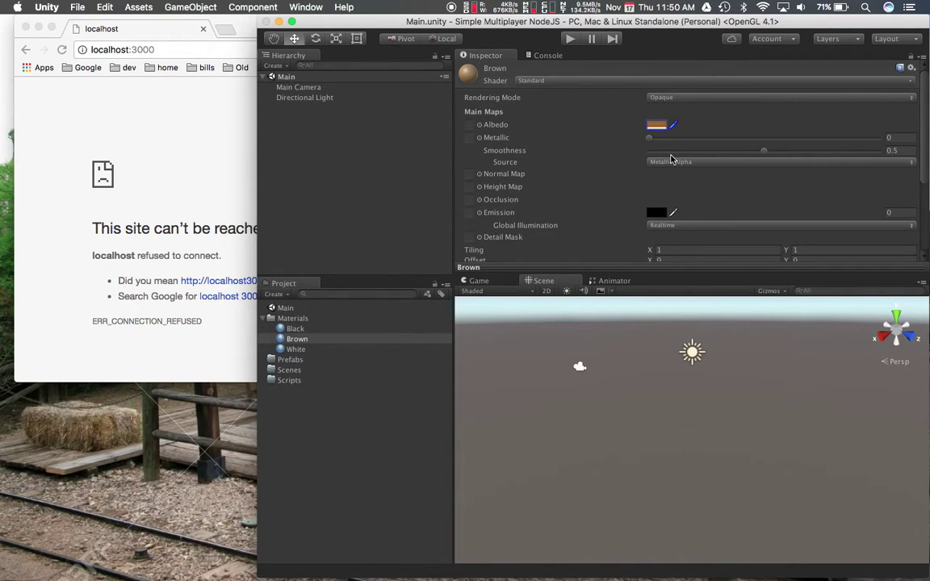
left_click_drag(669, 153, 616, 150)
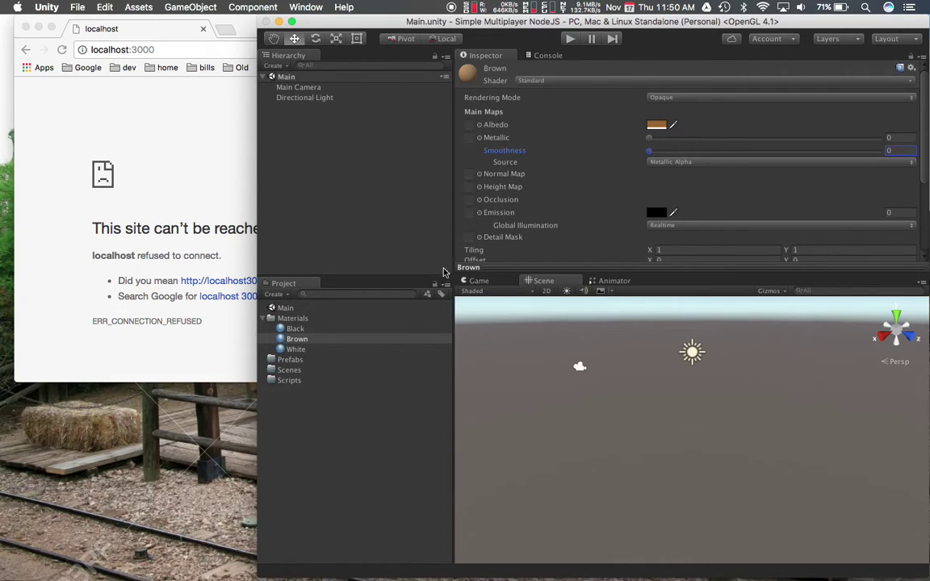
Set the White material's smoothness to 0 and review the materials.
left_click(297, 350)
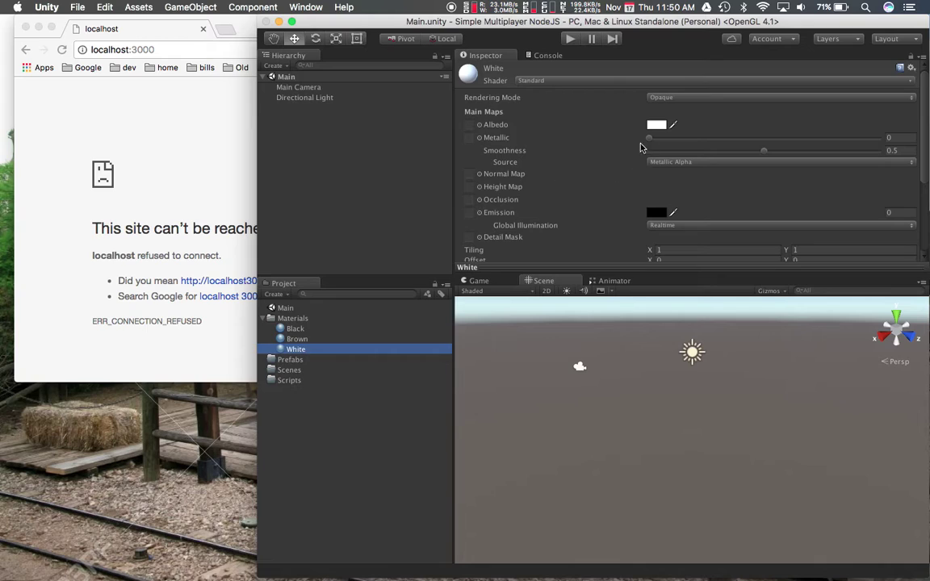
left_click(648, 151)
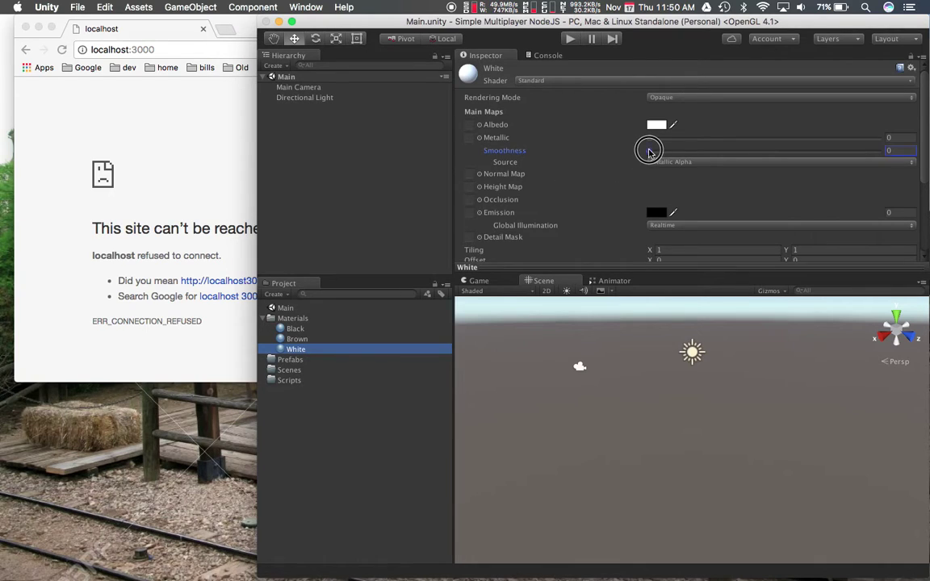
left_click(372, 457)
left_click(300, 352)
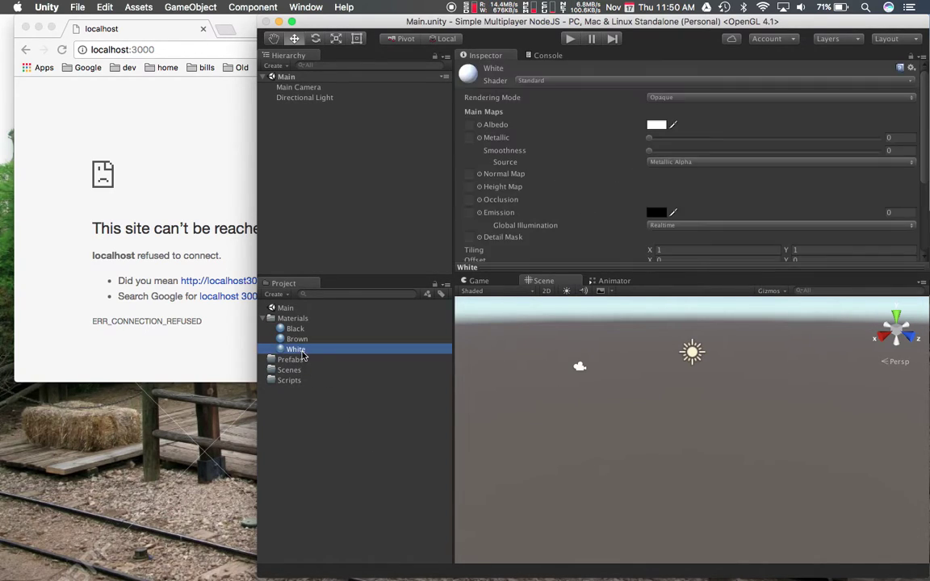
key("Up")
key("Up")
Drag the Main scene asset into the Scenes folder and expand it to confirm.
key("Down")
key("Down")
key("Down")
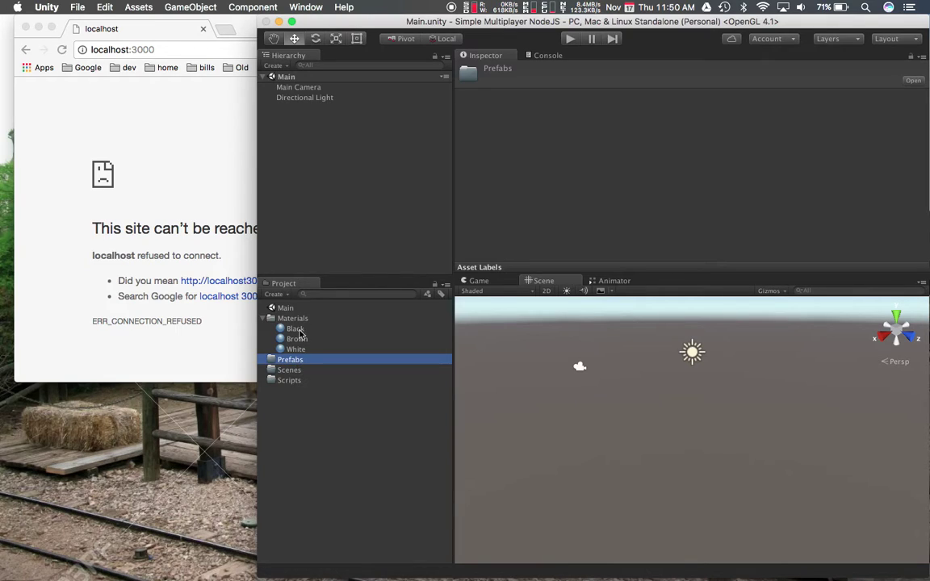
left_click(315, 254)
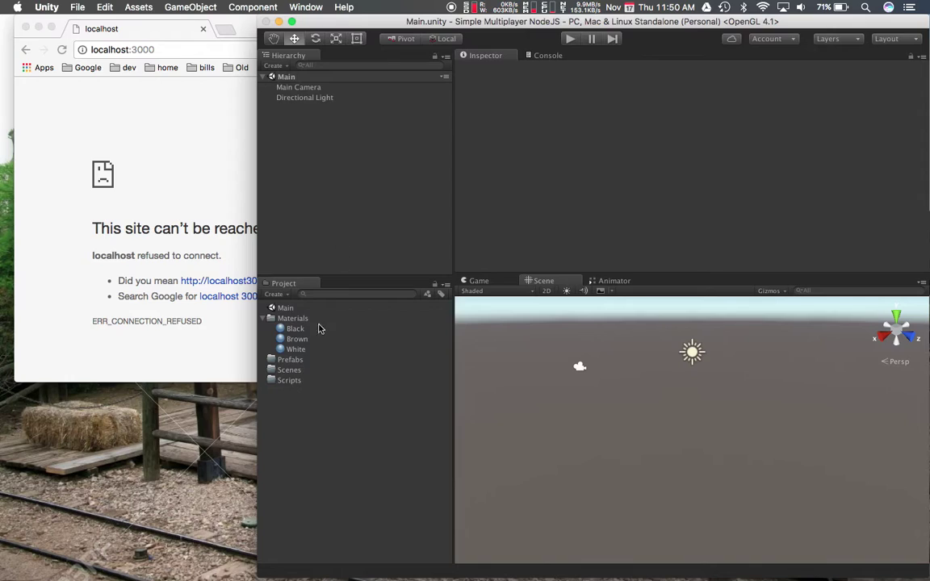
left_click(290, 380)
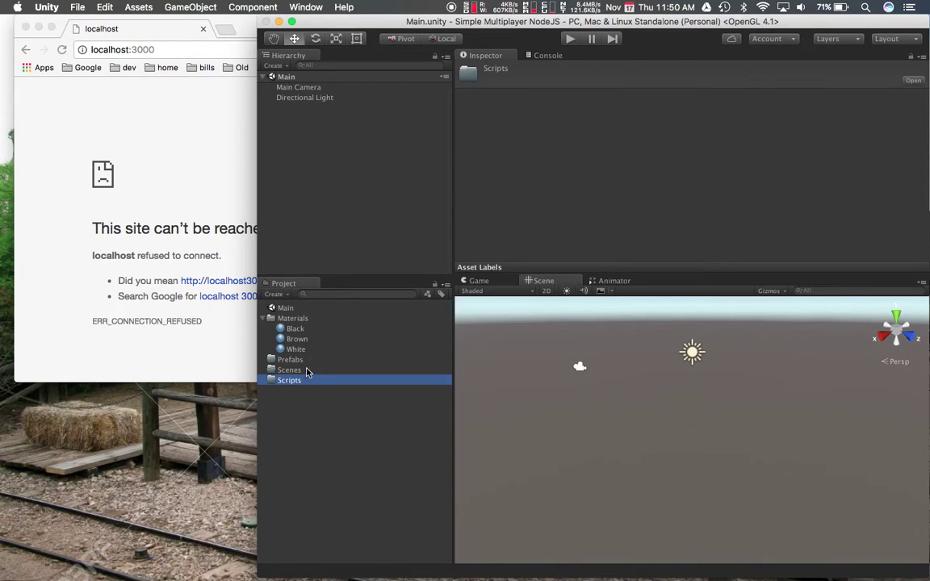
left_click(306, 369)
left_click_drag(285, 307, 289, 361)
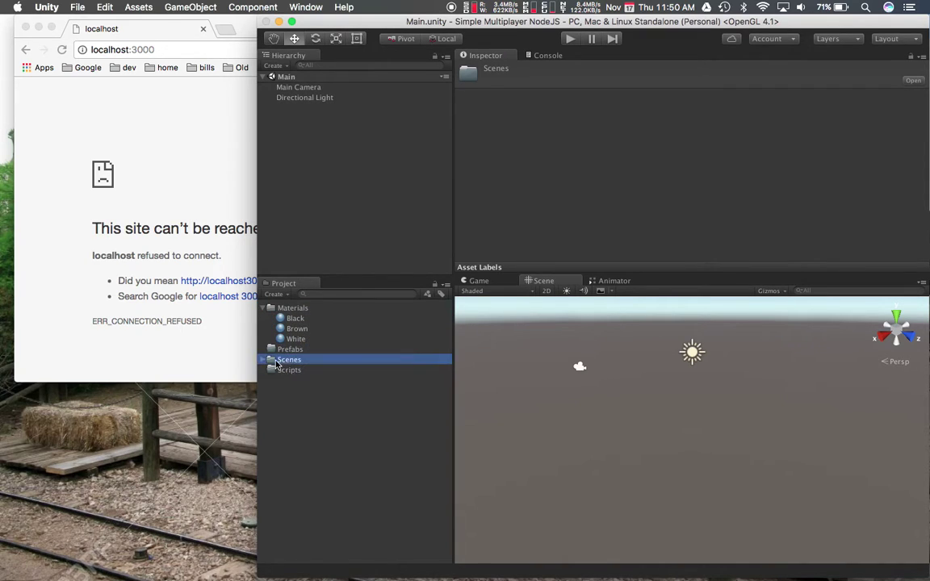
left_click(263, 360)
left_click(279, 349)
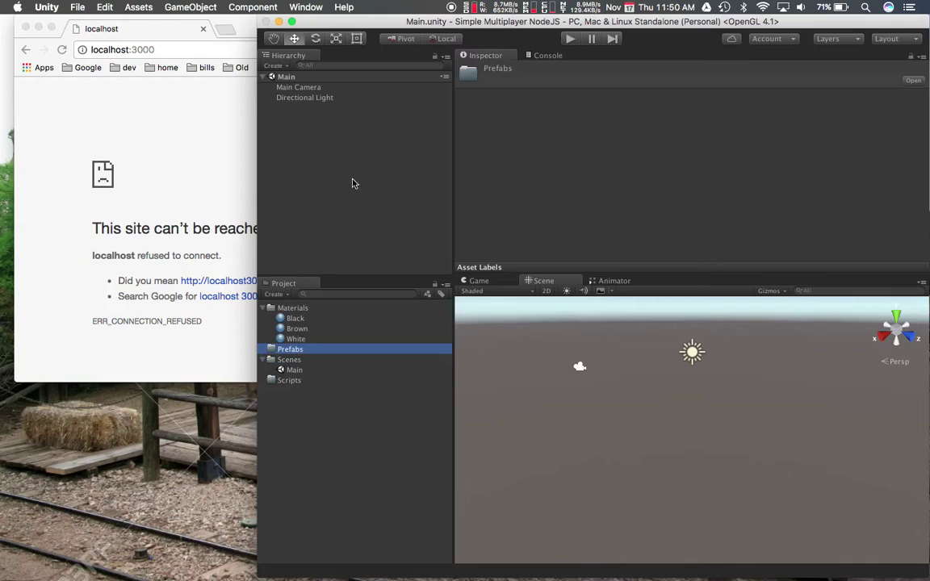
left_click(352, 174)
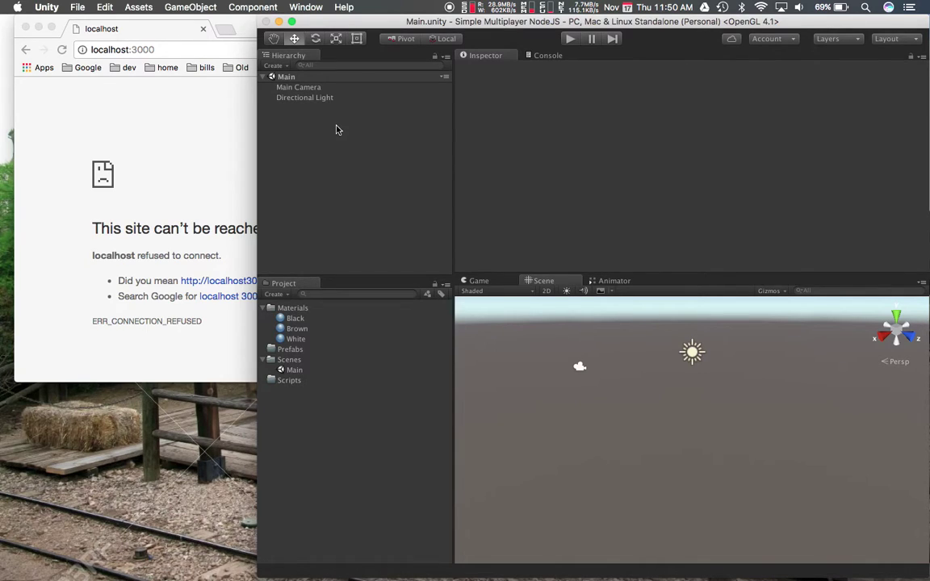
Add a 3D Plane object to the scene.
left_click(274, 66)
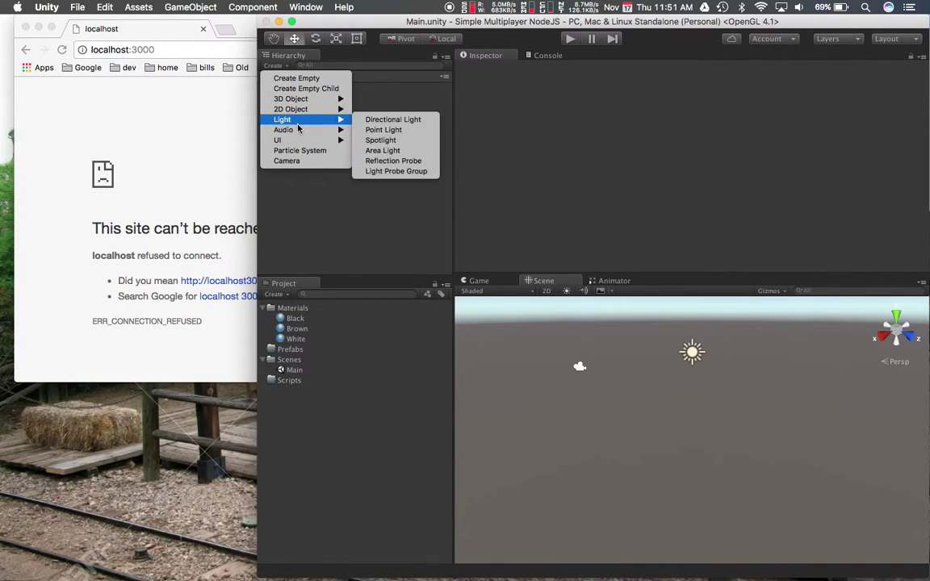
mouse_move(305, 110)
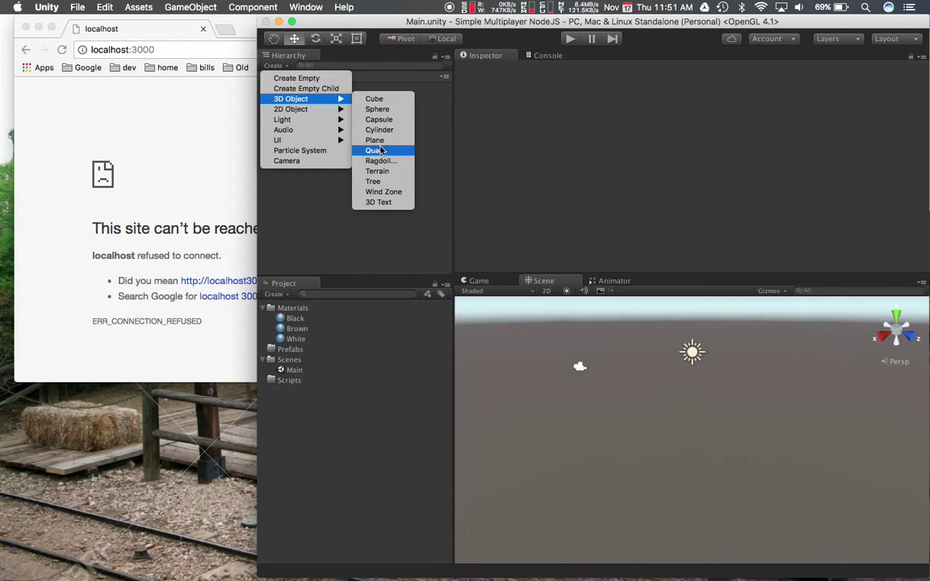
left_click(379, 142)
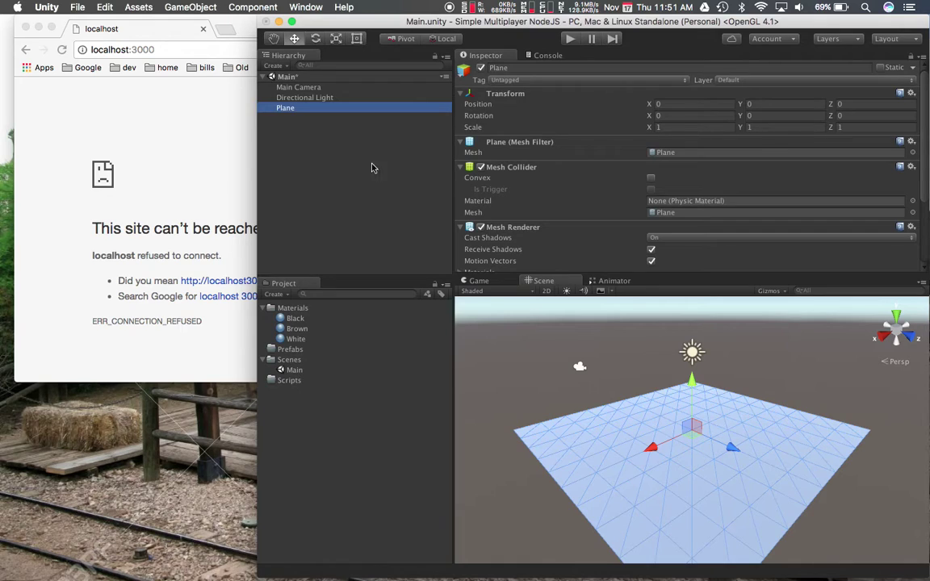
Scale the plane to X 20, Y 1, Z 20.
left_click(663, 127)
type("20")
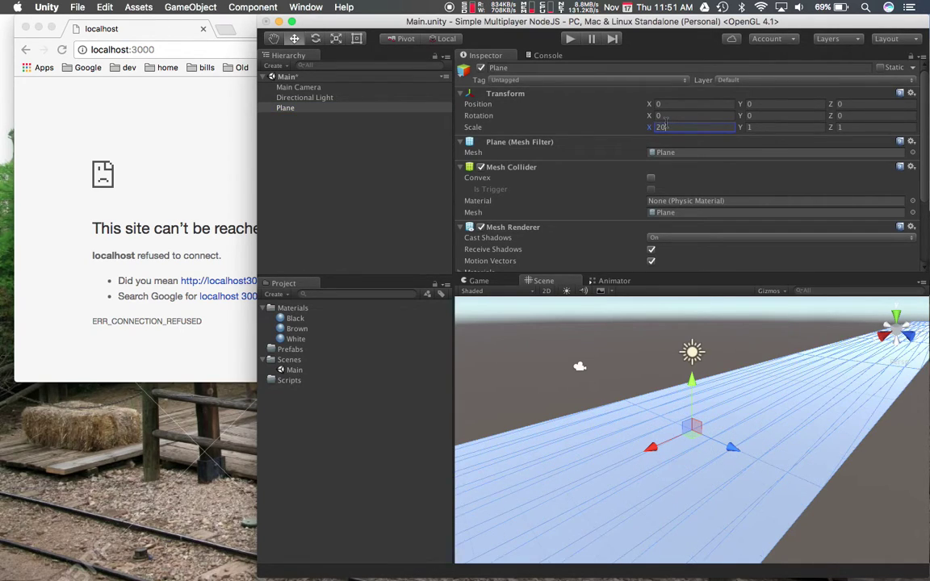
key("Tab")
type("20")
key("Tab")
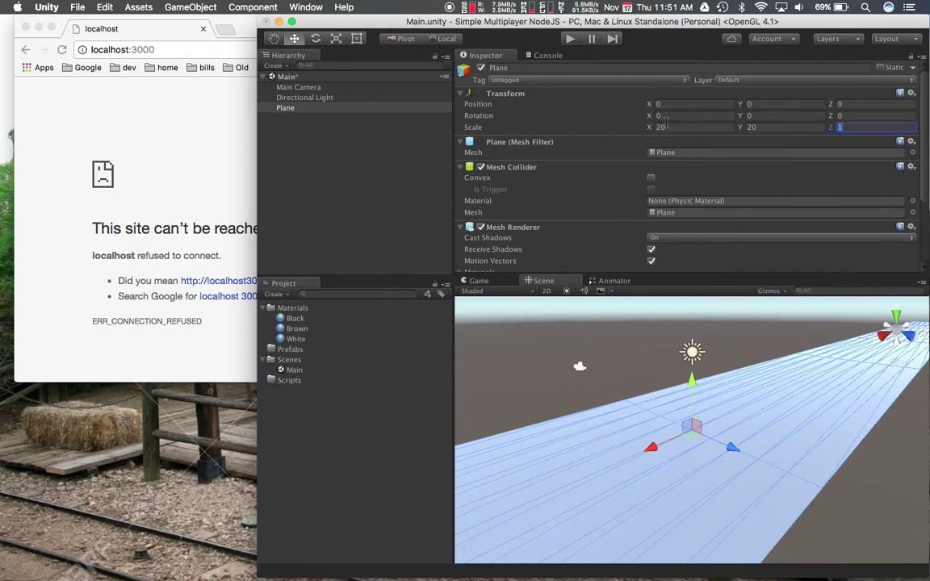
type("20")
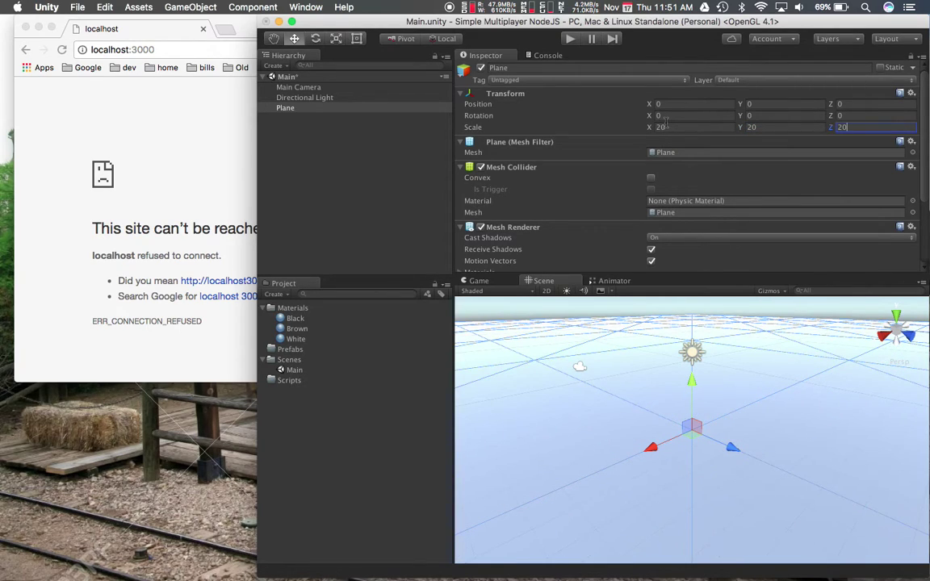
left_click(750, 127)
type("1")
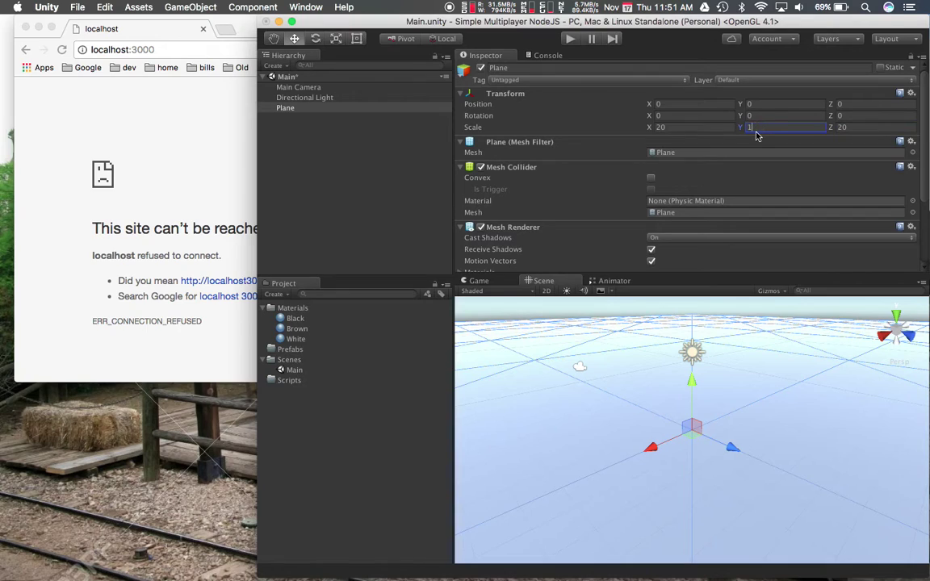
left_click(755, 141)
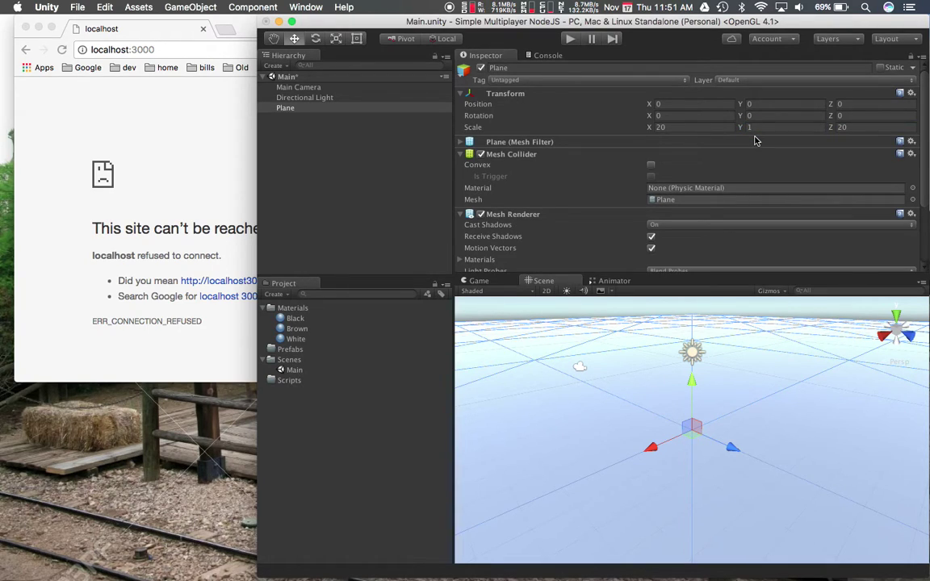
left_click(755, 141)
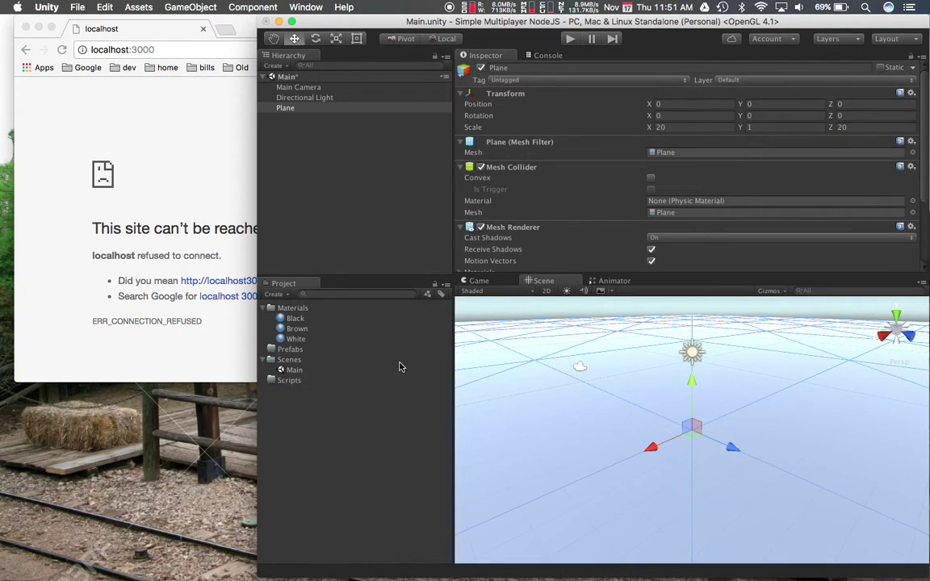
Drag the Brown material onto the Plane in the Hierarchy to make the floor brown.
scroll(508, 176, "down", 3)
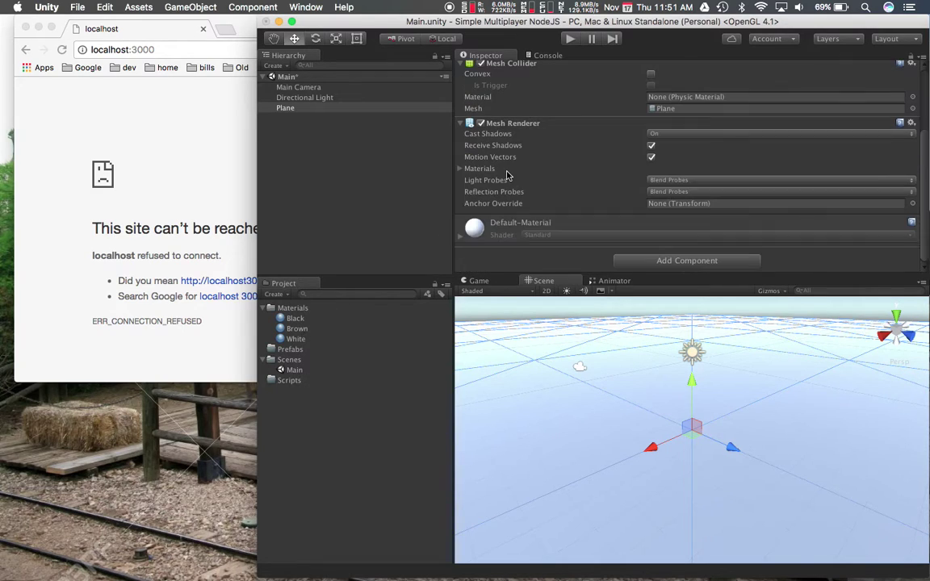
left_click_drag(295, 328, 479, 233)
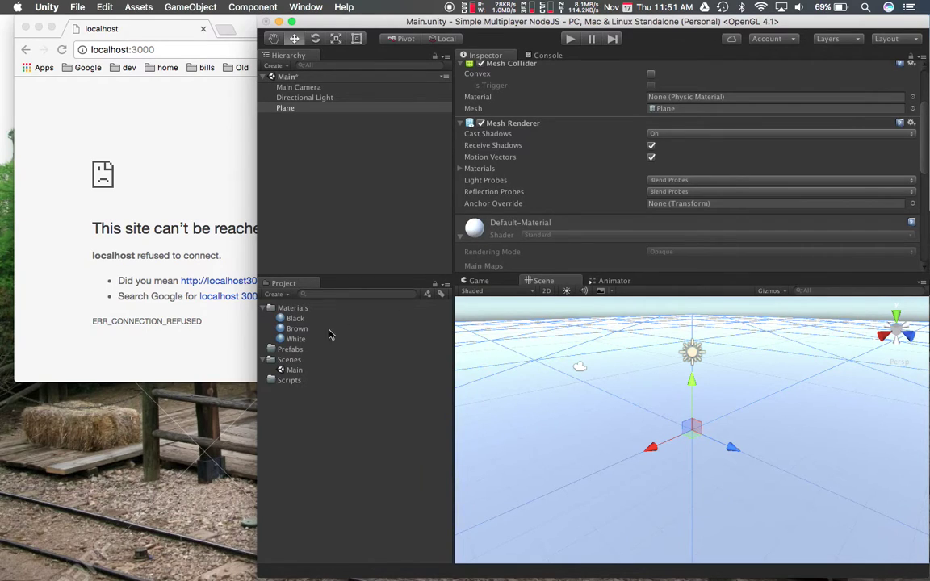
left_click_drag(305, 332, 288, 110)
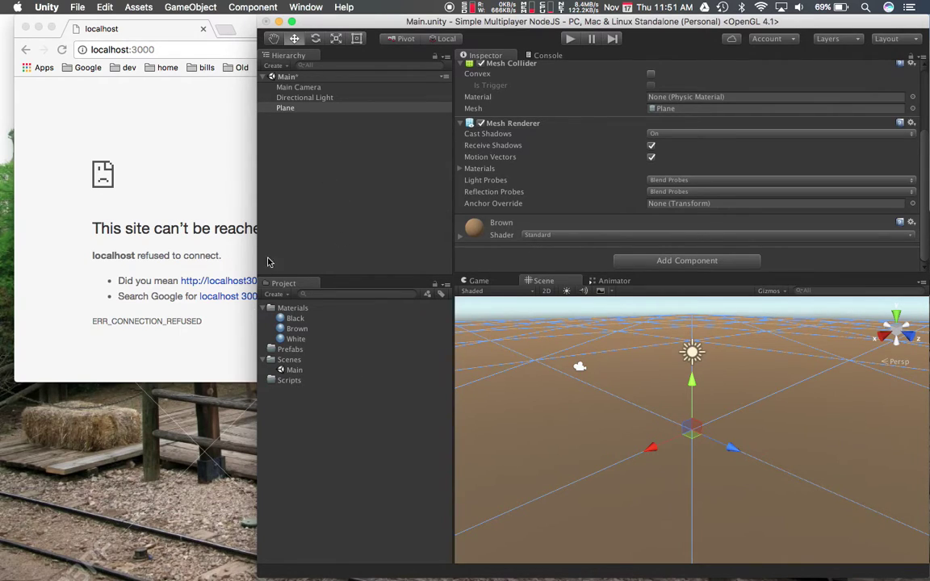
Rename the Plane to Ground, save it as a prefab in Prefabs, then deselect it.
mouse_move(287, 108)
left_mouse_down()
mouse_move(307, 260)
mouse_move(287, 114)
left_mouse_up()
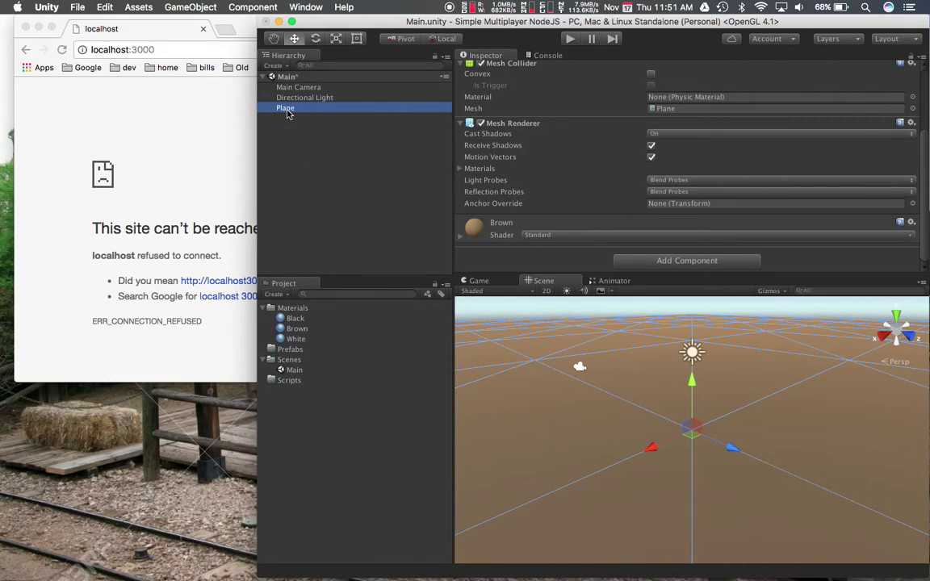
key("Return")
type("Ground")
key("Return")
left_click_drag(287, 113, 305, 353)
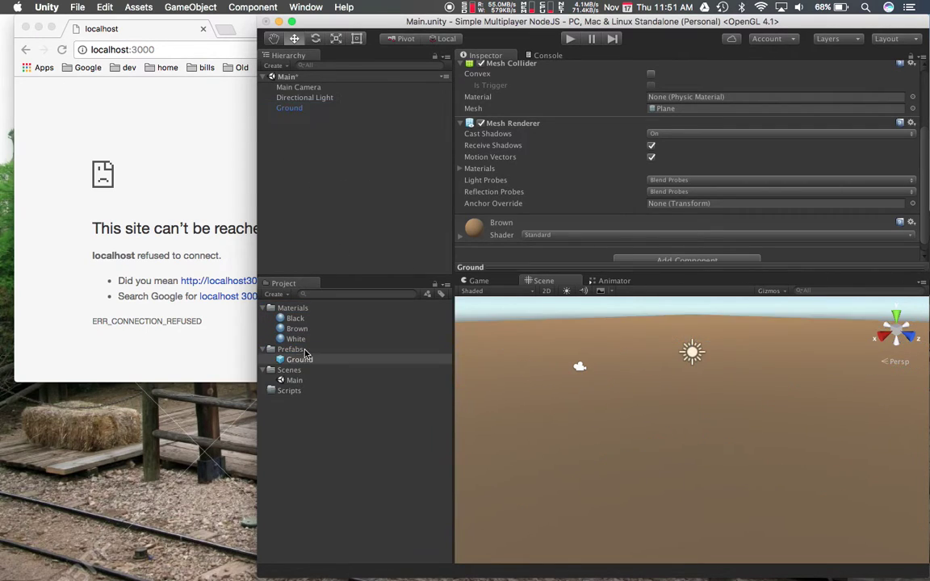
left_click(339, 179)
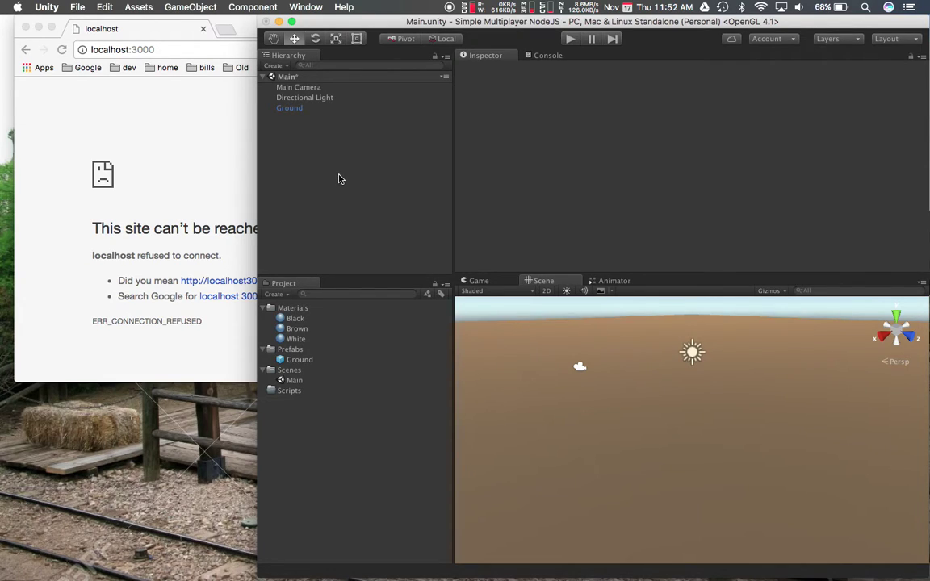
Create an empty GameObject with Cmd+Shift+N and name it Player.
key("super+shift+n")
key("Return")
type("P")
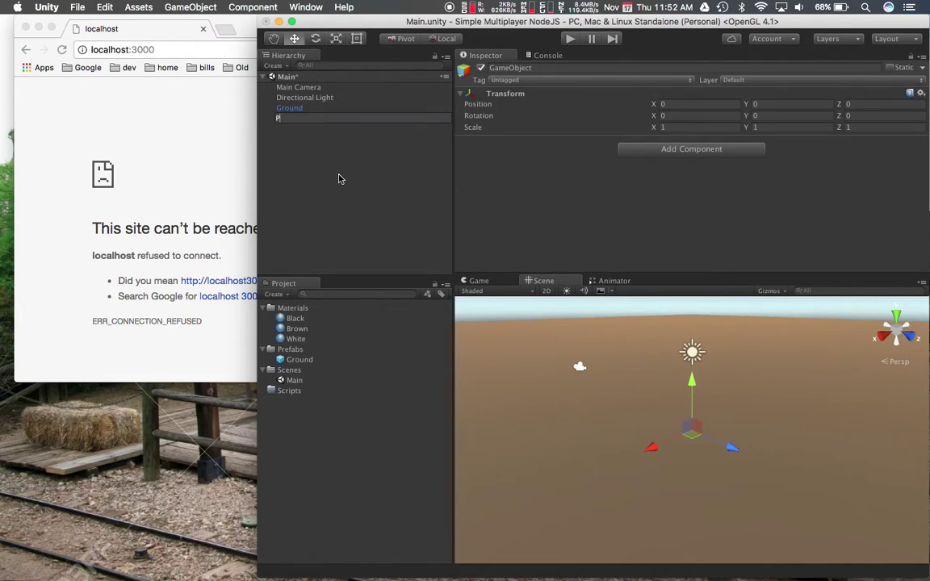
type("layer")
key("Return")
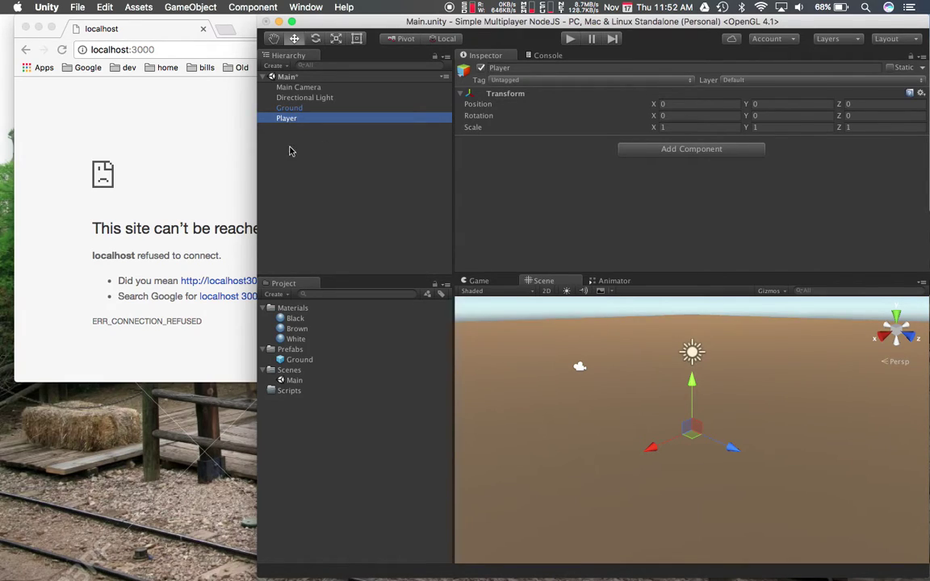
Set Ground's Y position to -1, apply it to the prefab, and select Player.
left_click(318, 108)
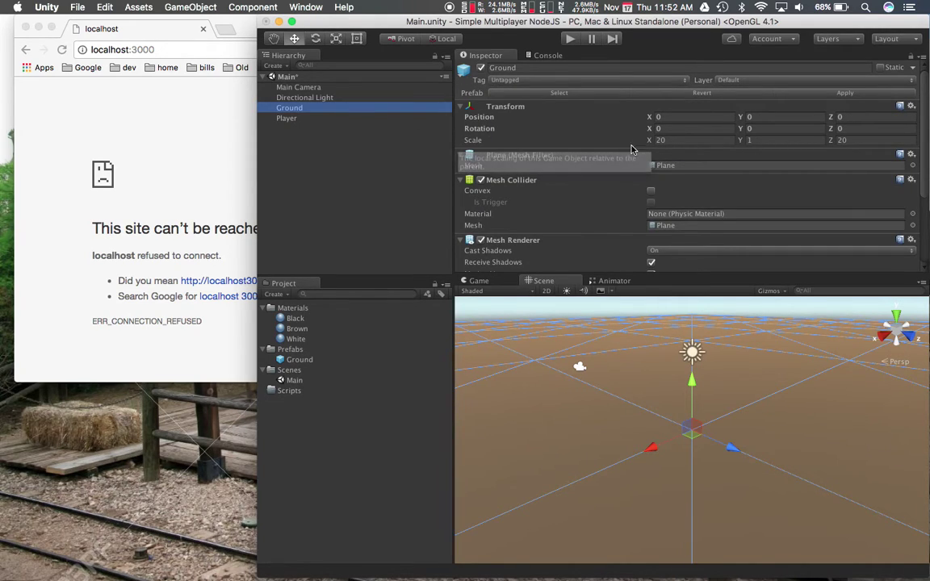
left_click(762, 116)
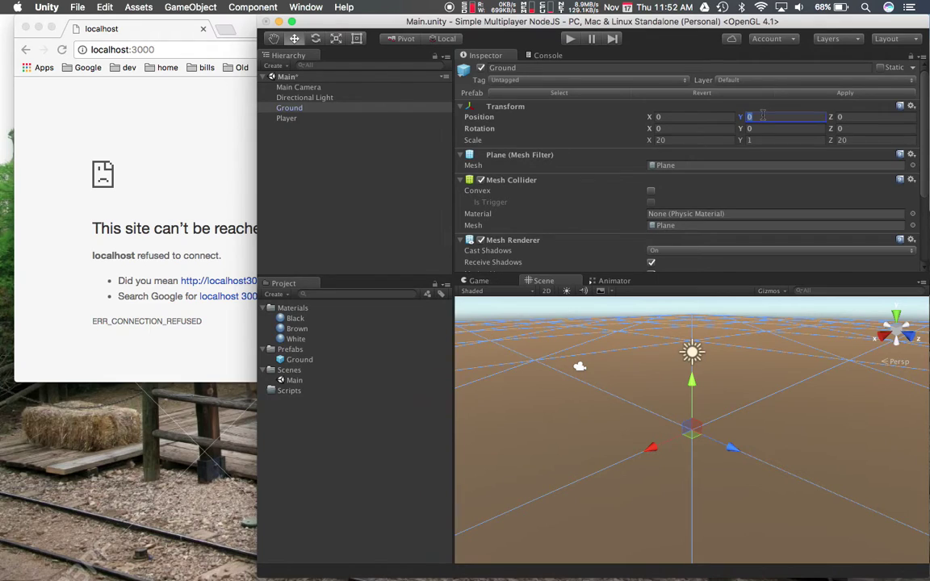
type("-1")
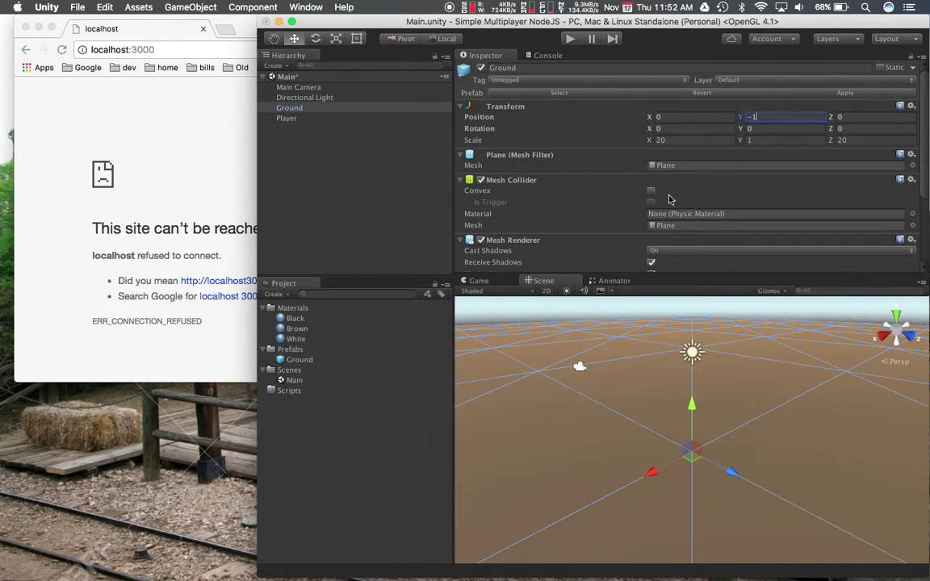
left_click(836, 105)
left_click(794, 107)
left_click(839, 94)
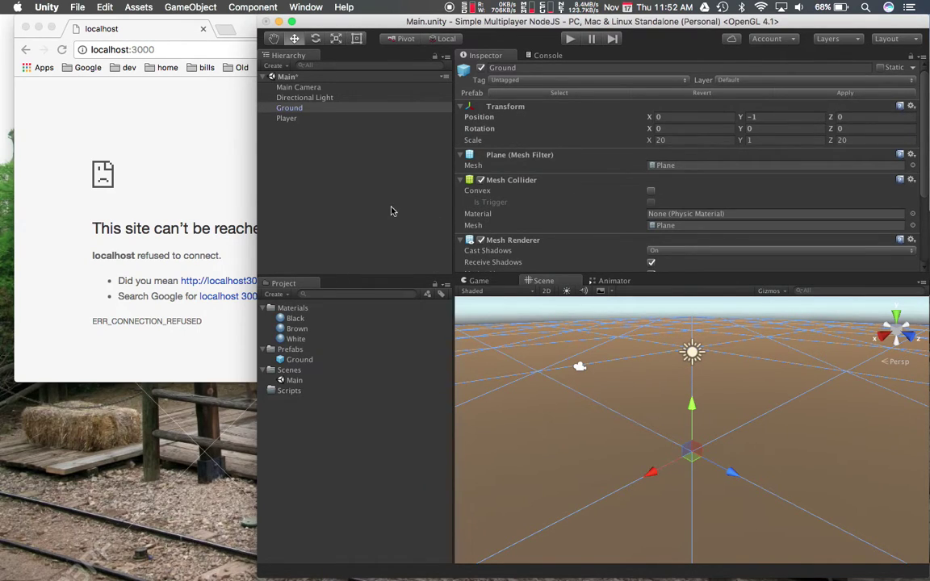
left_click(287, 117)
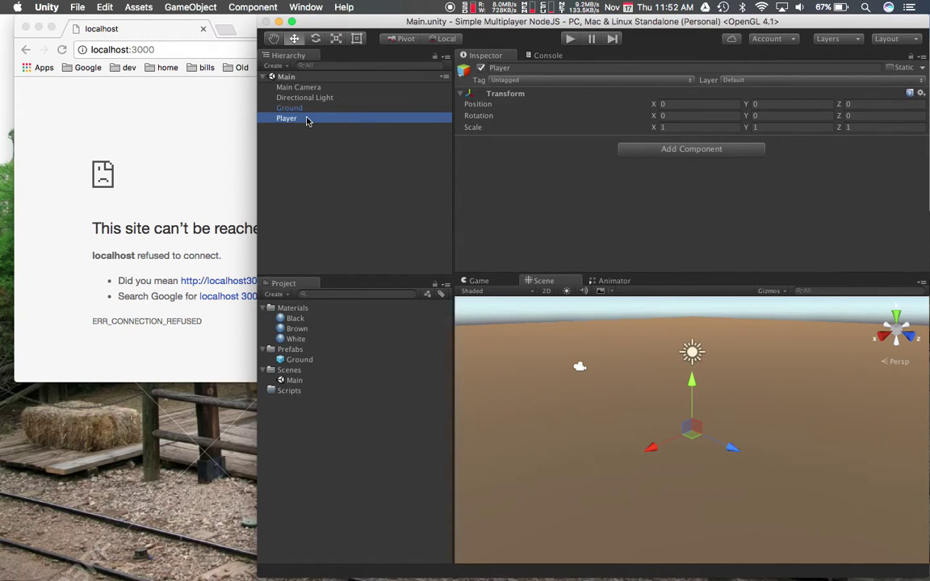
Delete the empty Player object and add a new 3D Capsule to the scene.
key("super+BackSpace")
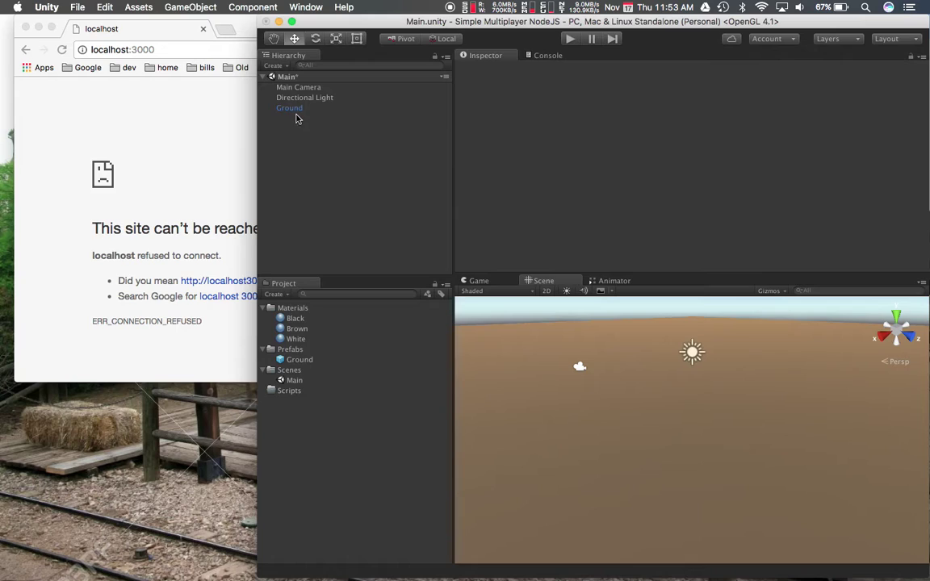
left_click(273, 65)
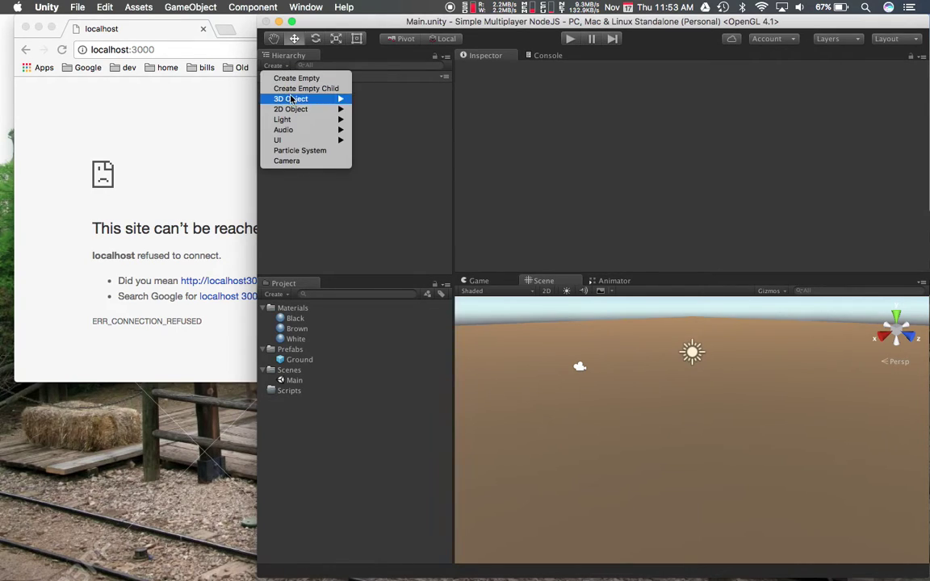
mouse_move(296, 101)
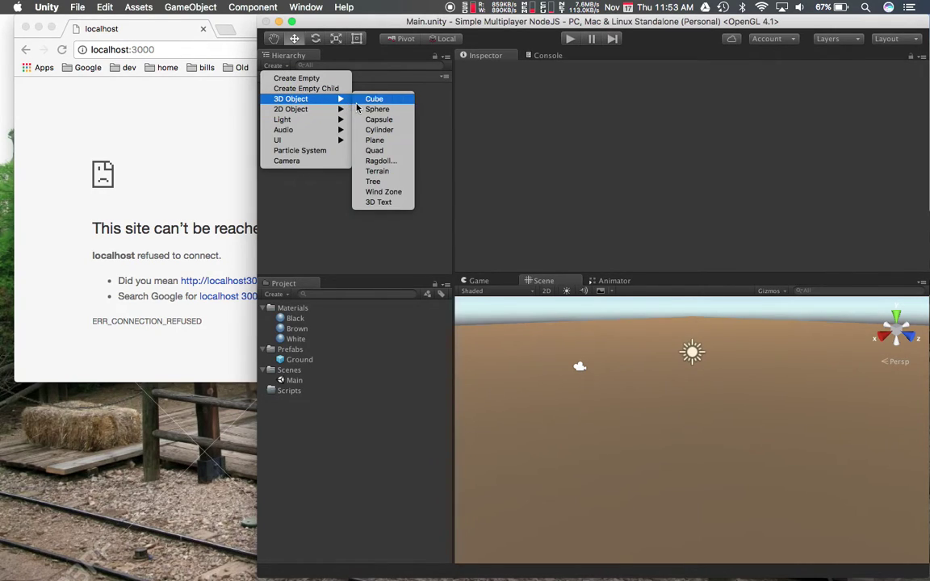
left_click(371, 121)
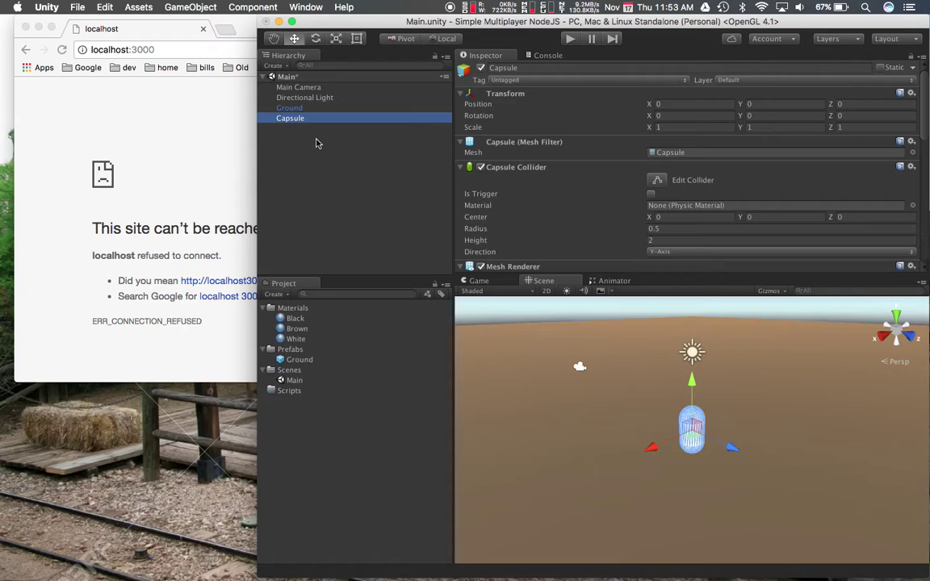
Rename the capsule to Player and review its Capsule Collider and Mesh Renderer components.
key("Return")
type("Player")
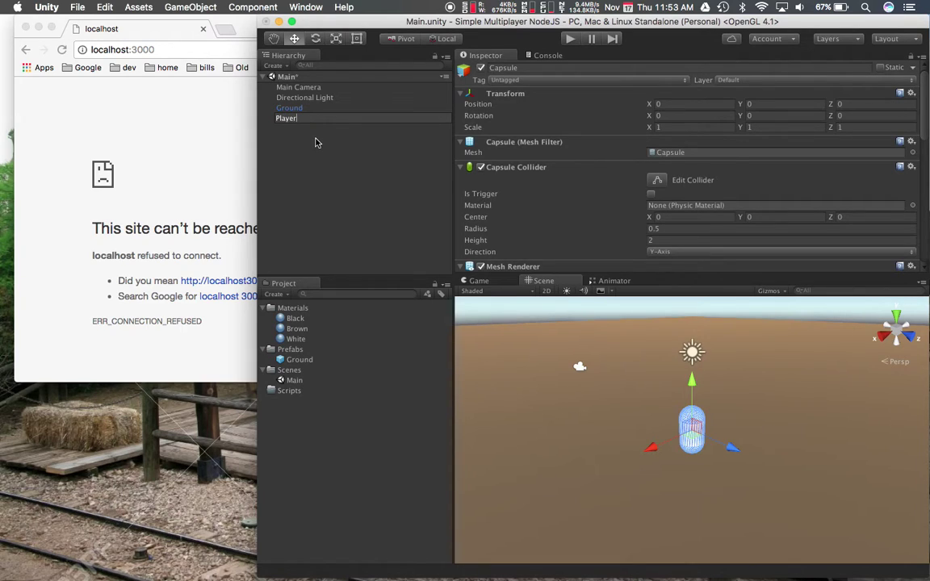
key("Return")
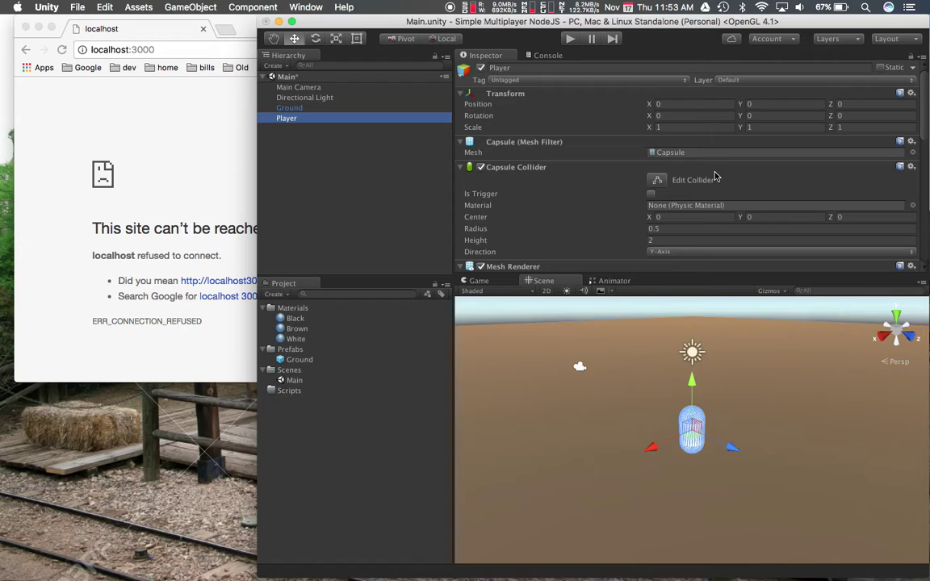
scroll(714, 181, "down", 3)
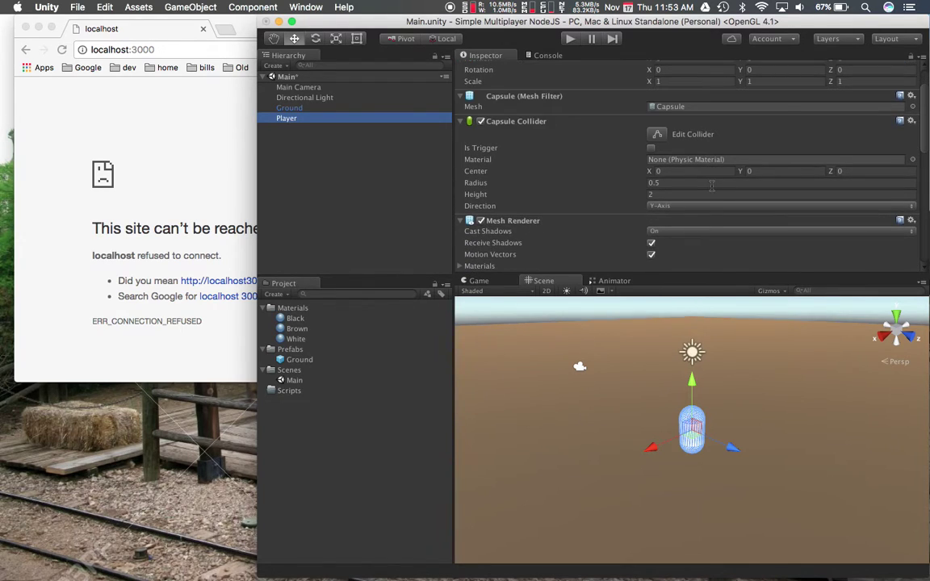
scroll(711, 184, "down", 6)
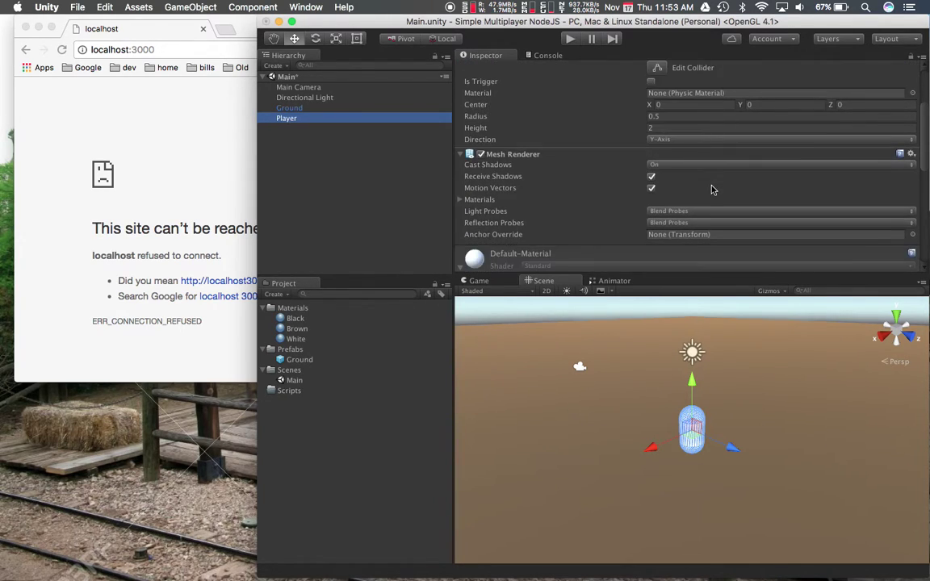
scroll(711, 190, "down", 10)
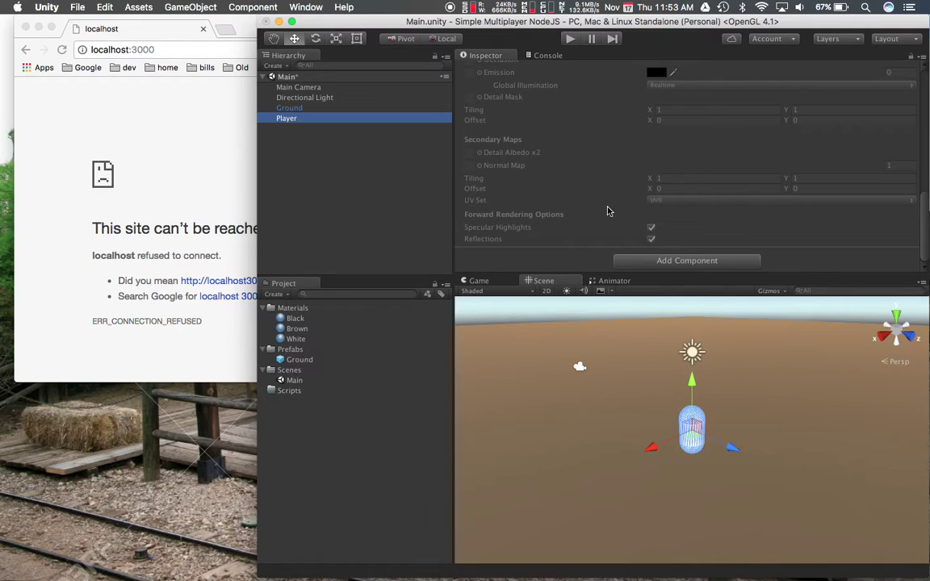
Create a new C# script named PlayerController, without a space, and attach it to Player.
left_click(635, 261)
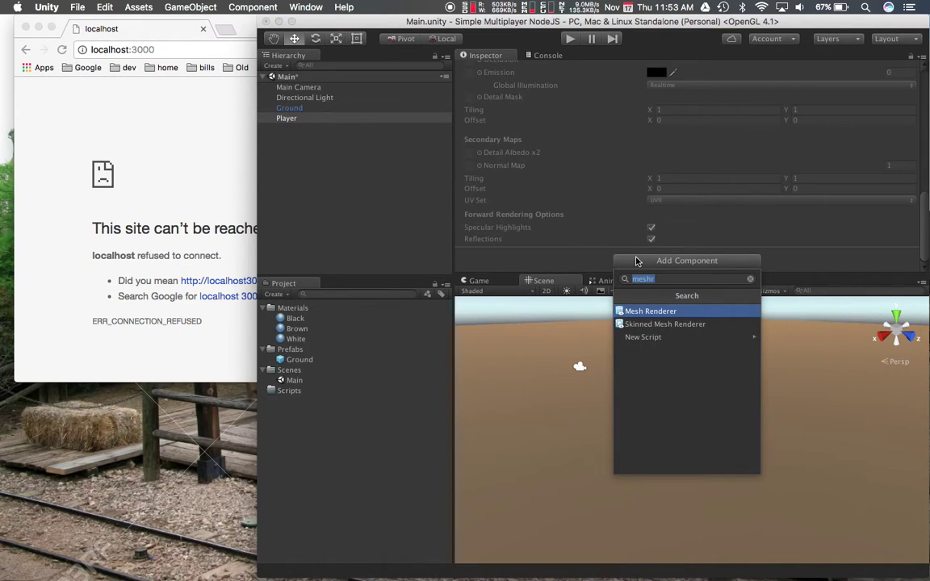
type("Playe")
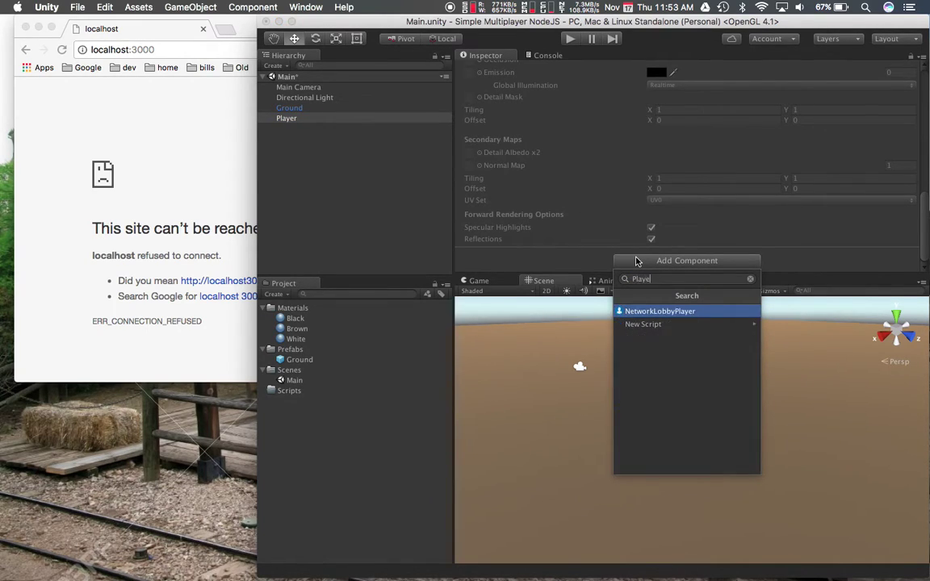
type("r Controller")
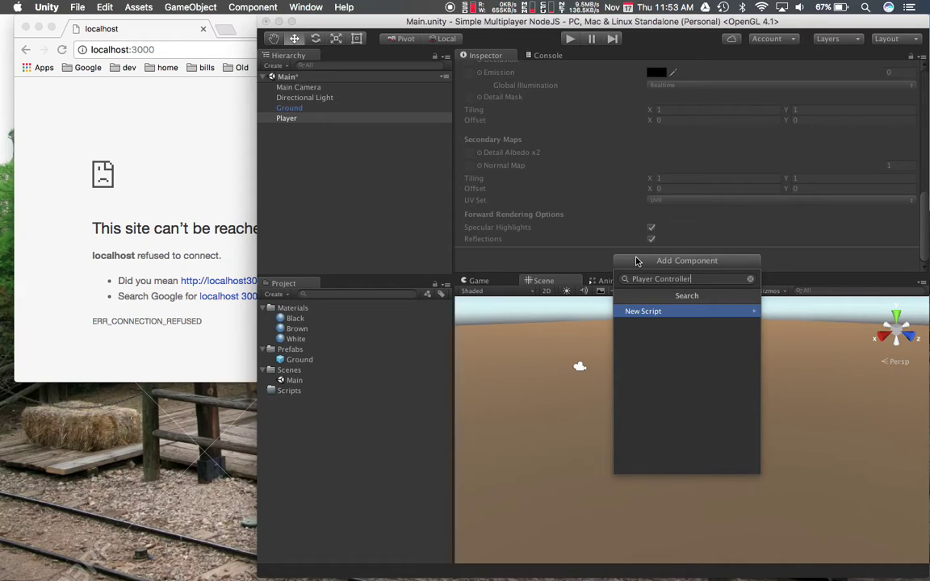
key("Return")
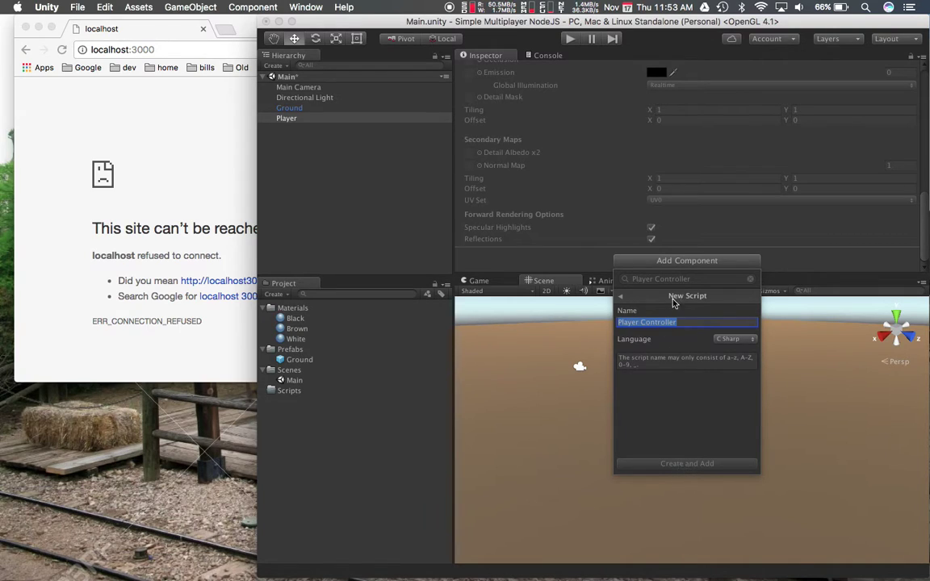
left_click(683, 322)
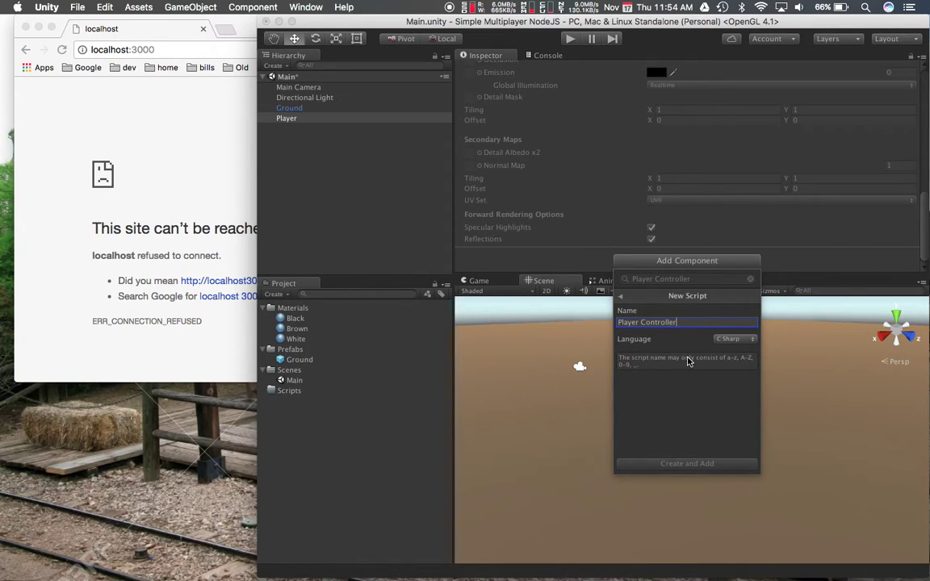
left_click(621, 296)
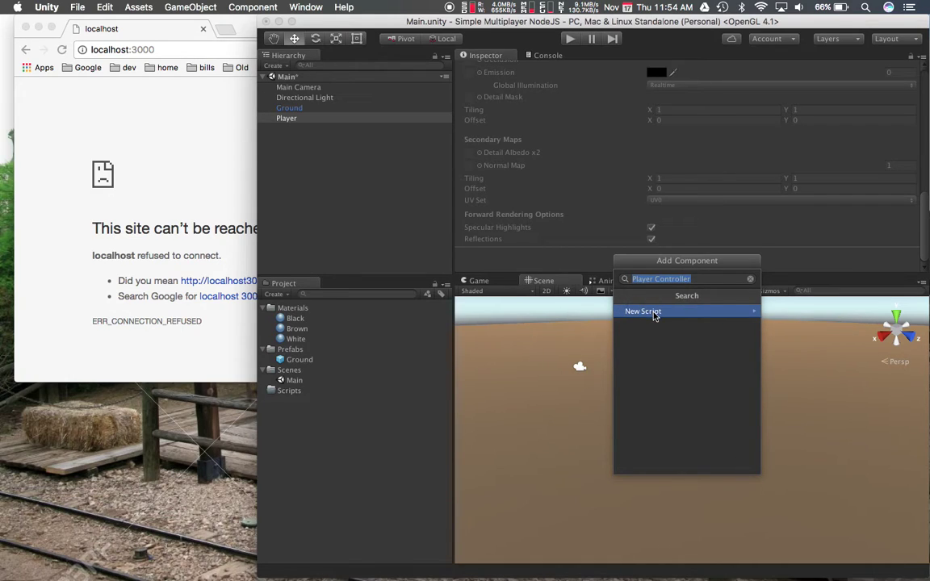
left_click(654, 313)
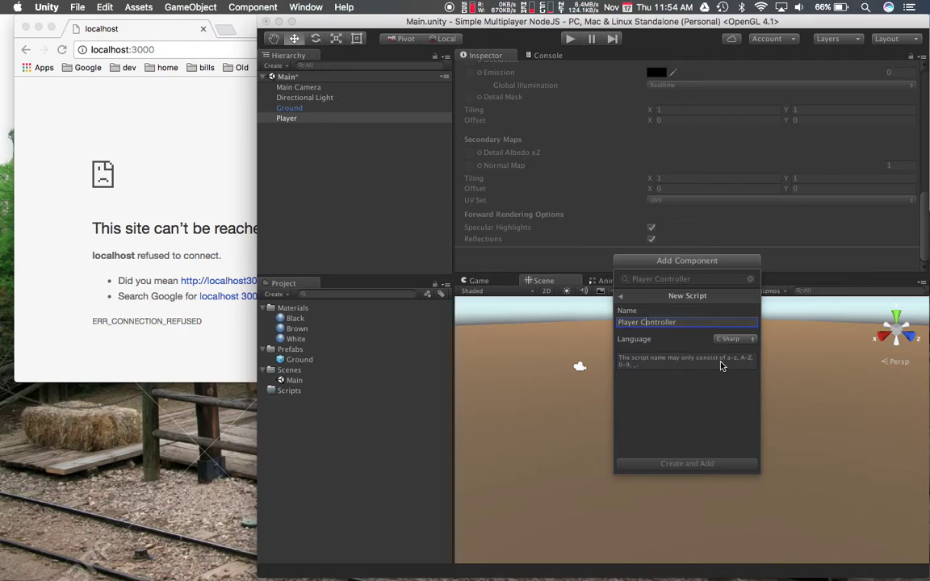
key("Left")
key("BackSpace")
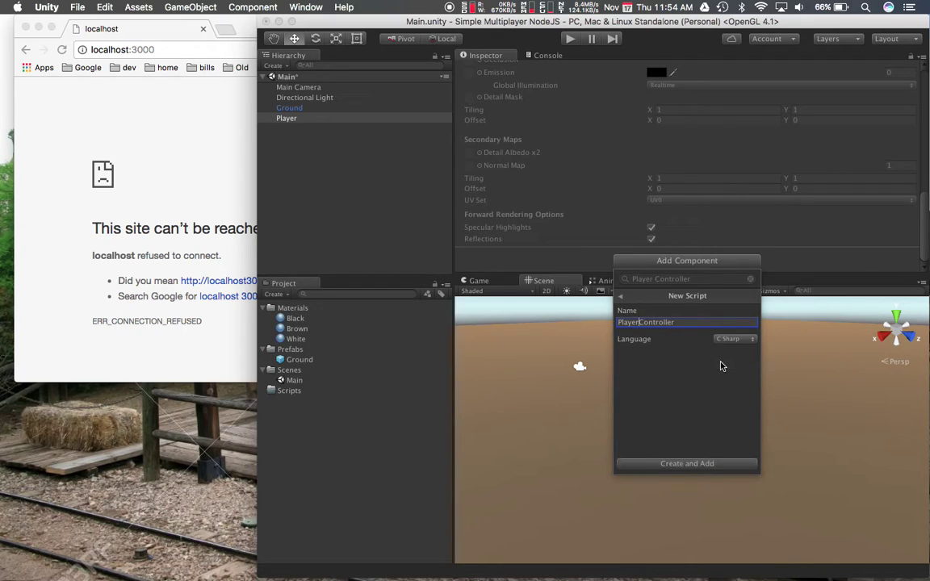
left_click(690, 466)
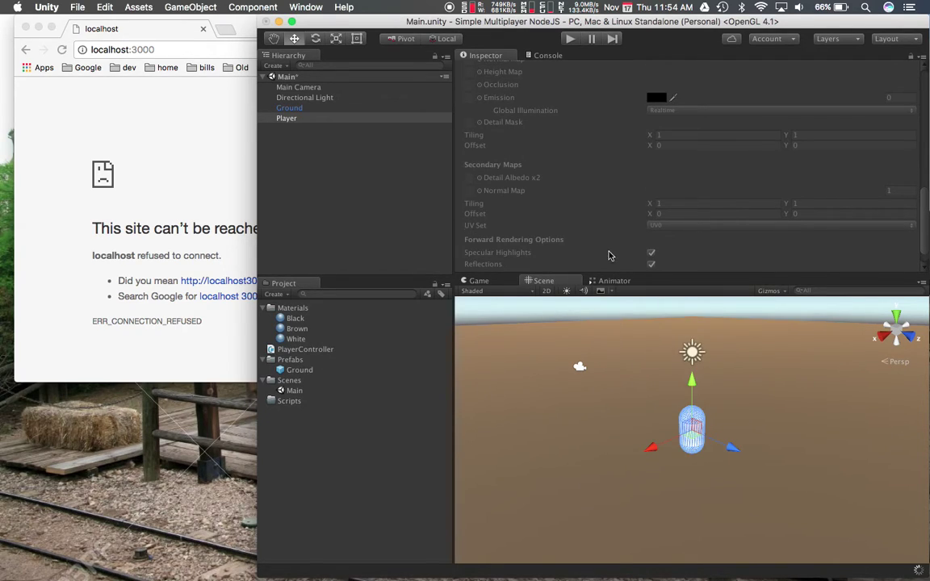
Move the PlayerController script from the Project root into the expanded Scripts folder.
left_click_drag(311, 350, 282, 401)
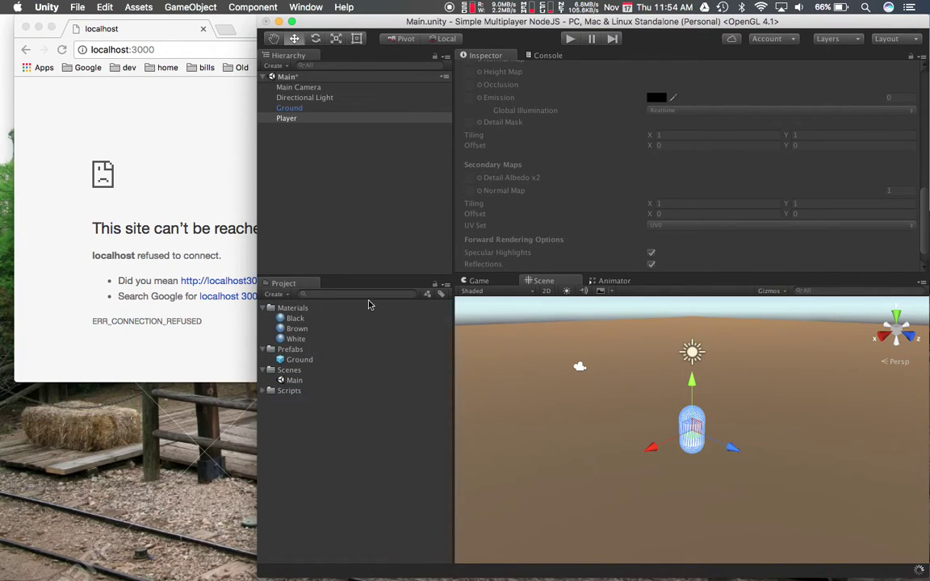
left_click(270, 390)
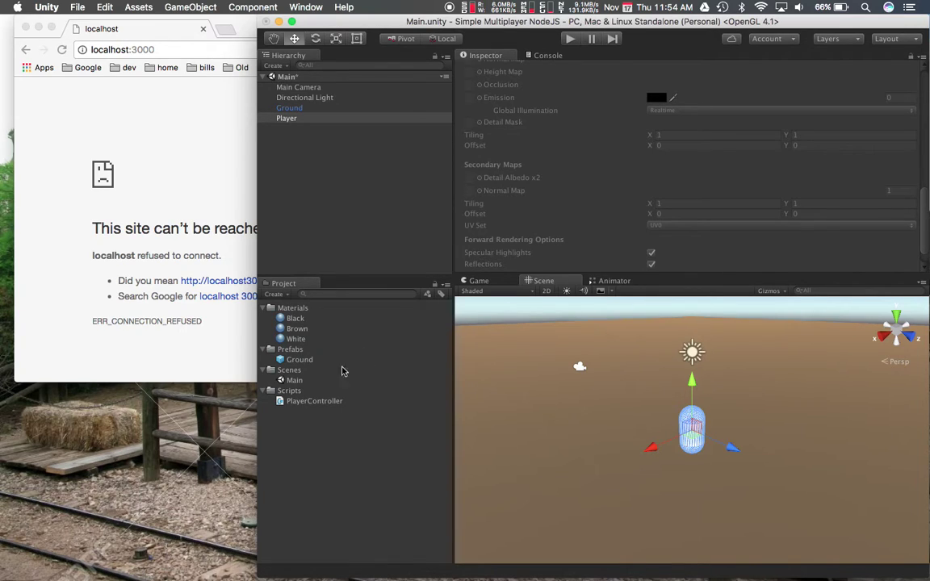
scroll(552, 242, "down", 2)
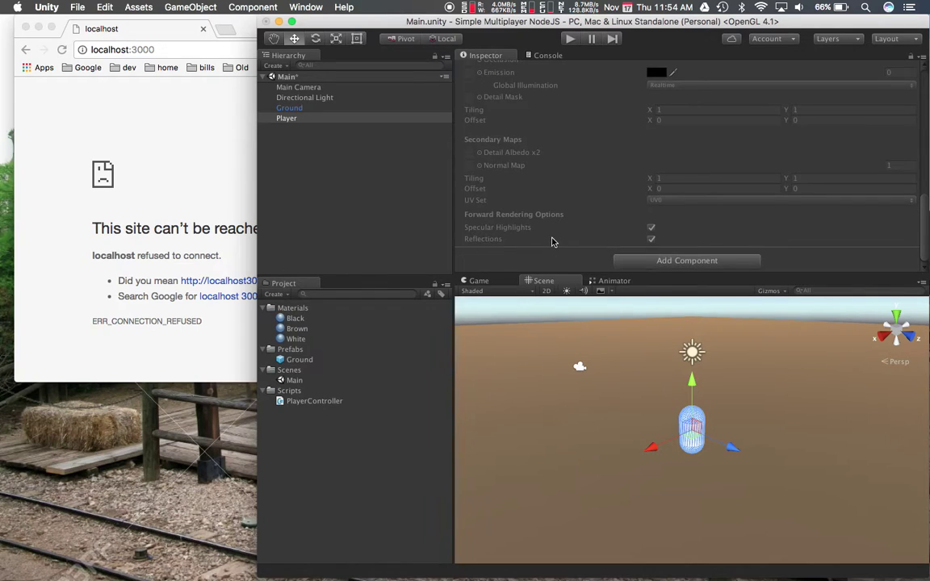
scroll(553, 242, "up", 5)
scroll(553, 242, "down", 5)
left_click(638, 260)
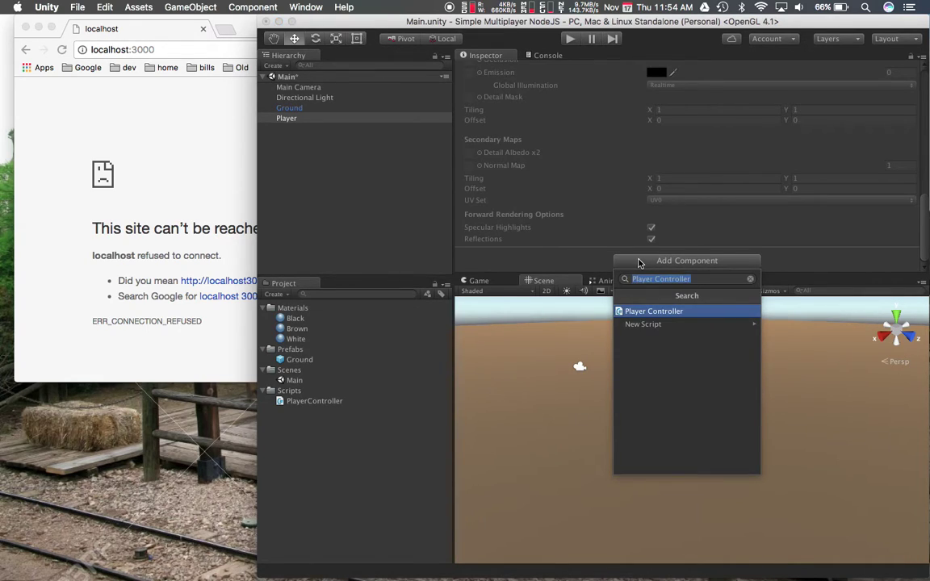
type("Health")
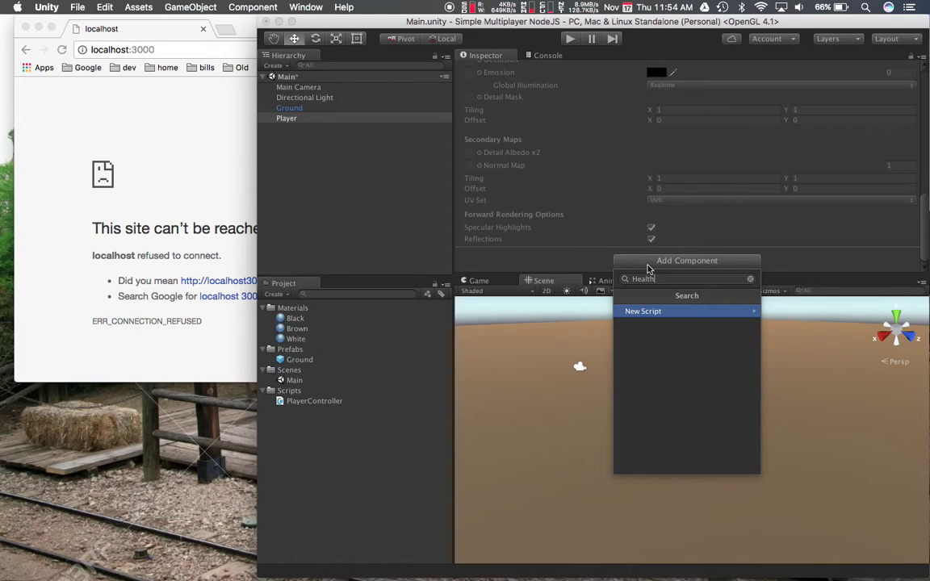
left_click(660, 311)
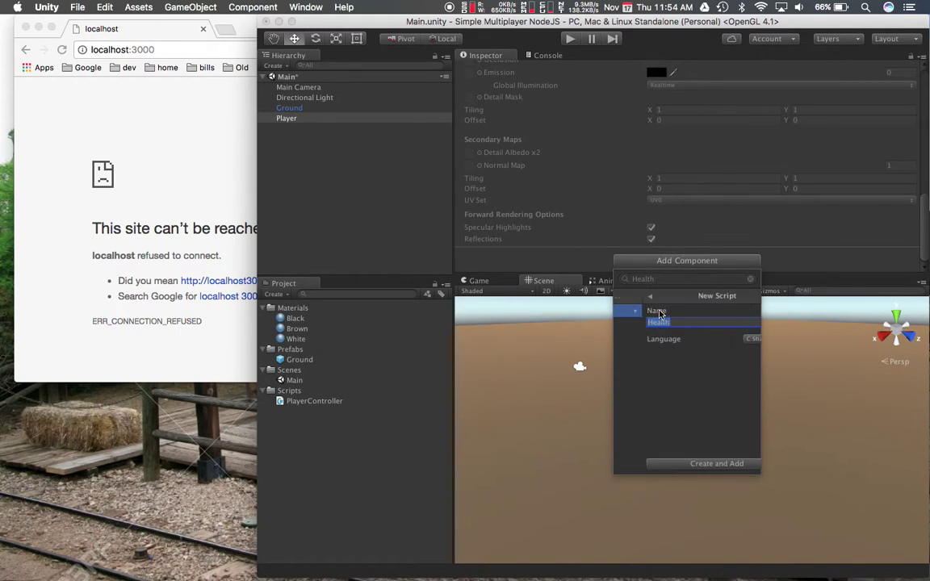
left_click(664, 465)
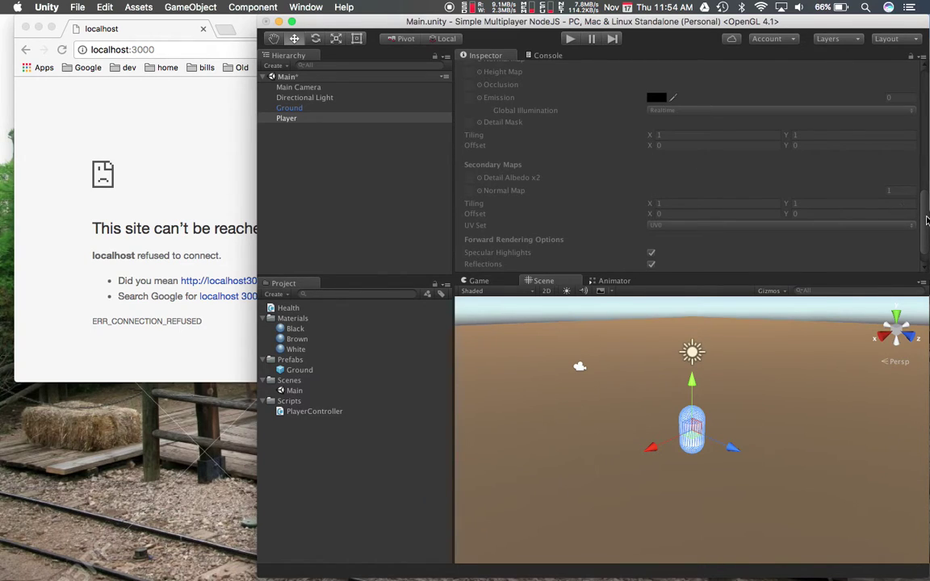
scroll(922, 234, "up", 2)
left_click_drag(922, 234, 915, 135)
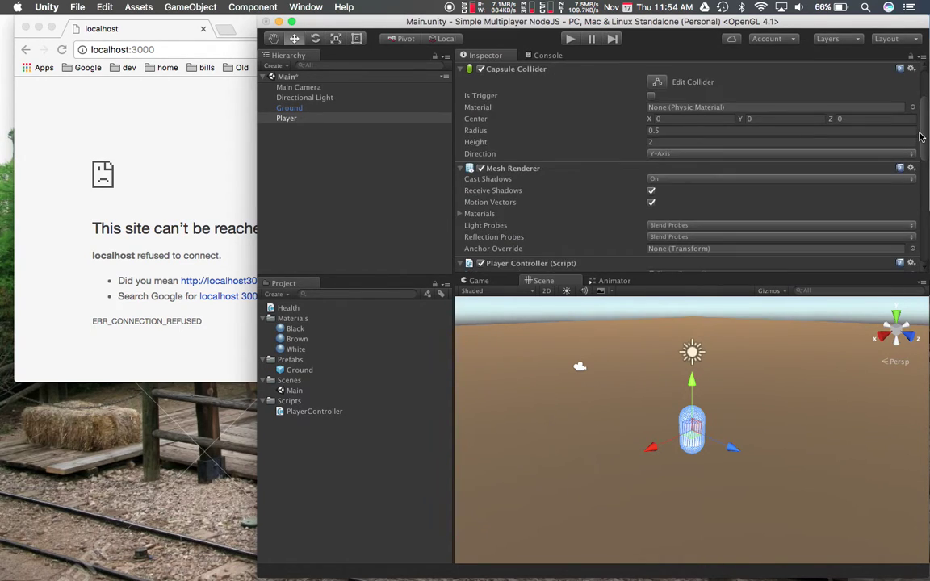
scroll(918, 132, "up", 5)
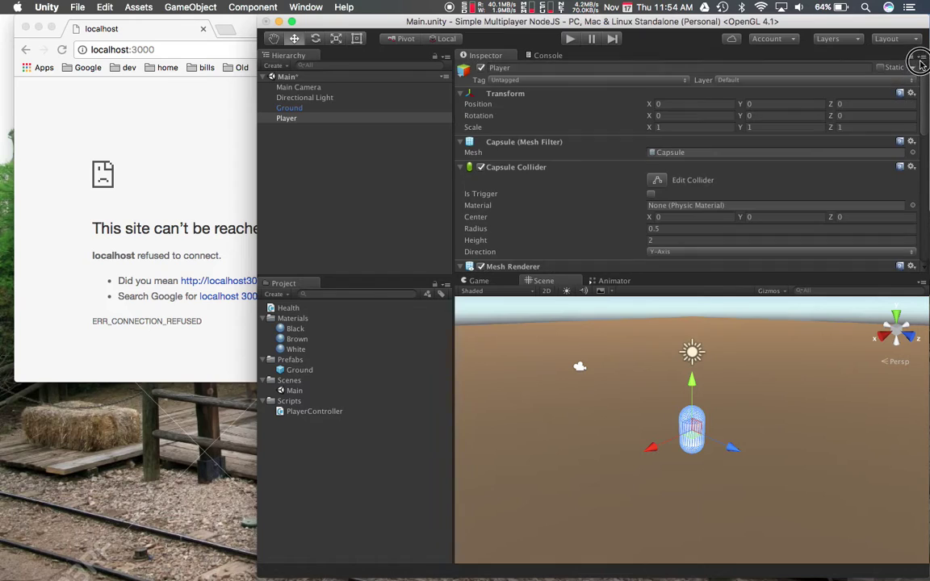
scroll(918, 130, "down", 6)
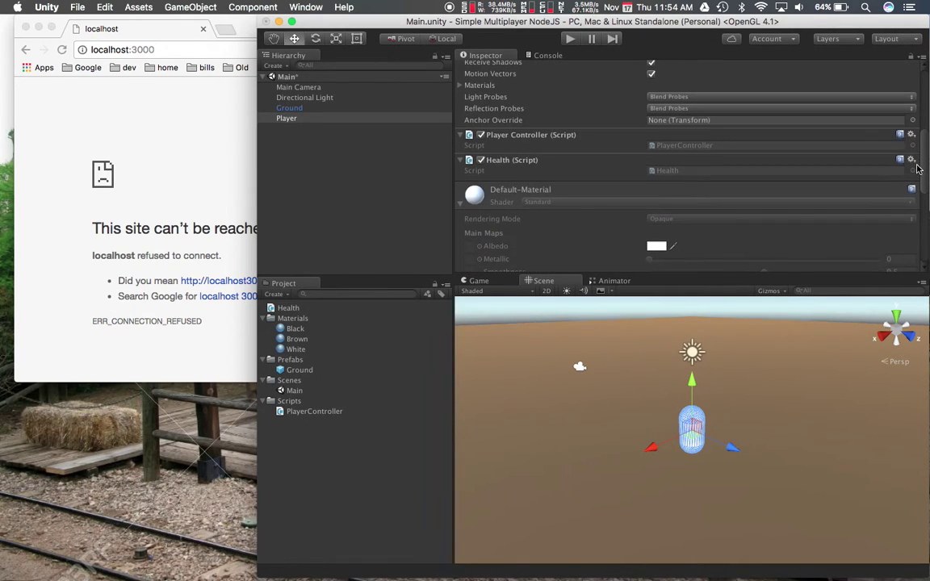
left_click(473, 189)
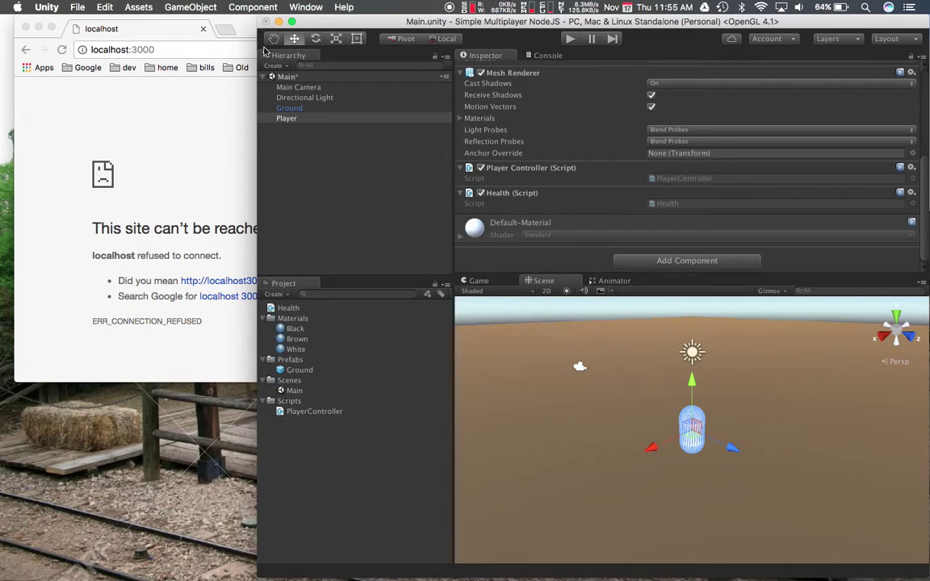
Create a cube as a child of Player and name it Visor.
left_click(283, 117)
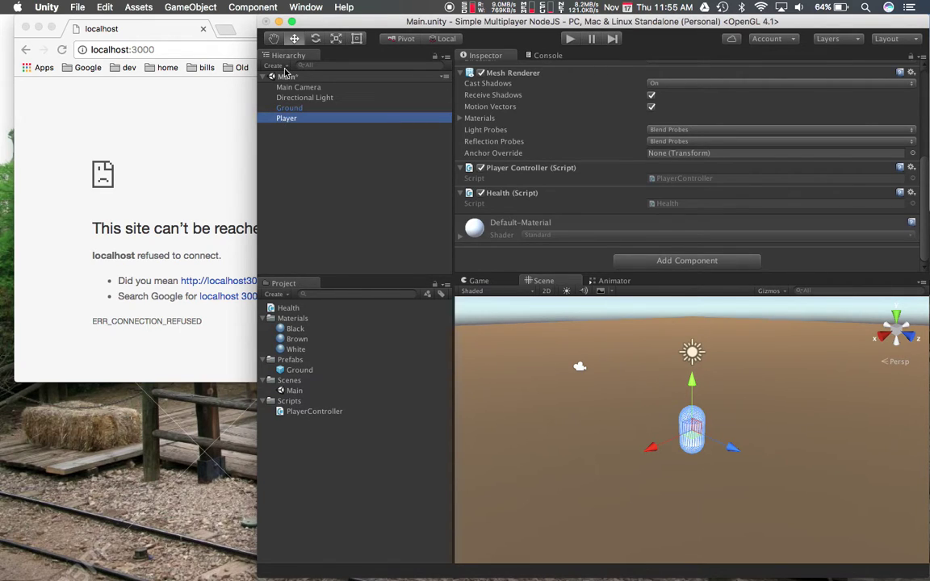
right_click(288, 118)
mouse_move(373, 230)
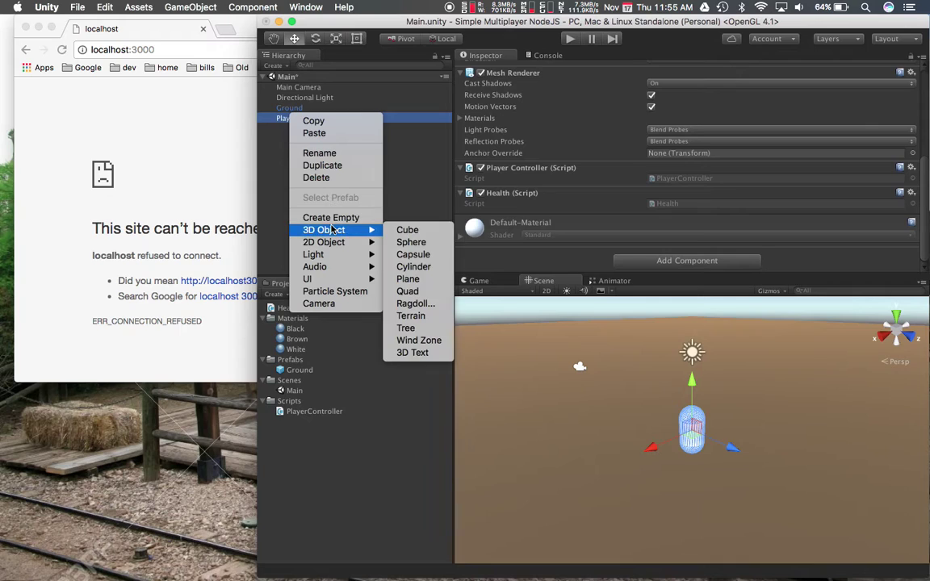
left_click(405, 230)
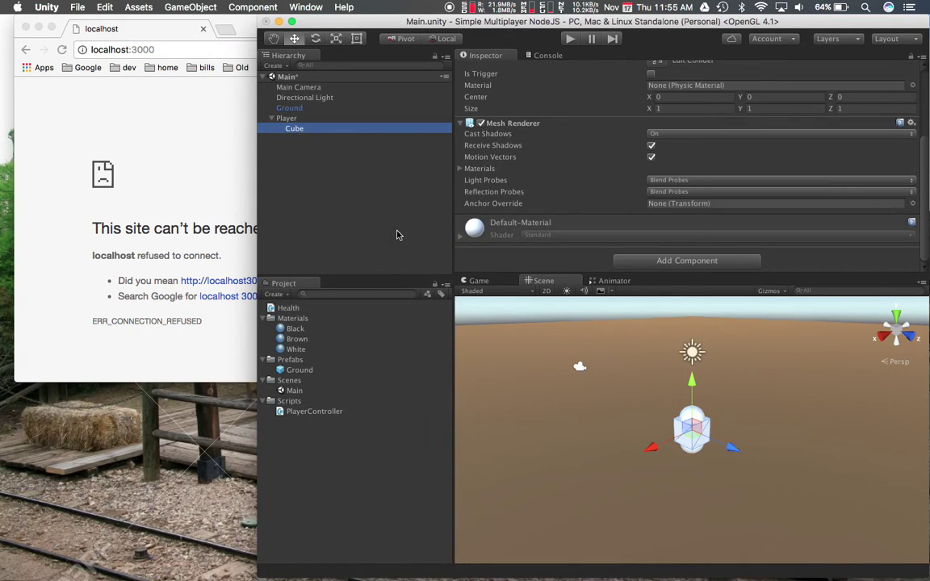
key("Return")
key("BackSpace")
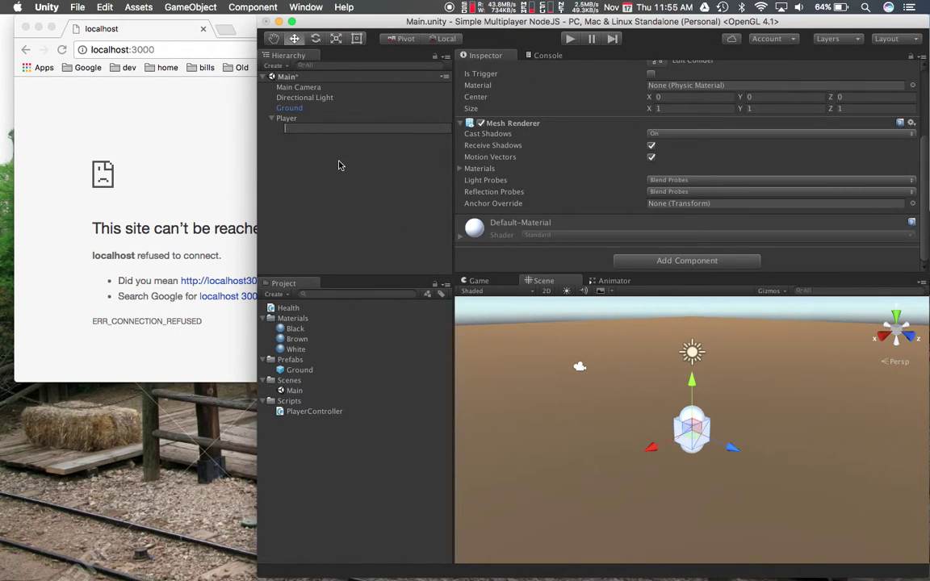
type("Visor")
key("Return")
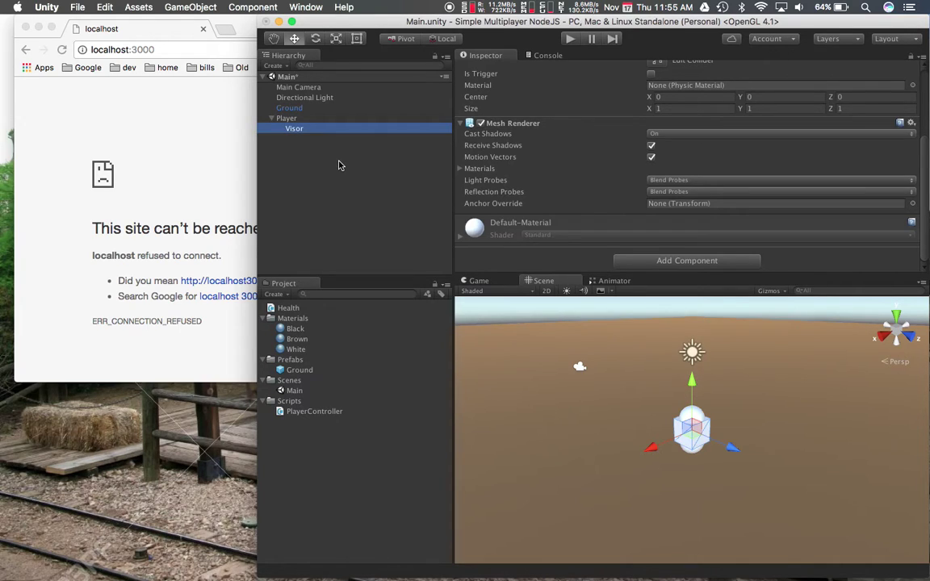
Apply the Black material to the Visor cube.
left_click(292, 329)
left_click_drag(292, 329, 290, 129)
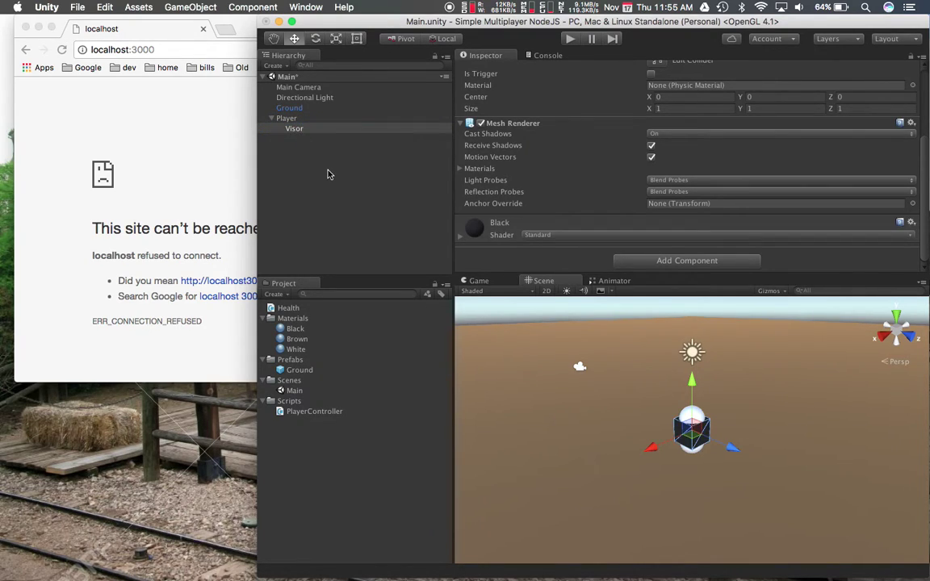
scroll(637, 149, "up", 5)
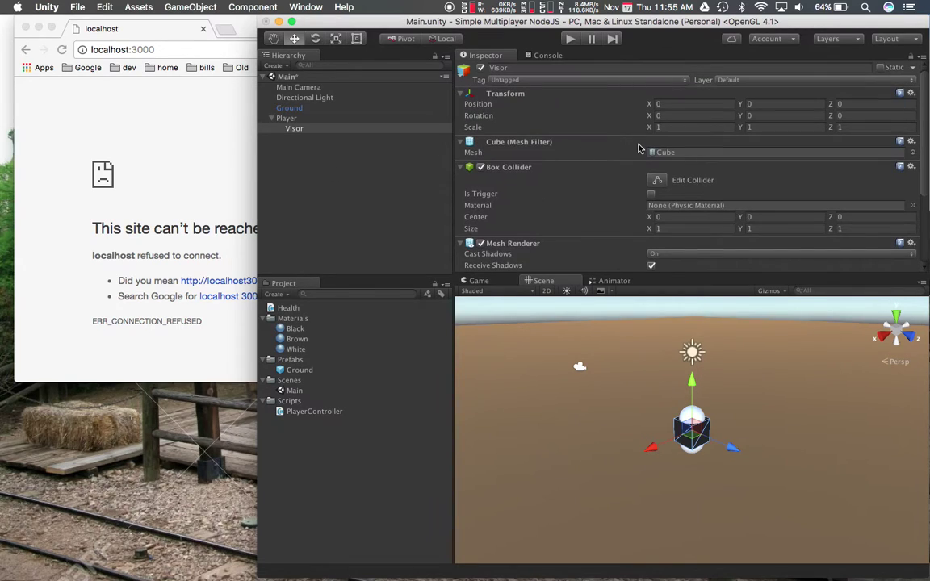
left_click(372, 121)
left_click(369, 129)
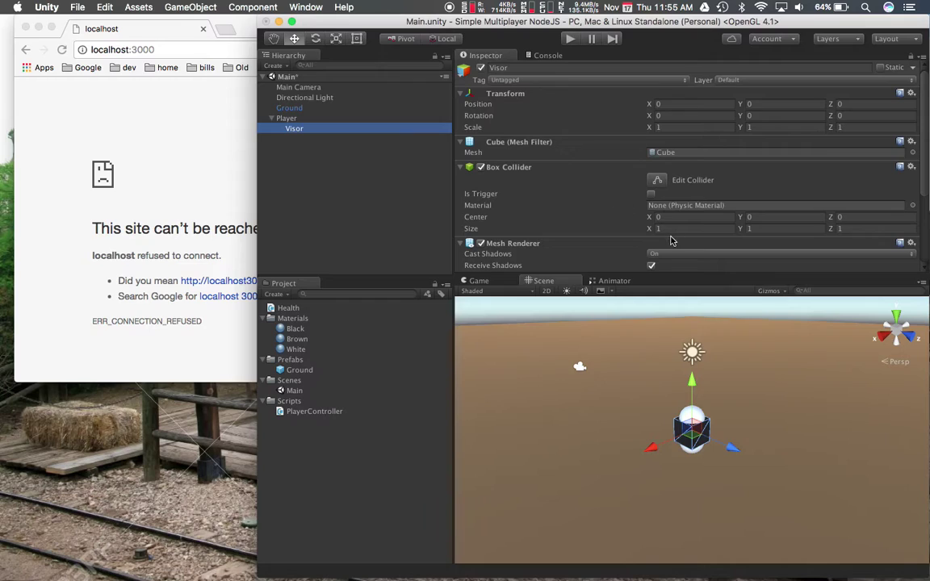
Set the Visor's scale to 0.95, 0.25, 0.5.
left_click(699, 129)
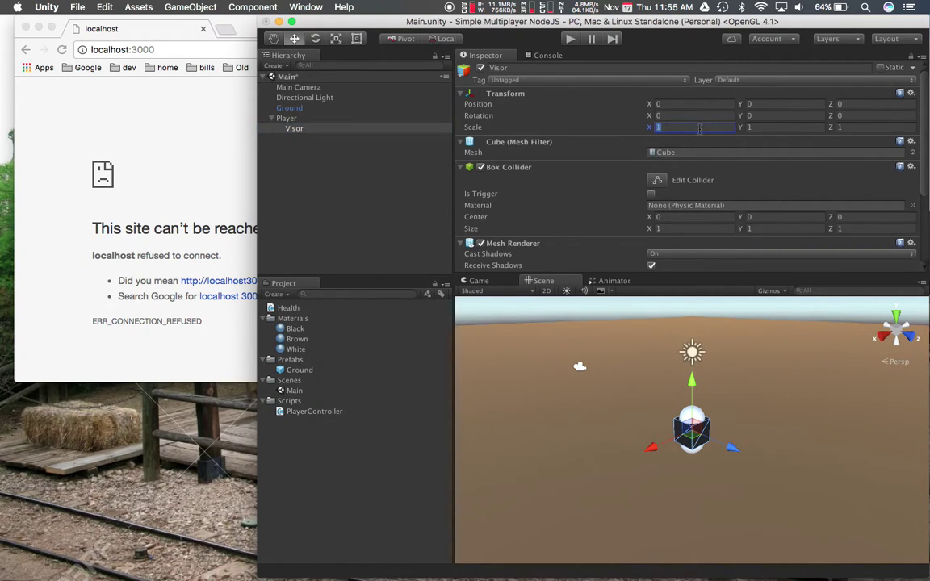
type("0.")
type("95")
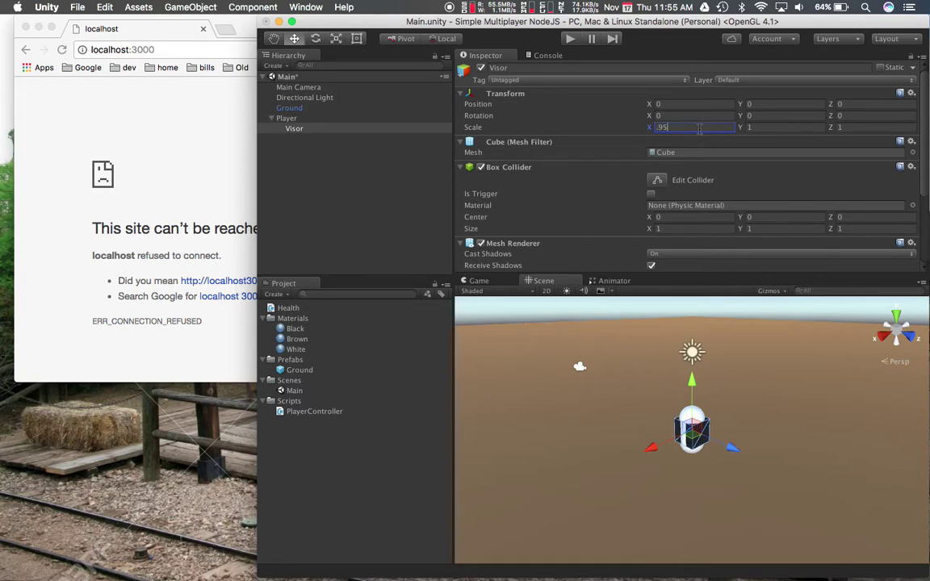
key("Tab")
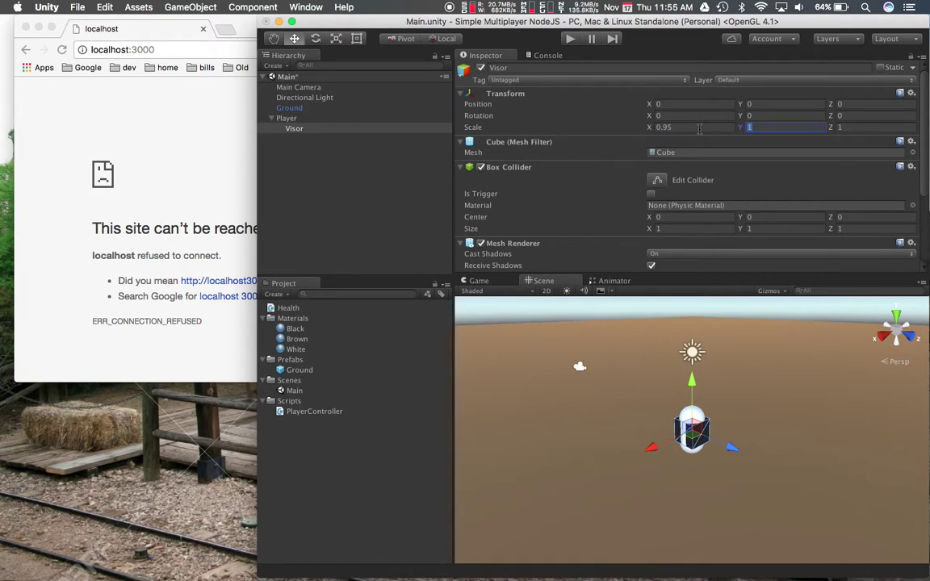
type("0.25")
key("Tab")
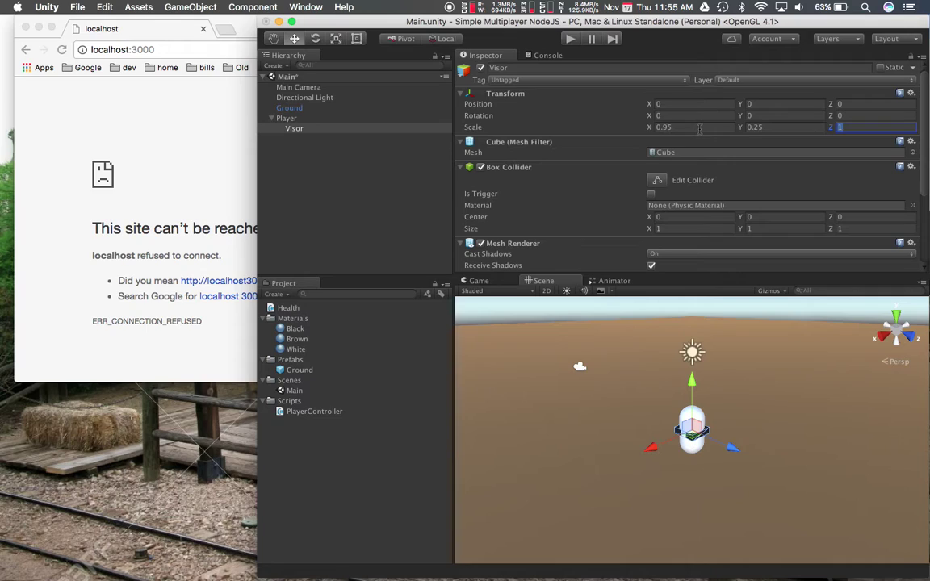
type(".5")
key("shift+Tab")
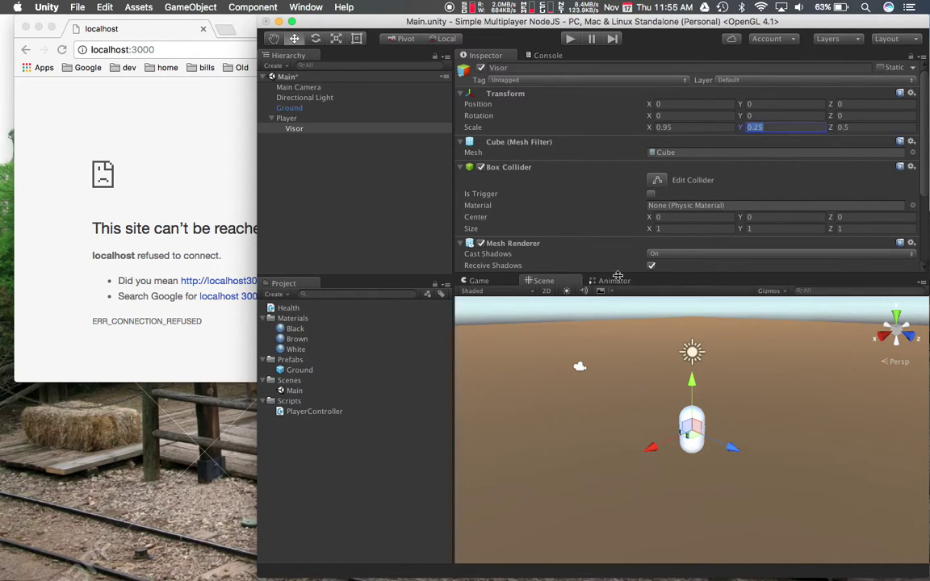
Set the Visor's position to Y 0.5 and Z 0.24, orbiting to check its placement.
left_click(647, 363)
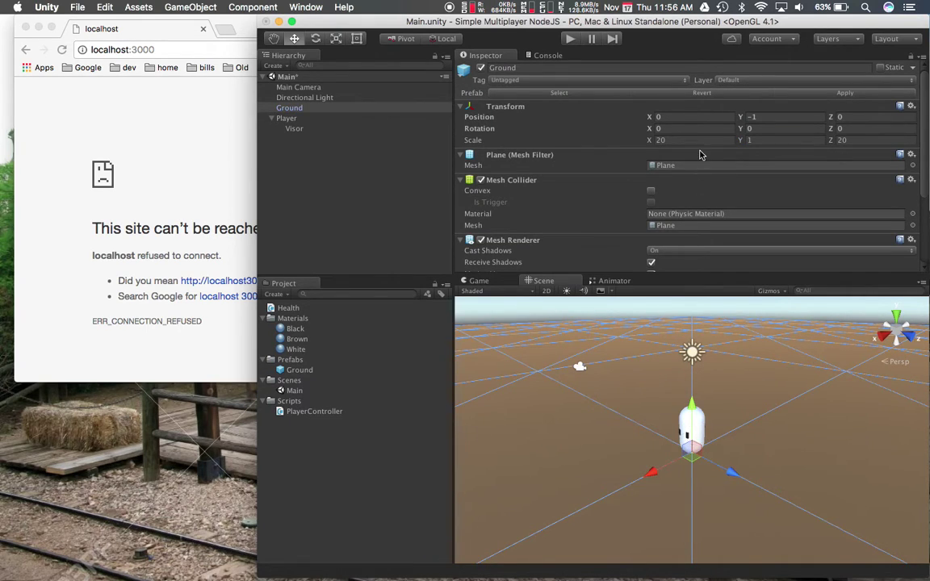
left_click(352, 132)
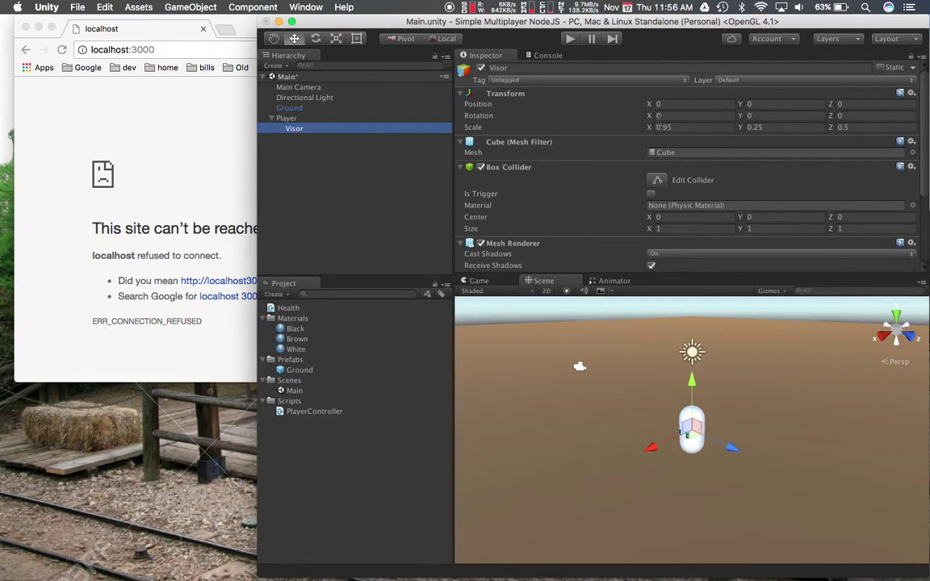
left_click(637, 384, "alt")
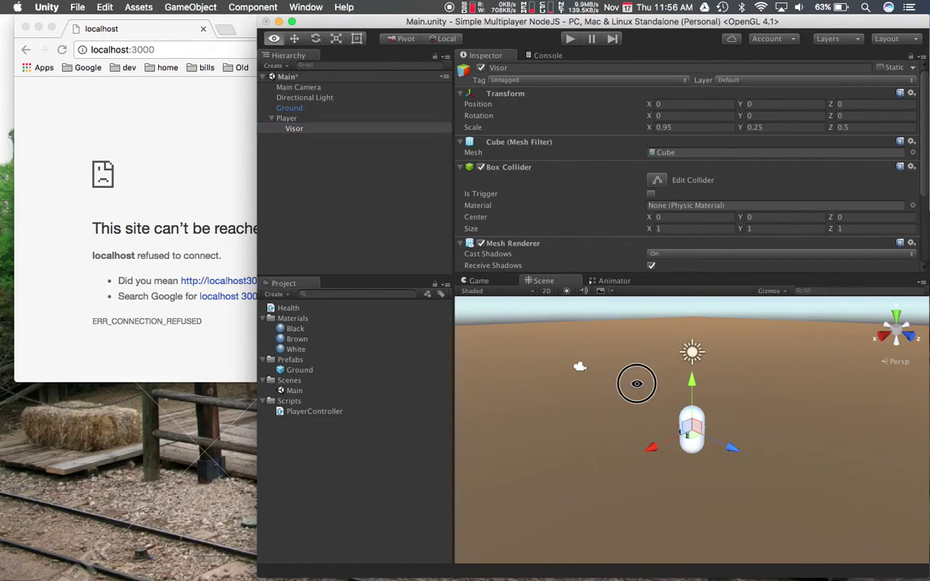
left_click_drag(637, 384, 843, 379, "alt")
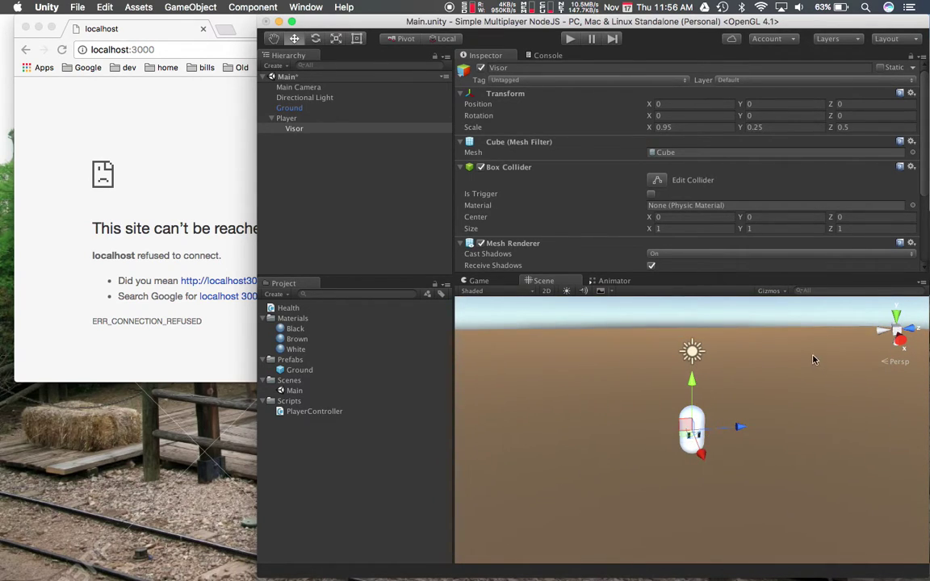
left_click(786, 103)
type("0.5")
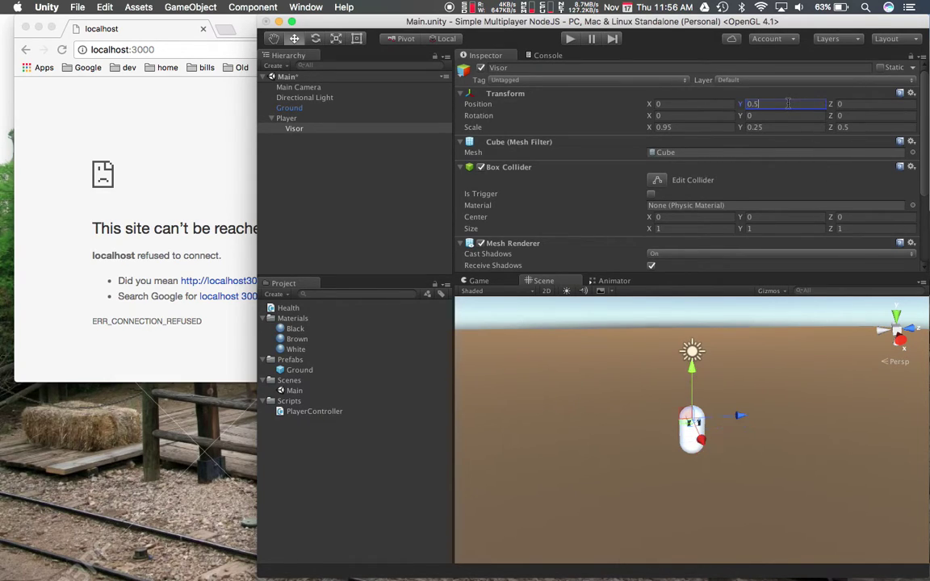
key("Tab")
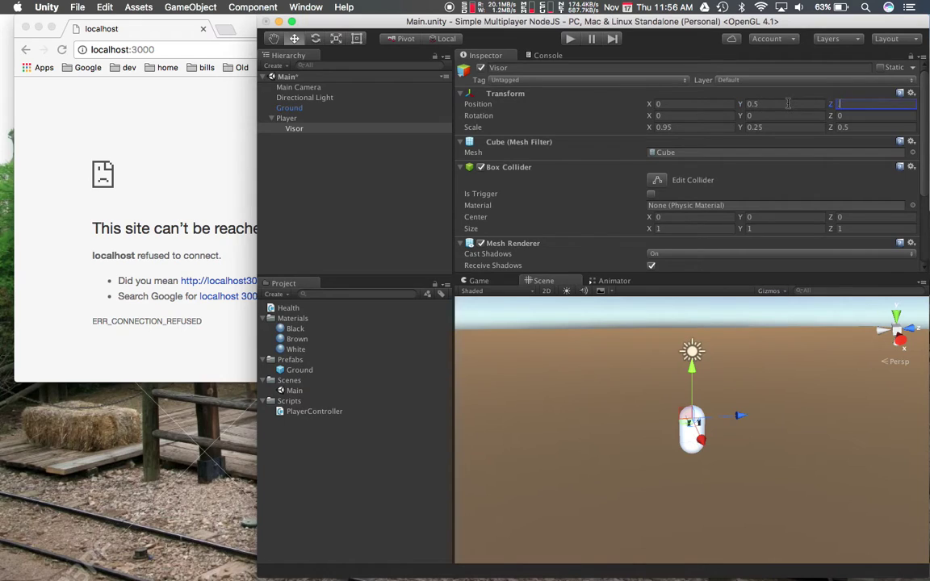
type(".24")
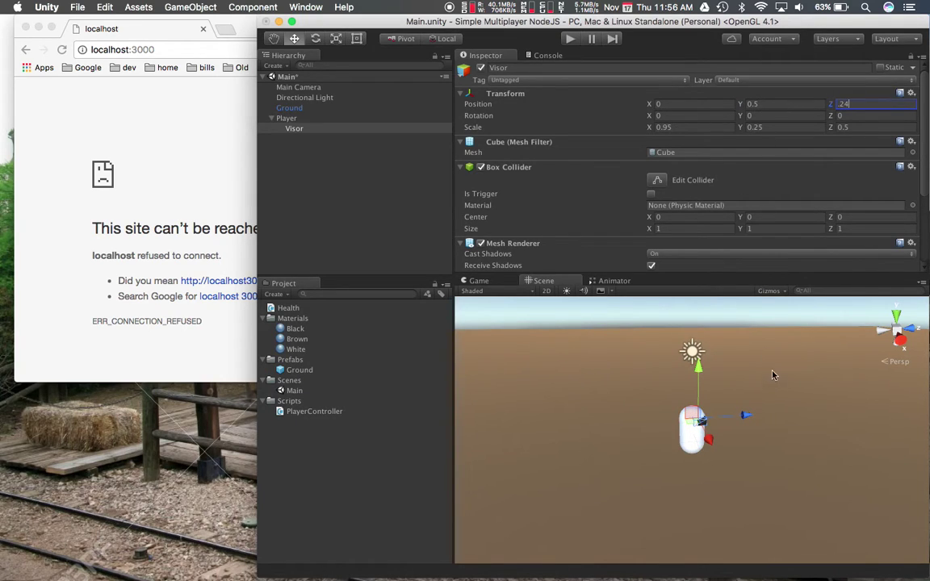
left_click_drag(715, 335, 589, 376, "alt")
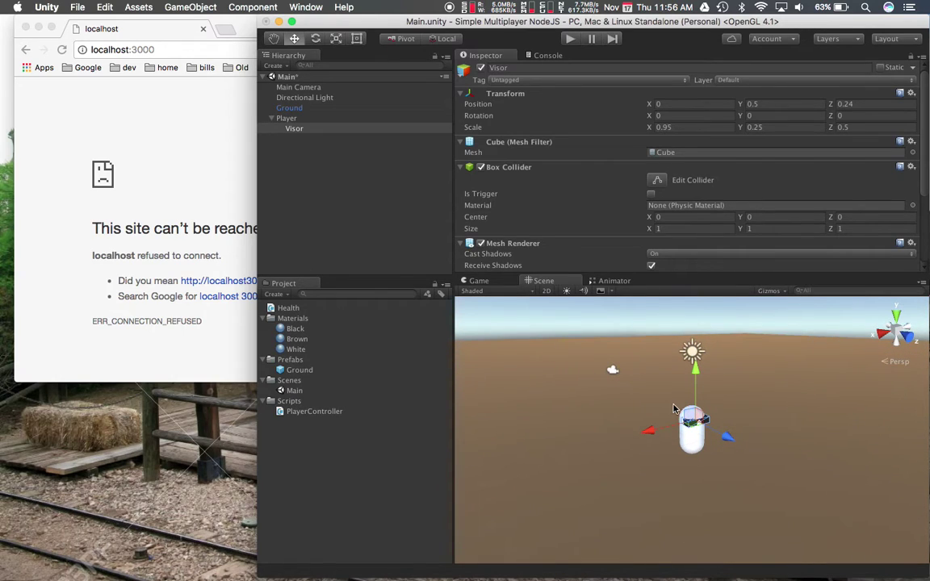
left_click(678, 488)
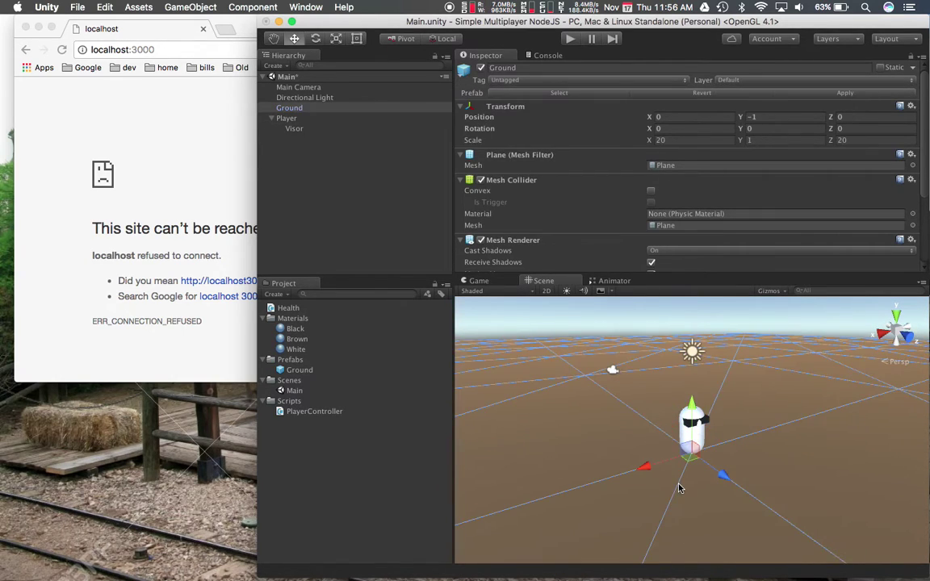
left_click(336, 118)
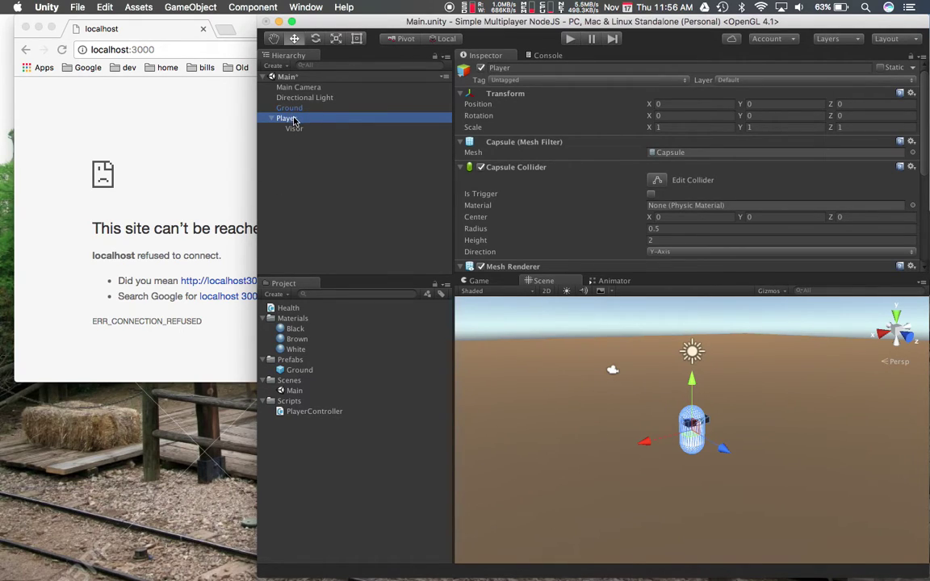
Create a cylinder as a child of Player and name it Gun.
right_click(304, 120)
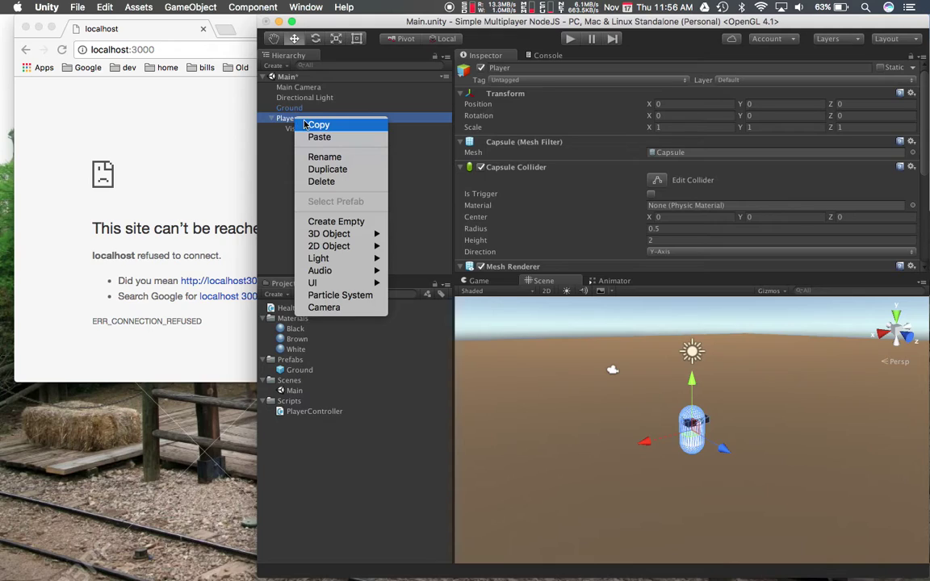
mouse_move(349, 234)
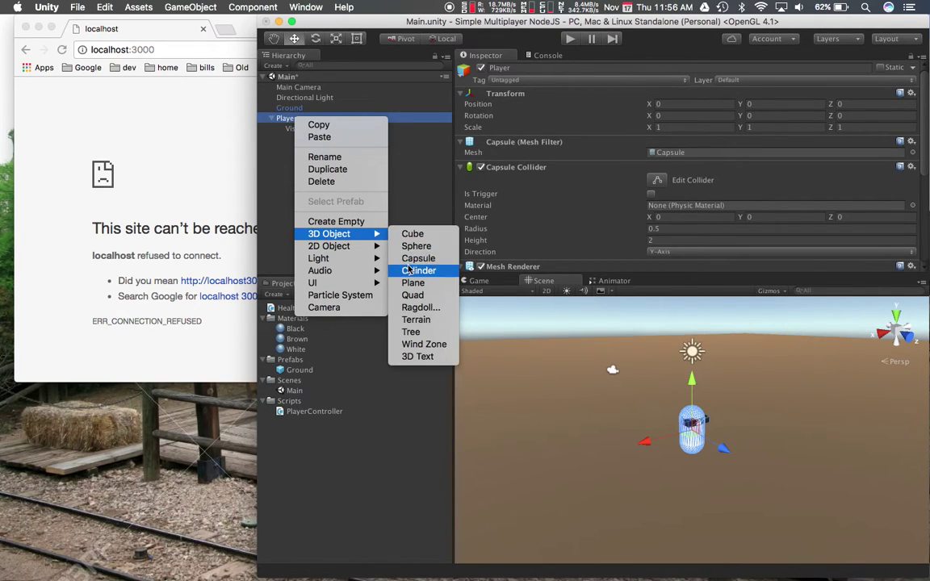
left_click(409, 270)
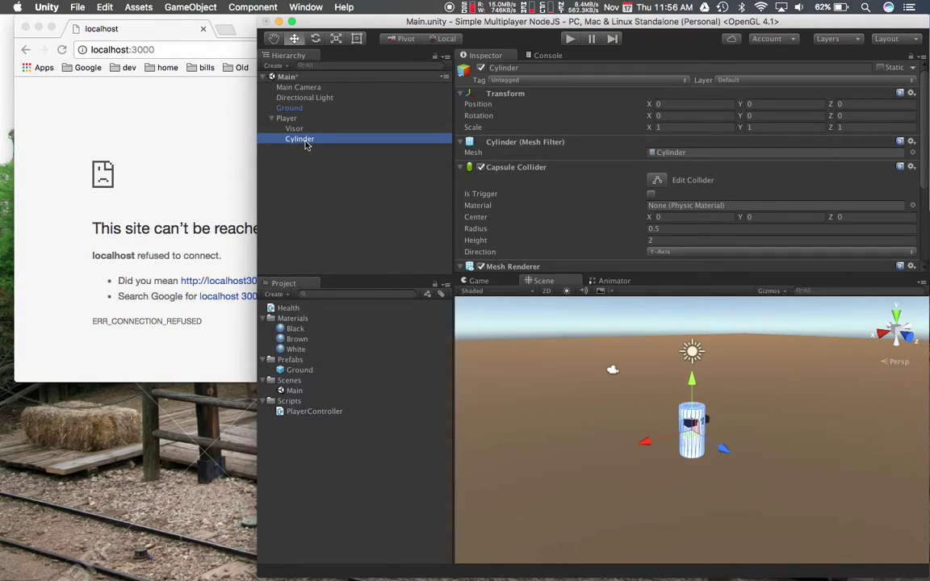
key("Return")
type("Gun")
key("Return")
Place the Gun at position 0.5, 0, 0.5 with a 90° X rotation.
left_click(687, 104)
type("0.5")
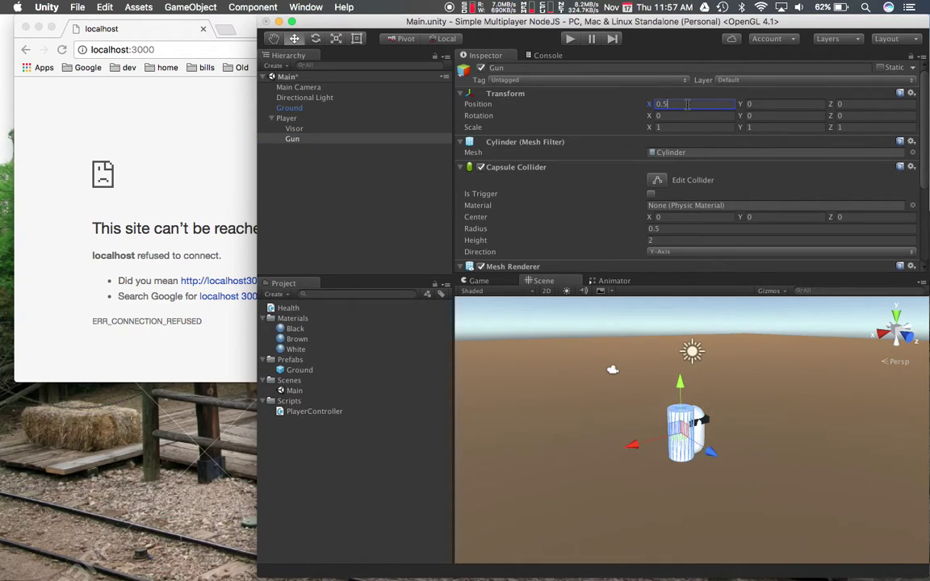
key("Tab")
key("Tab")
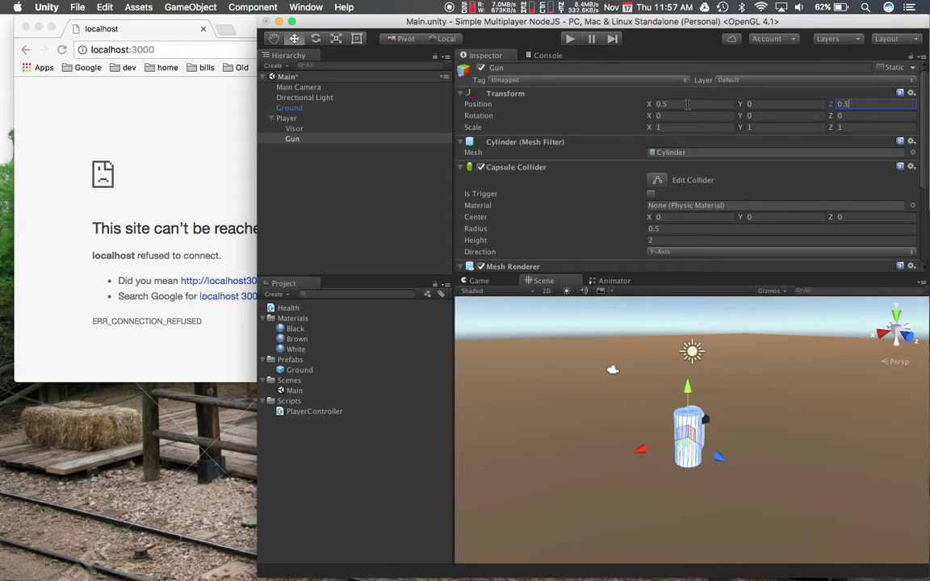
key("Return")
left_click(683, 115)
type("90")
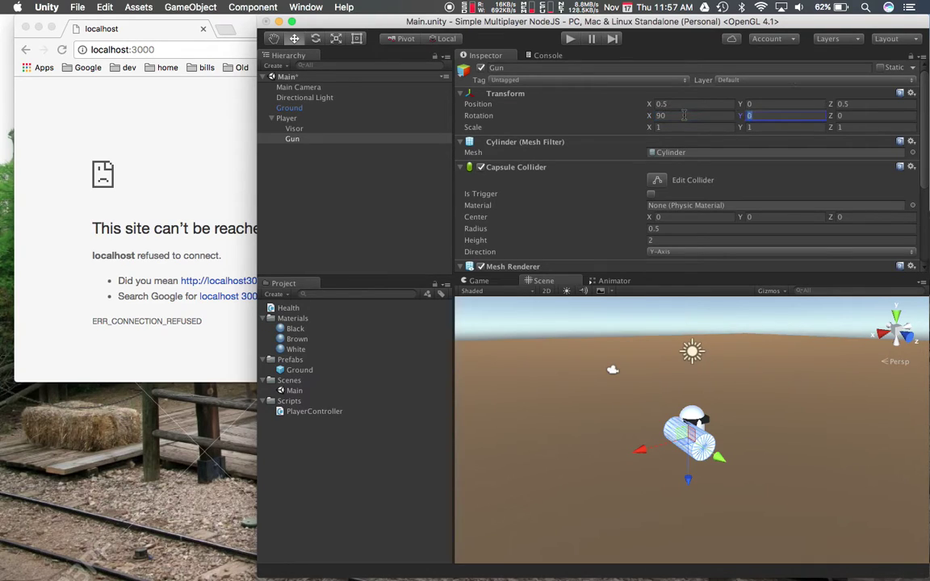
key("Return")
key("Return")
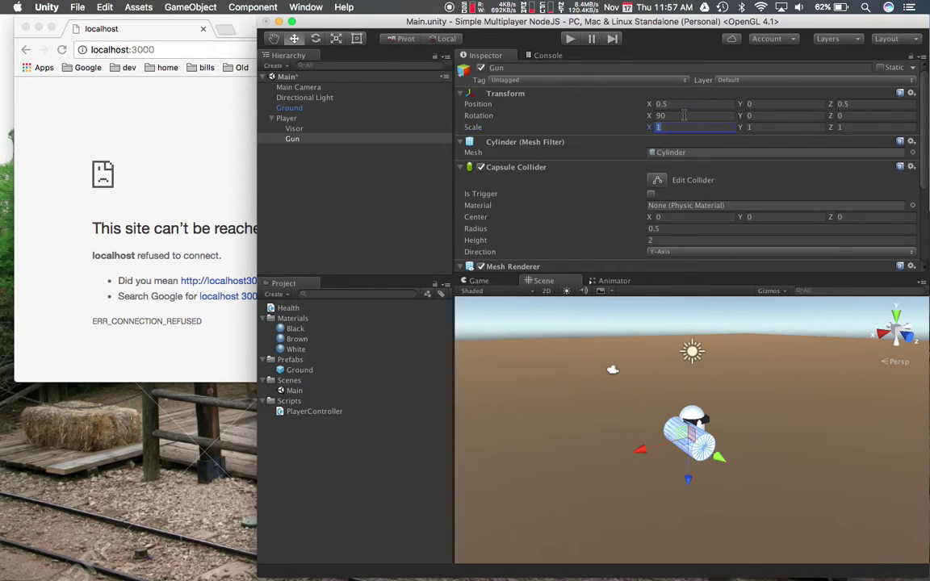
Scale the Gun to 0.25, 0.5, 0.25 and apply the Brown material to it.
type(".25")
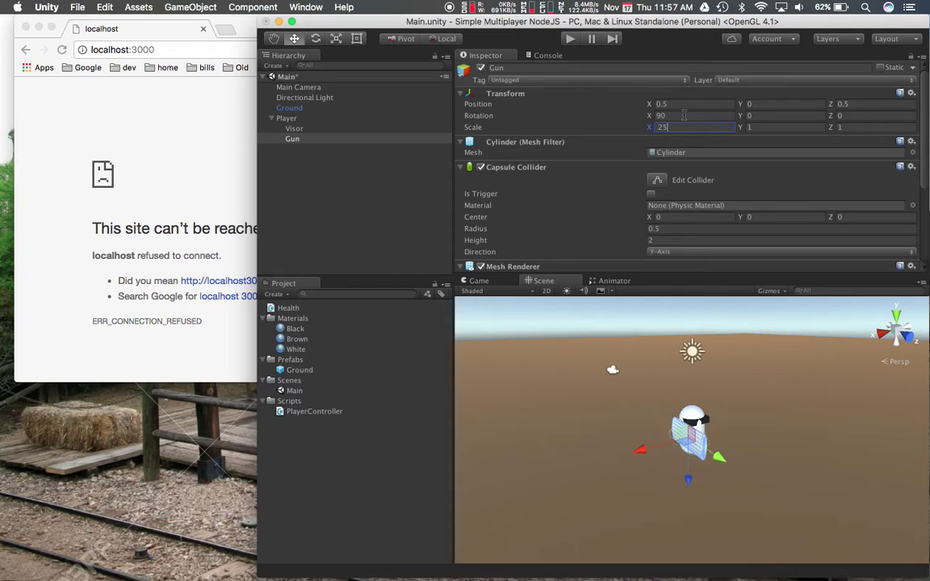
key("Tab")
type(".5")
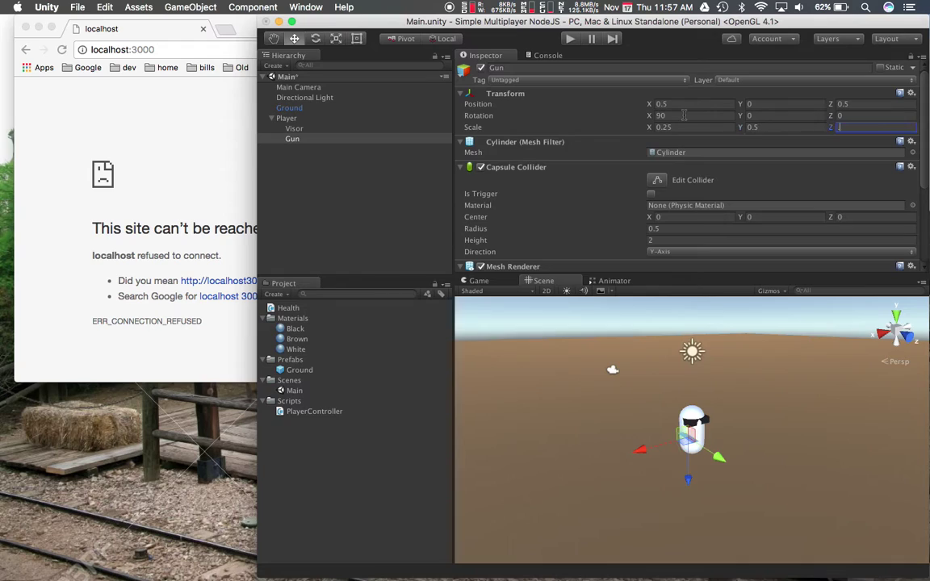
key("Tab")
type(".25")
left_click(571, 431)
left_click(686, 439)
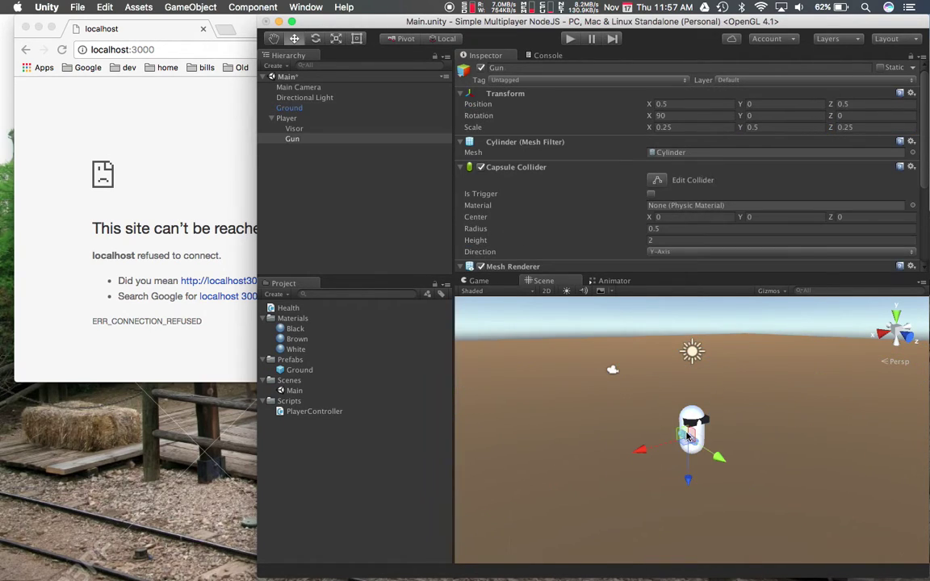
left_click_drag(297, 339, 295, 140)
Create an empty child object under Gun named Bullet Spawn.
left_click(348, 219)
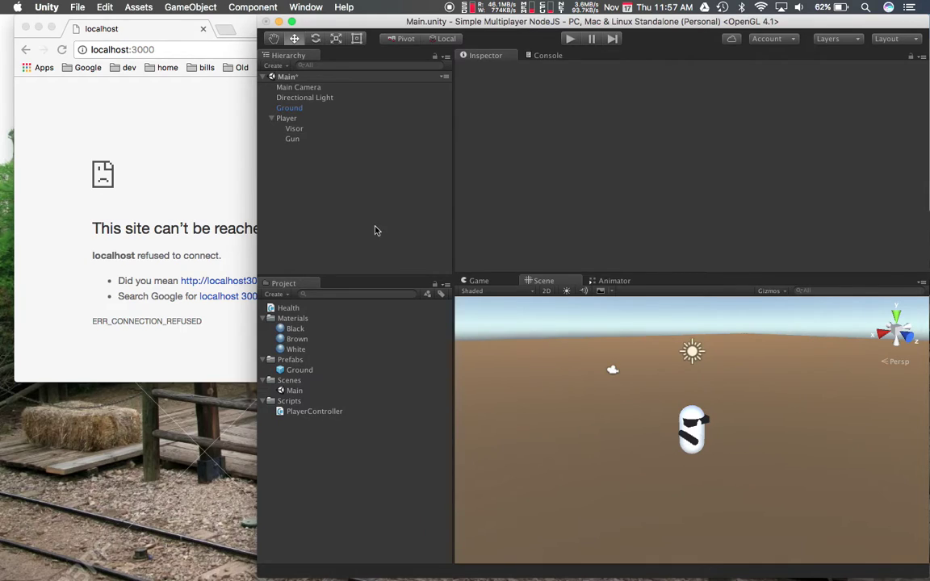
left_click(294, 141)
key("Return")
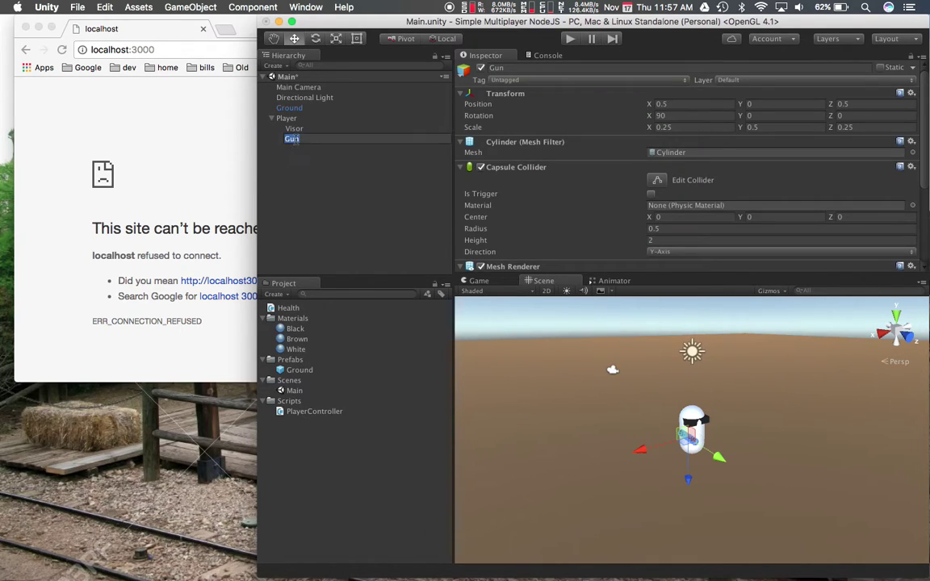
left_click(295, 148)
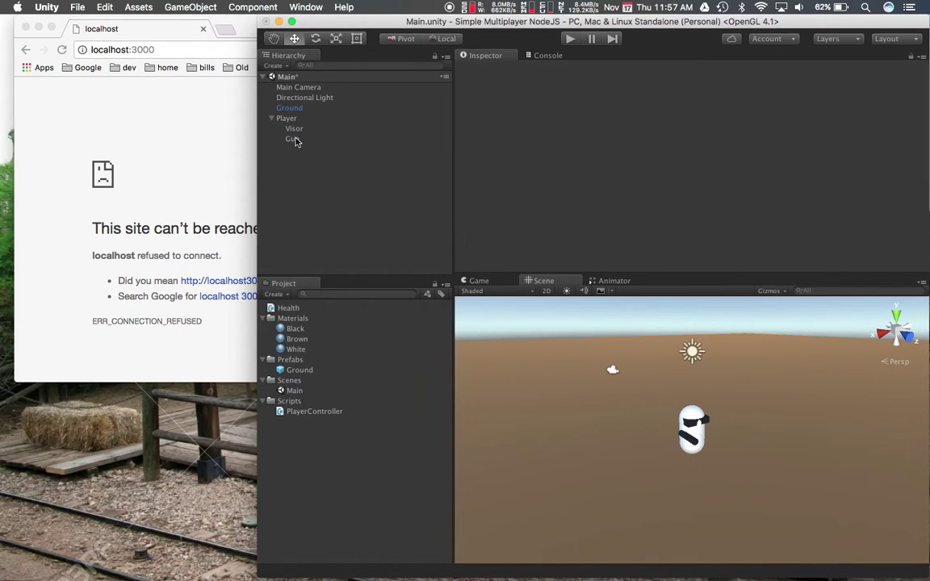
left_click(294, 140)
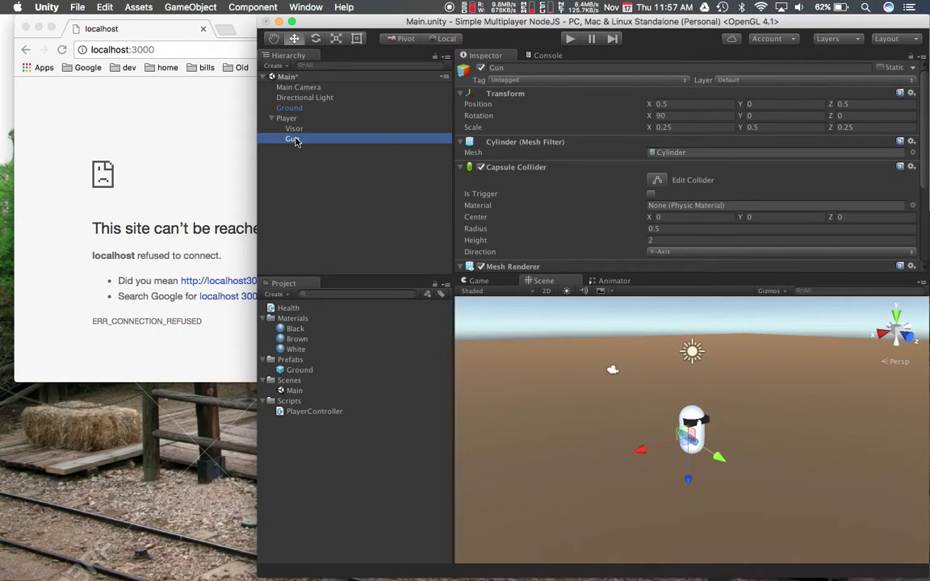
right_click(295, 141)
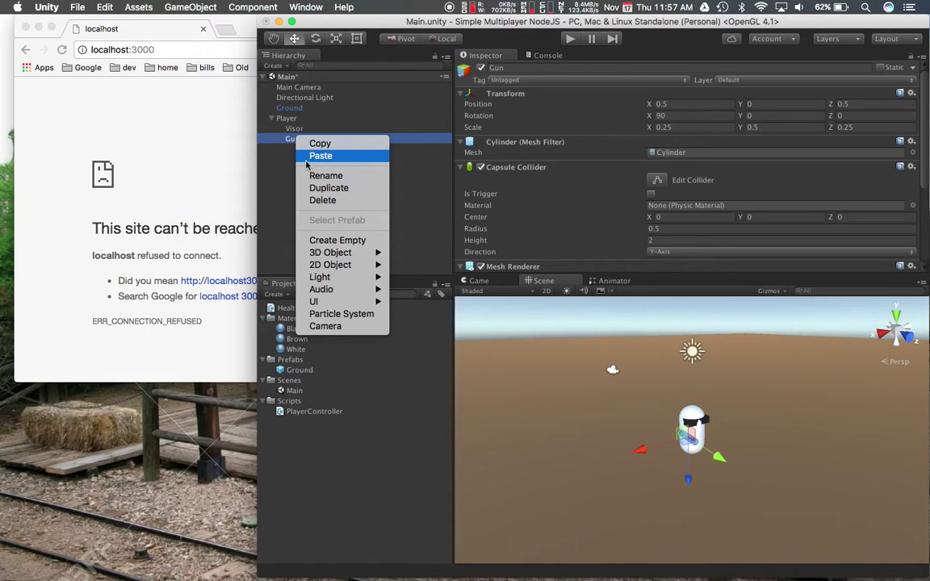
left_click(329, 241)
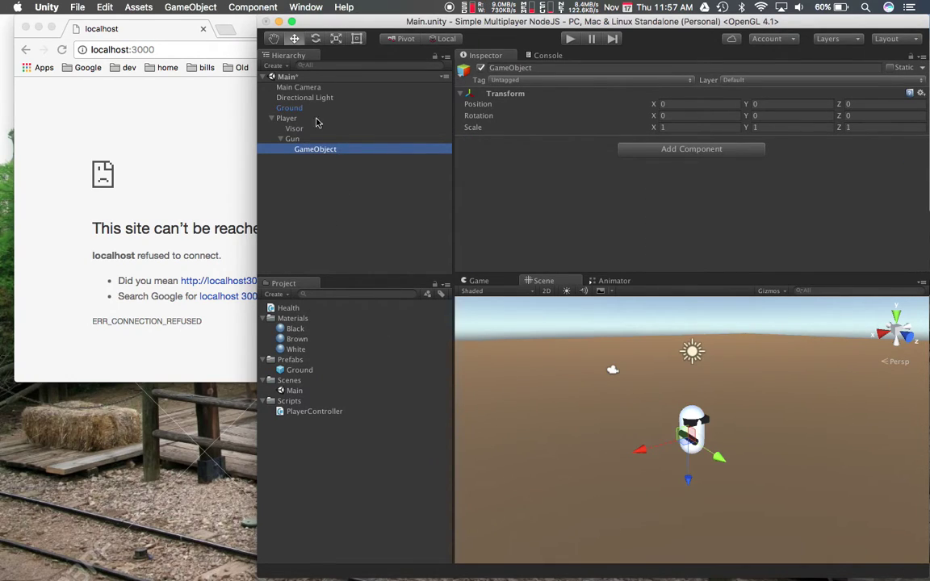
left_click(310, 148)
type("B")
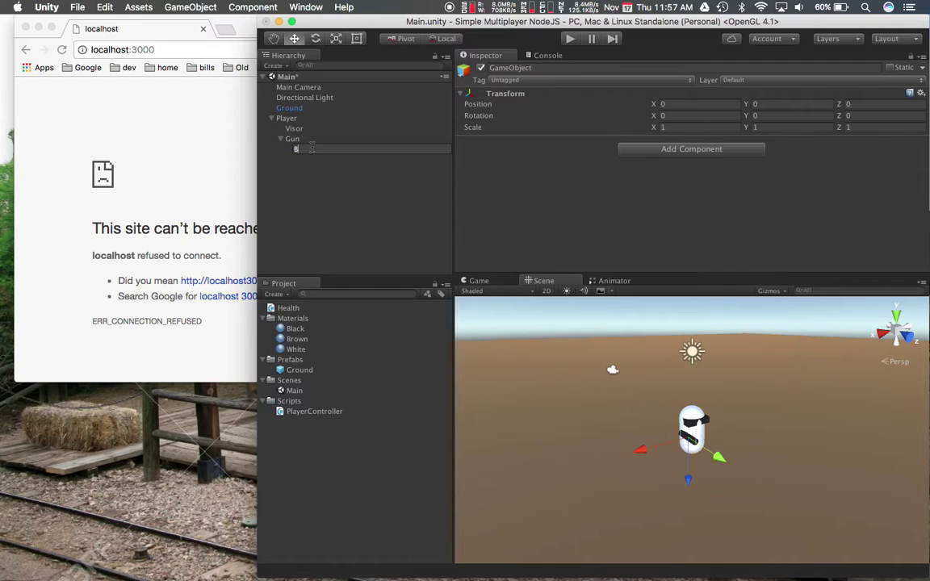
type("ullet Spawn")
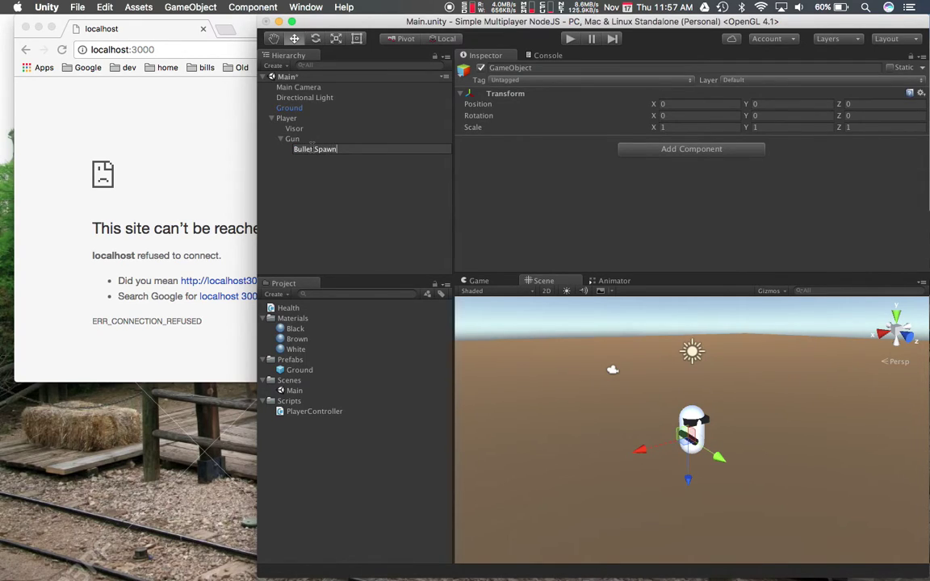
key("Return")
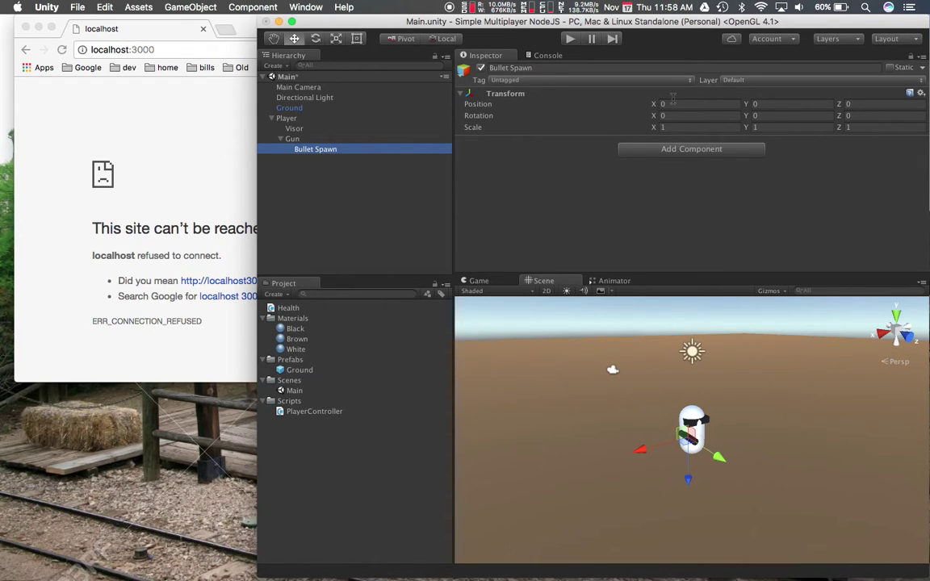
Set Bullet Spawn's Y position to 1 and save the scene with Cmd+S.
left_click(766, 103)
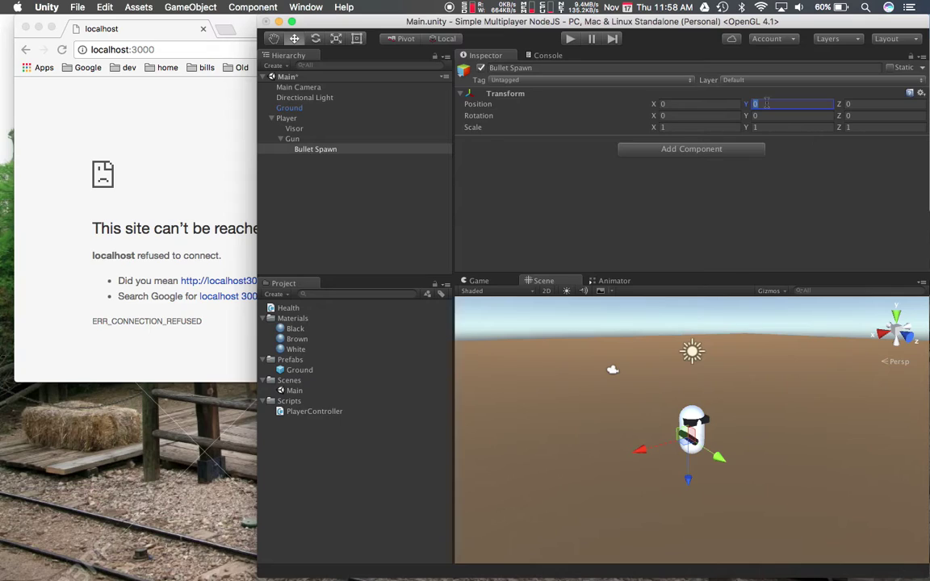
type("1")
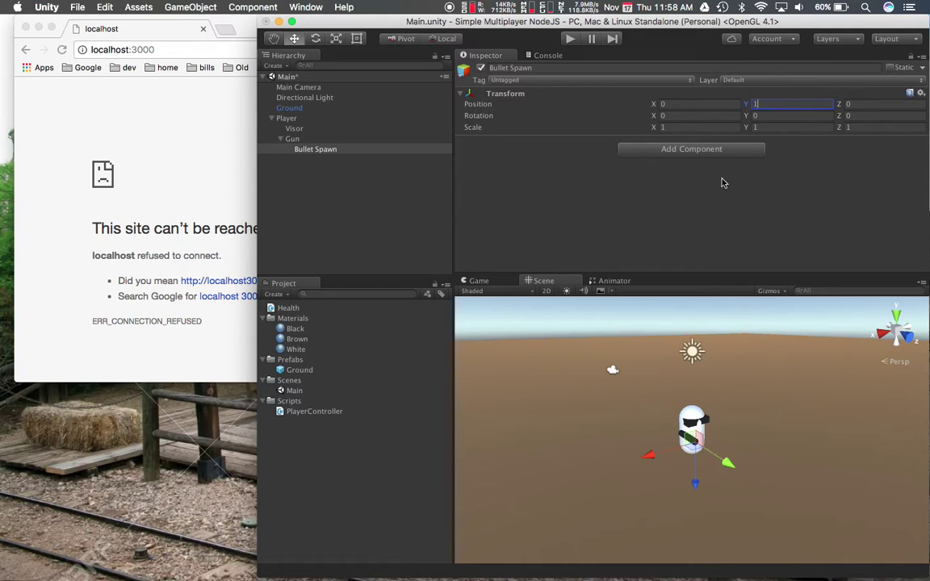
left_click(417, 152)
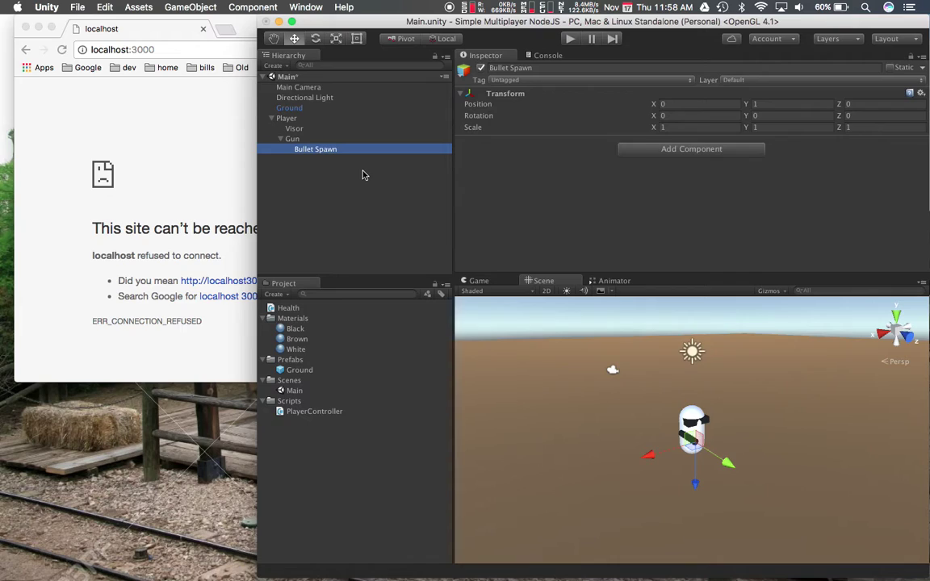
key("super+s")
Collapse the Gun and Player entries in the Hierarchy, leaving nothing new created.
left_click(276, 141)
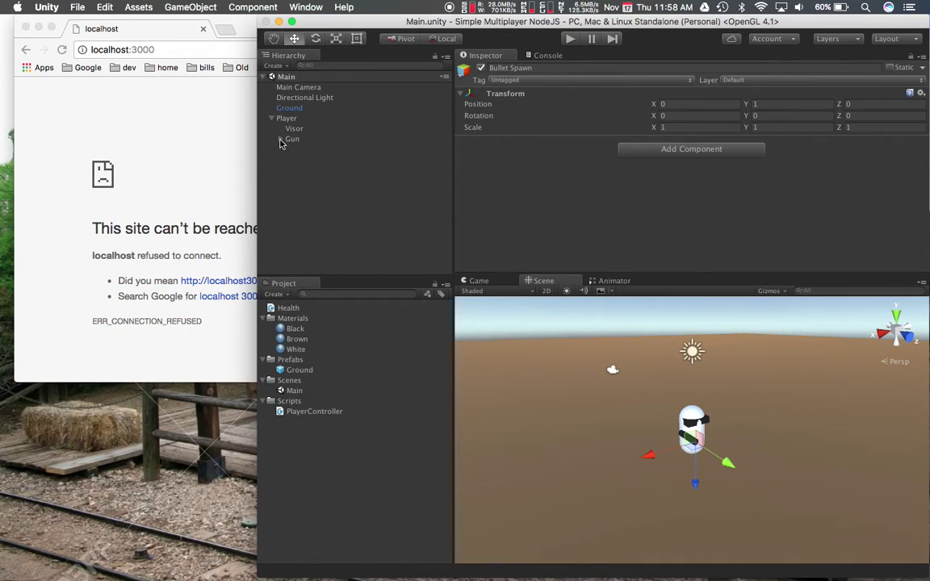
left_click(281, 141)
left_click(281, 142)
left_click(287, 119)
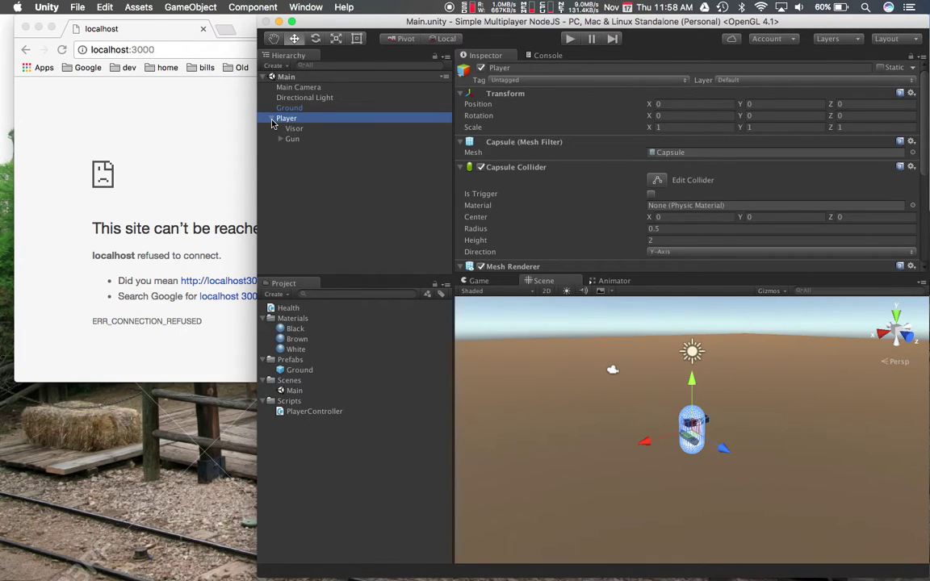
left_click(271, 119)
left_click(277, 144)
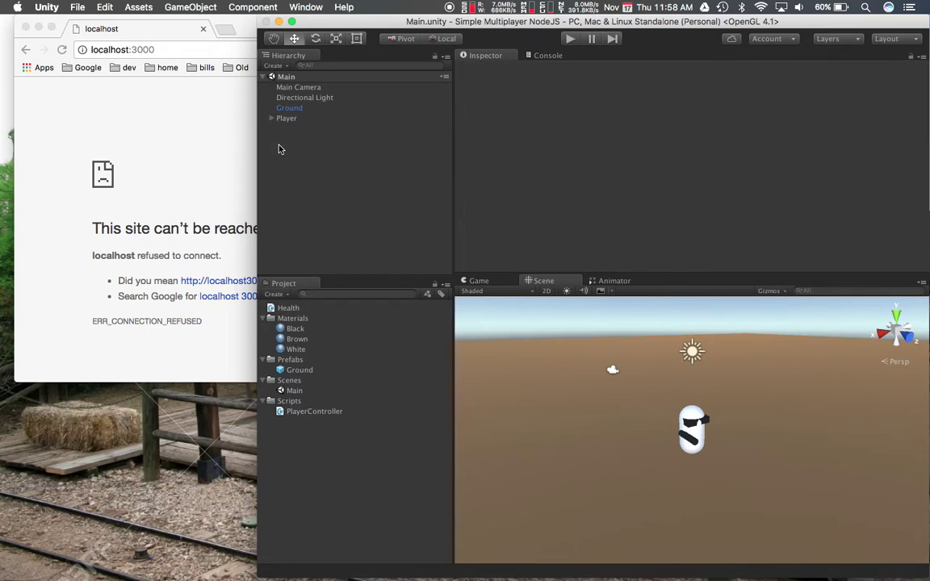
left_click(274, 66)
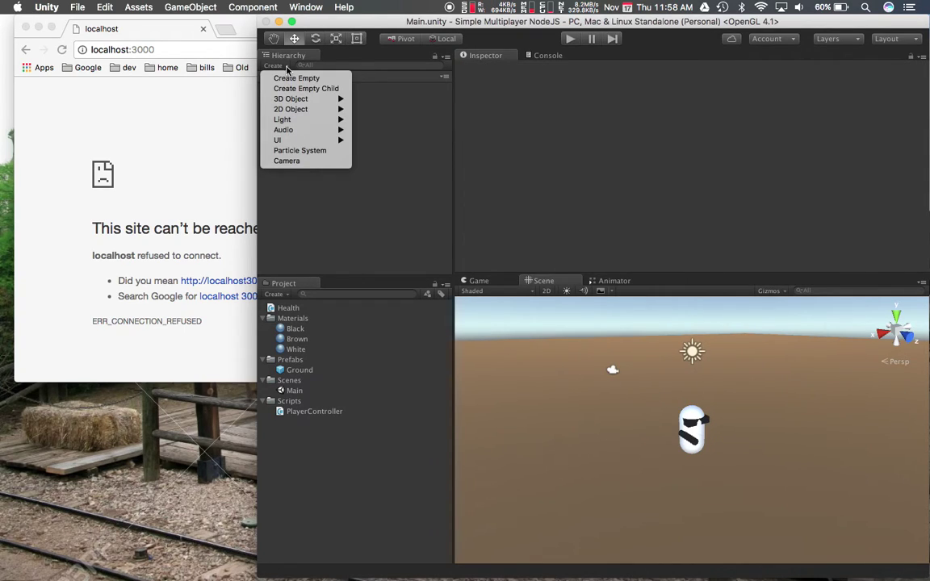
left_click(286, 71)
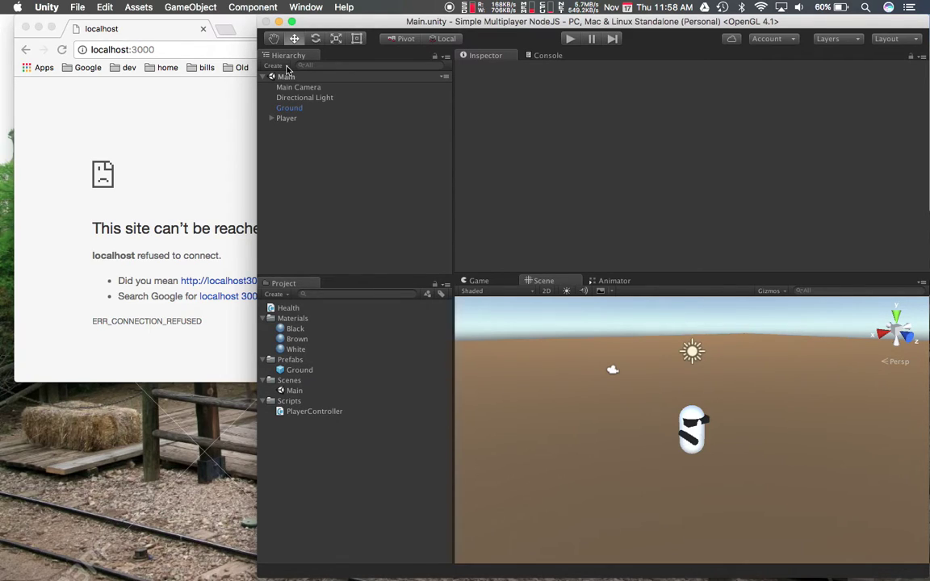
Add a UI Canvas under Player, which also adds an EventSystem, and rename it Healthbar Canvas.
left_click(286, 119)
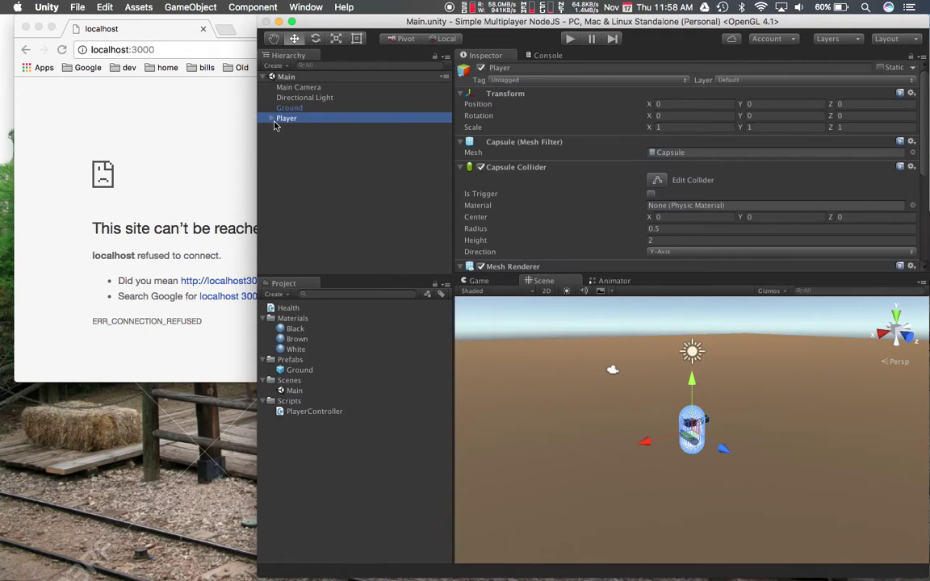
key("Right")
right_click(292, 122)
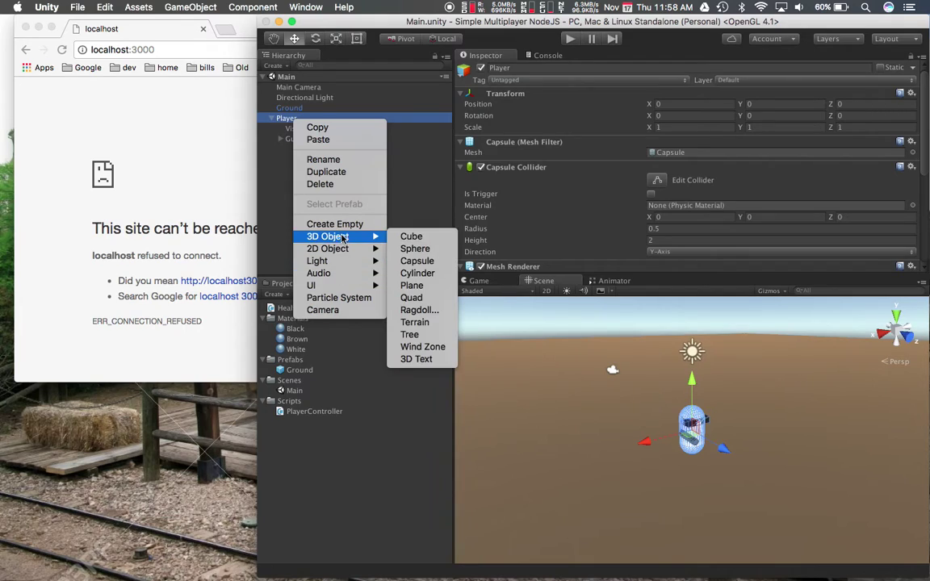
mouse_move(344, 288)
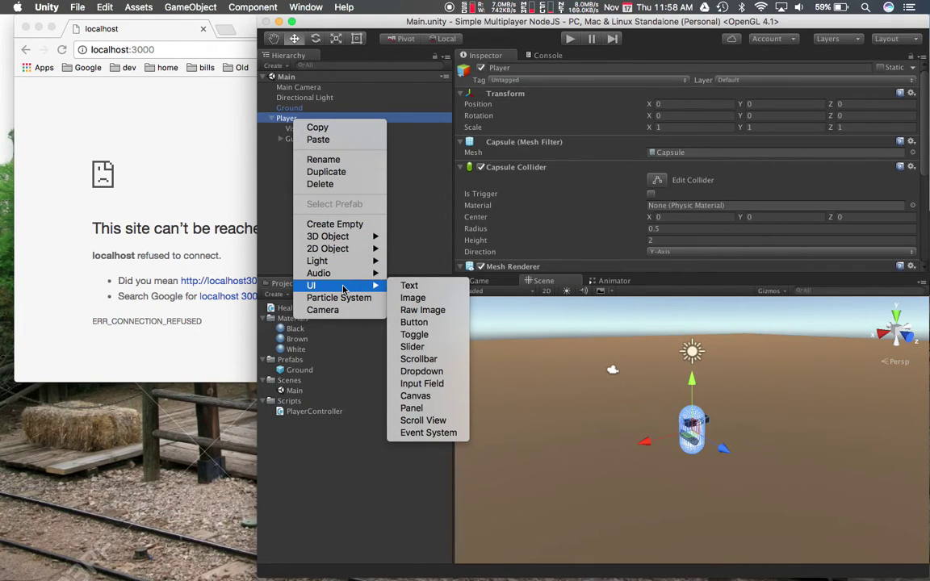
left_click(409, 397)
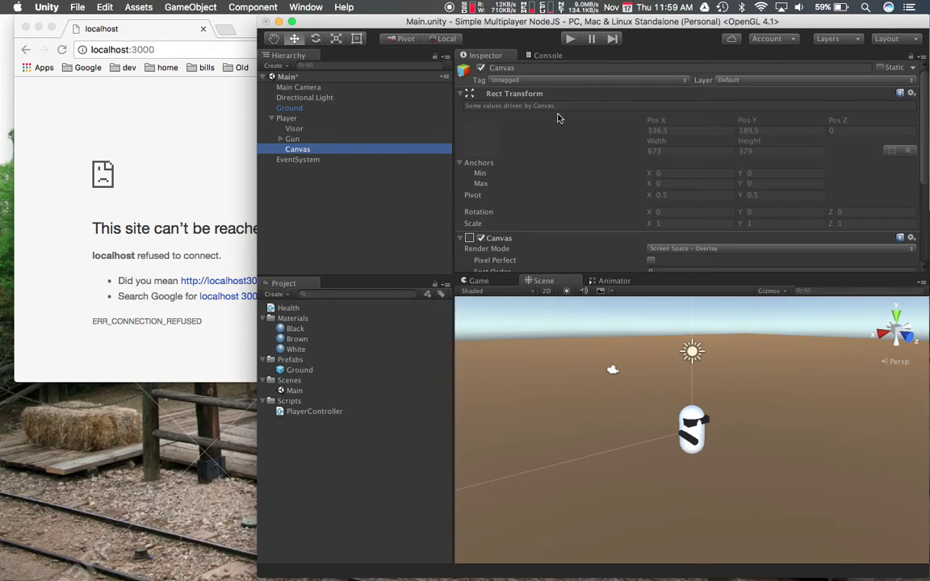
key("Return")
key("Right")
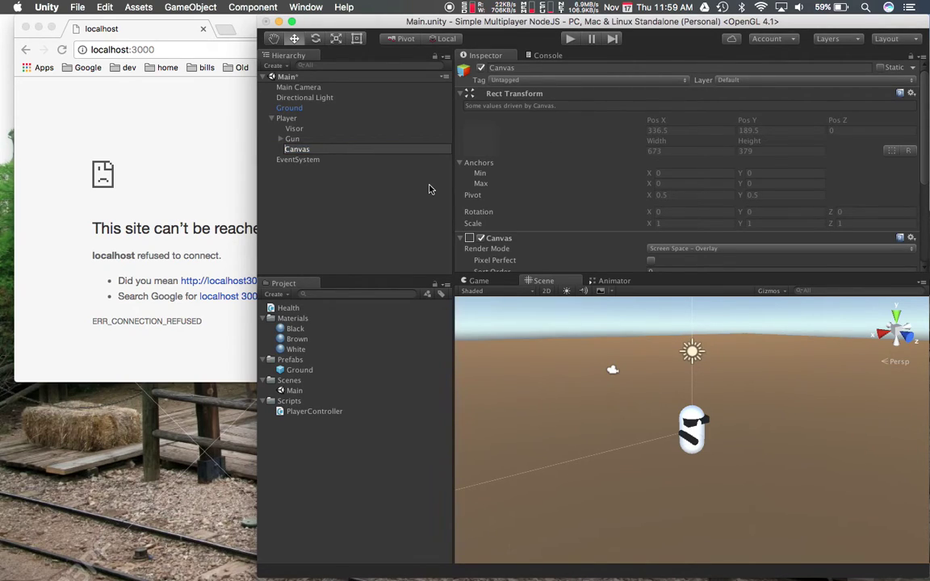
type("Healthbar")
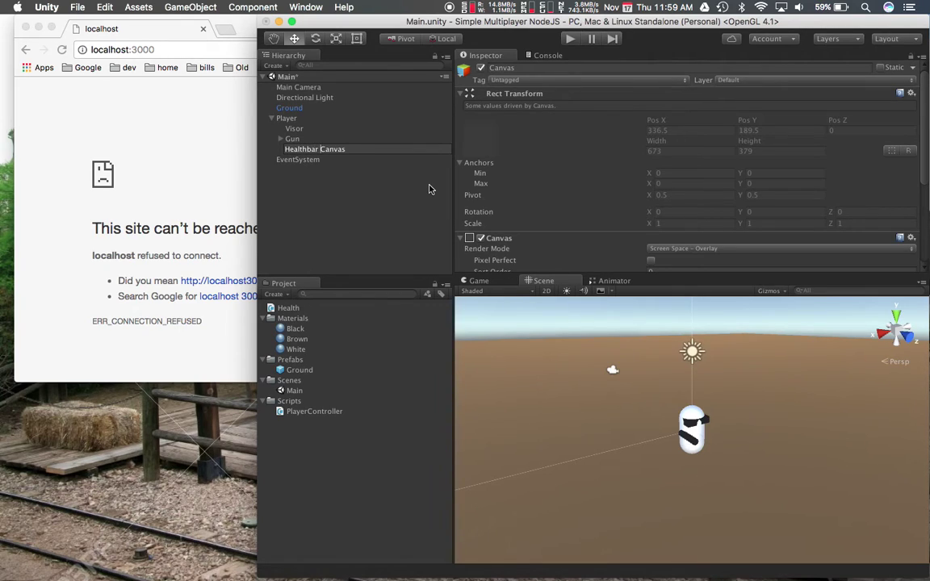
key("Return")
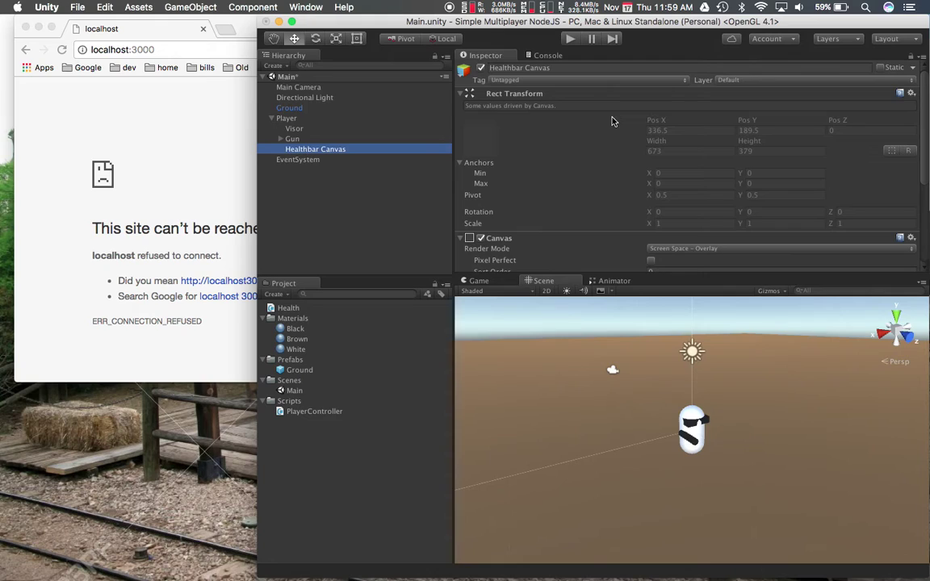
Switch the Healthbar Canvas render mode to World Space and scroll through its Inspector.
left_click(662, 248)
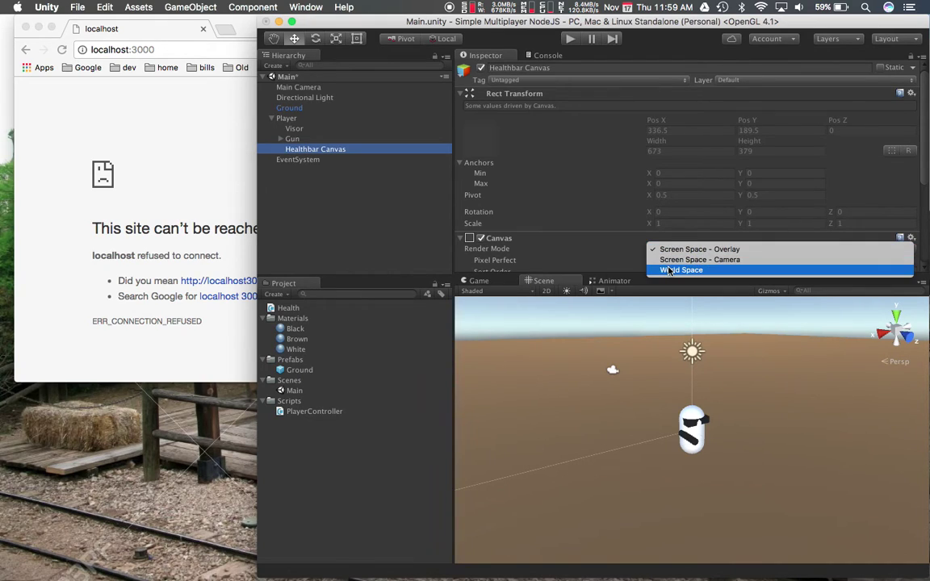
left_click(669, 271)
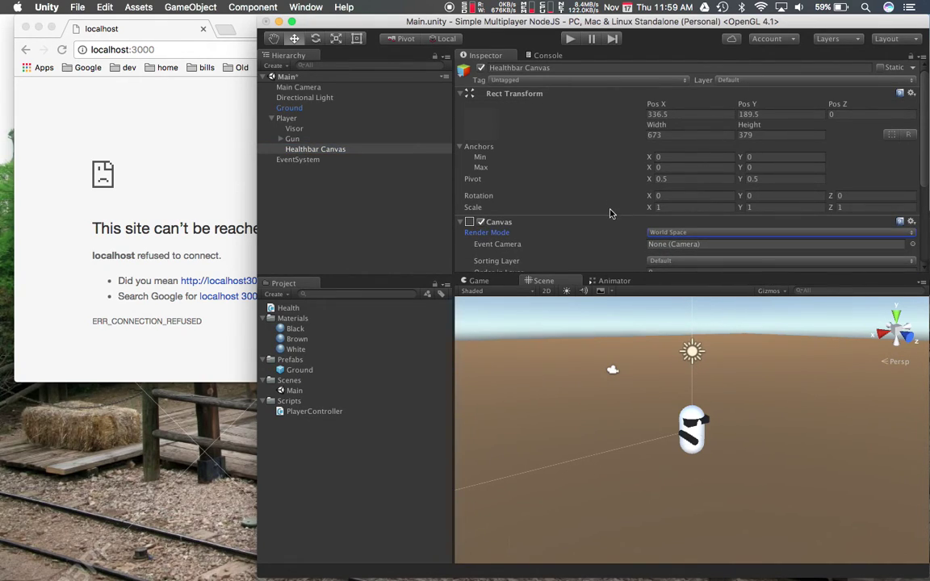
scroll(611, 214, "down", 4)
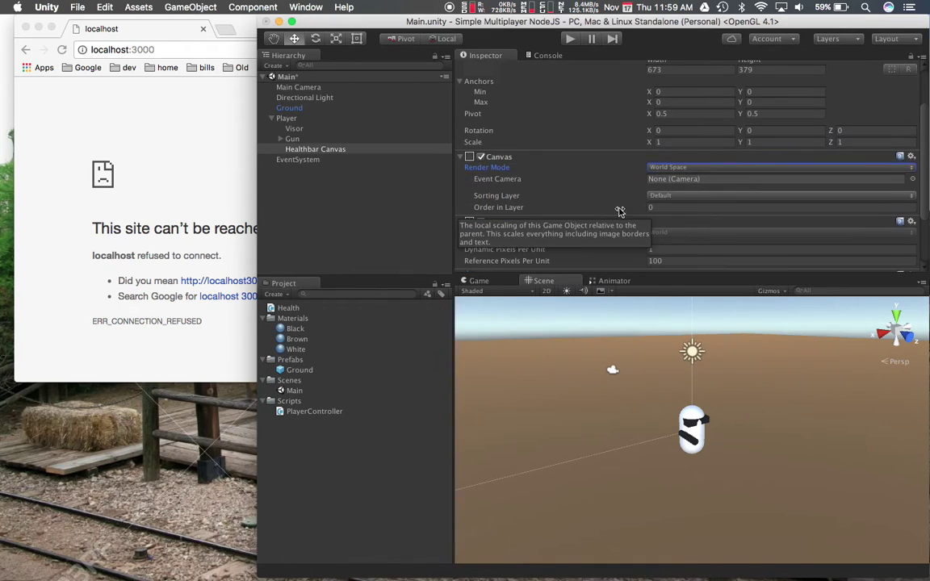
scroll(619, 194, "down", 3)
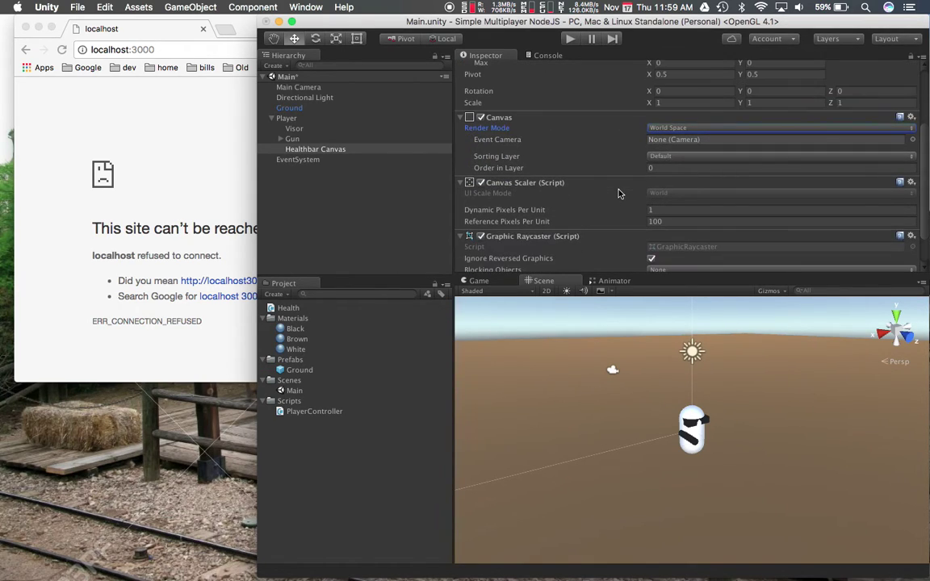
scroll(618, 194, "down", 1)
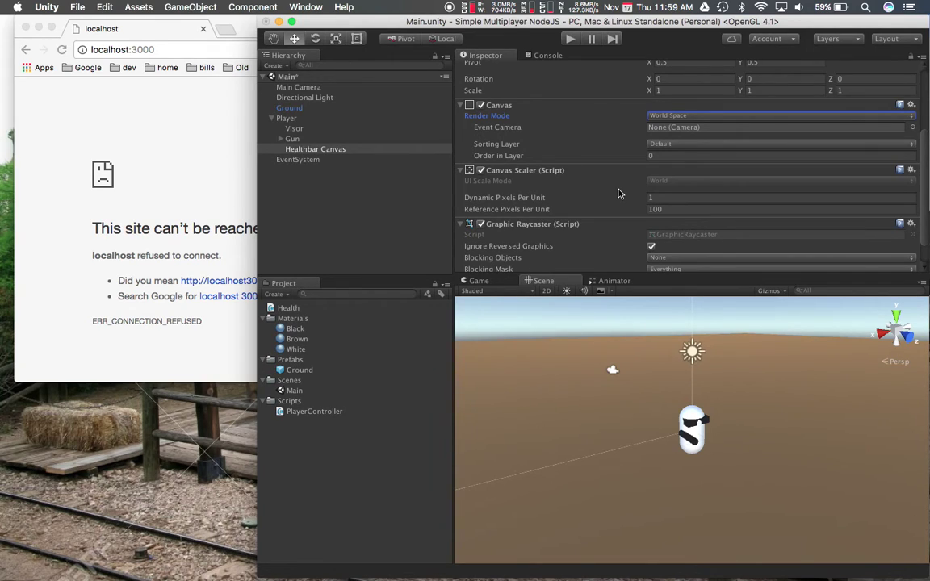
scroll(618, 194, "down", 2)
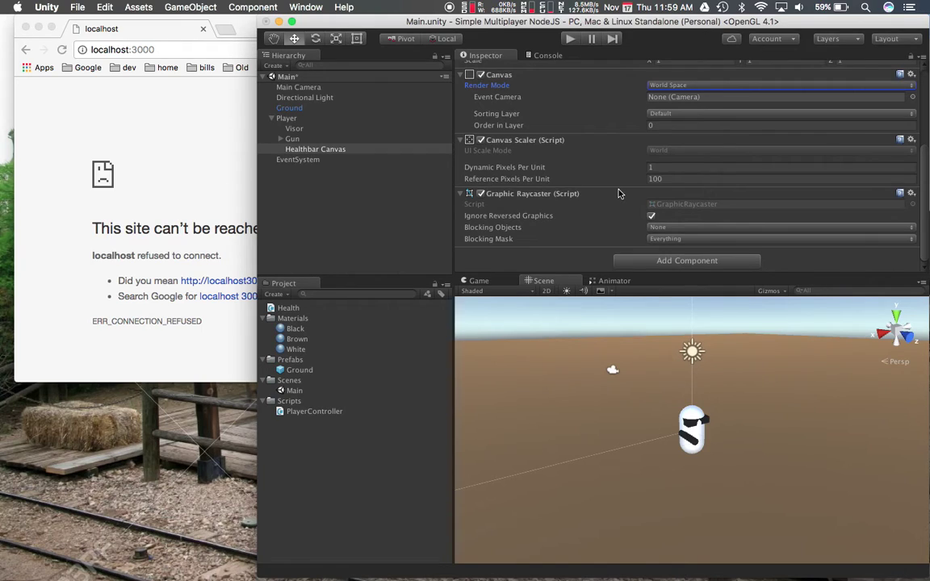
scroll(594, 147, "up", 10)
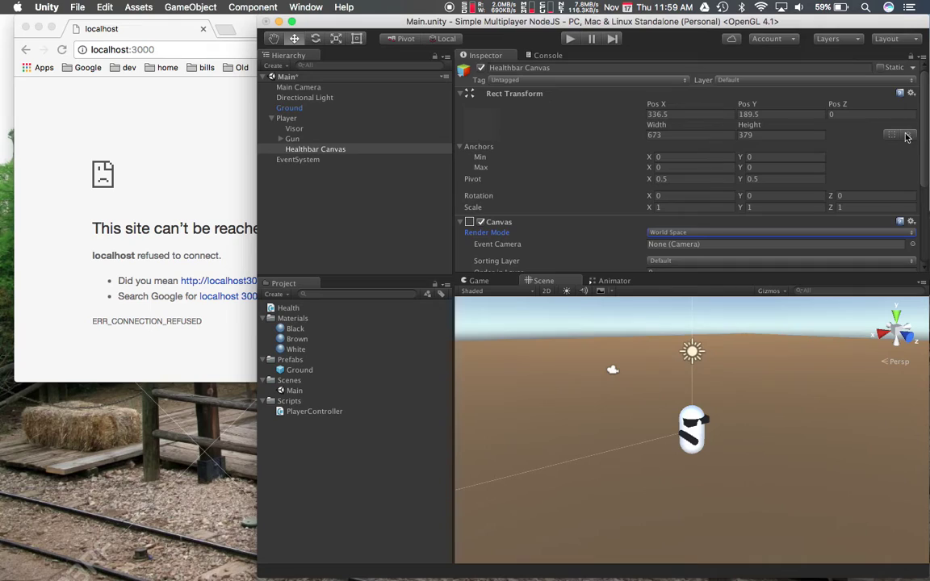
Reset the canvas Rect Transform, set Pos Y to 1.5, and keep width and height 100.
left_click(912, 93)
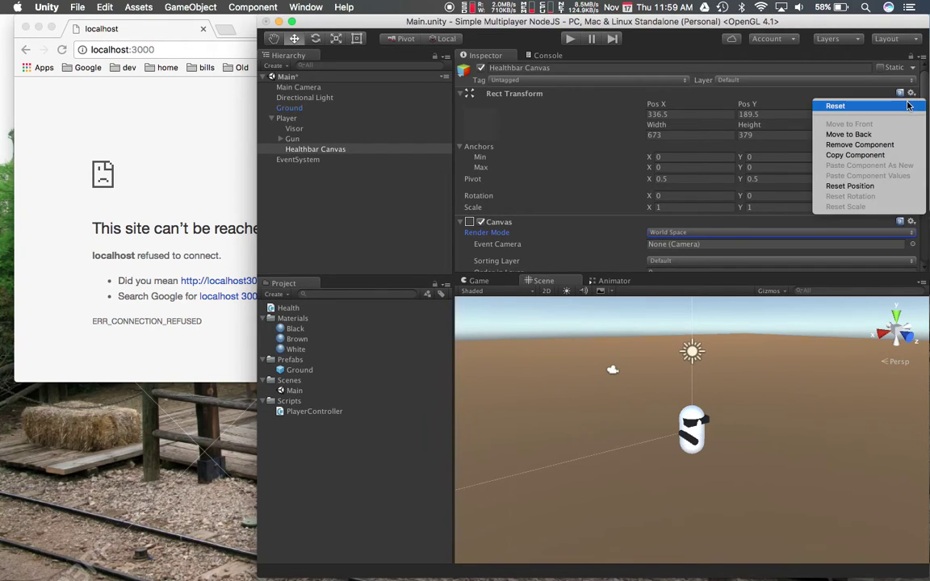
left_click(907, 105)
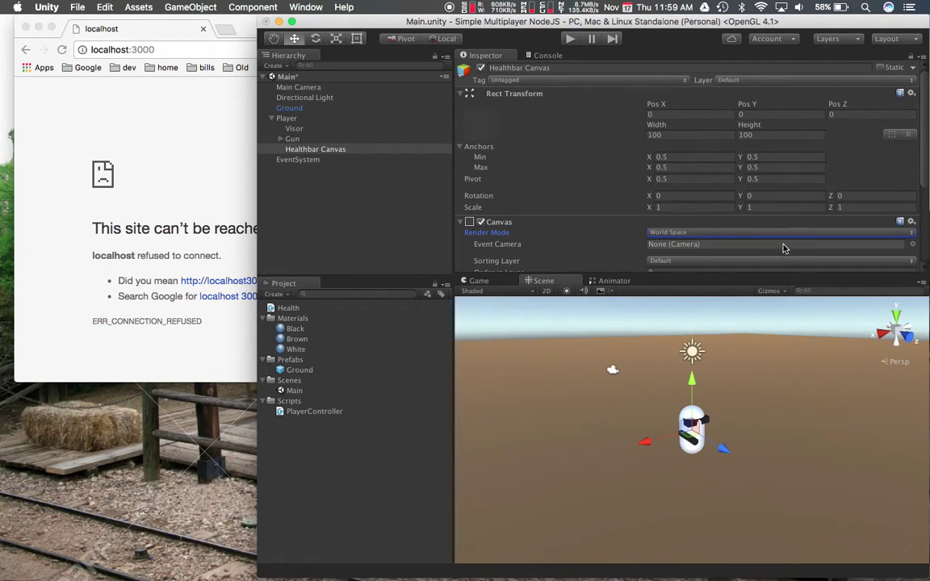
left_click(759, 115)
type("1.5")
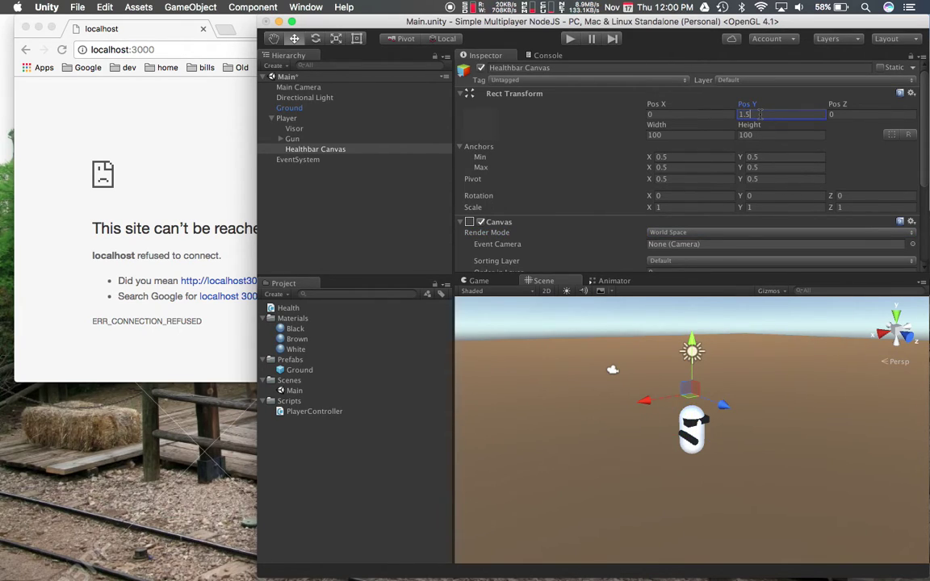
key("Tab")
key("Tab")
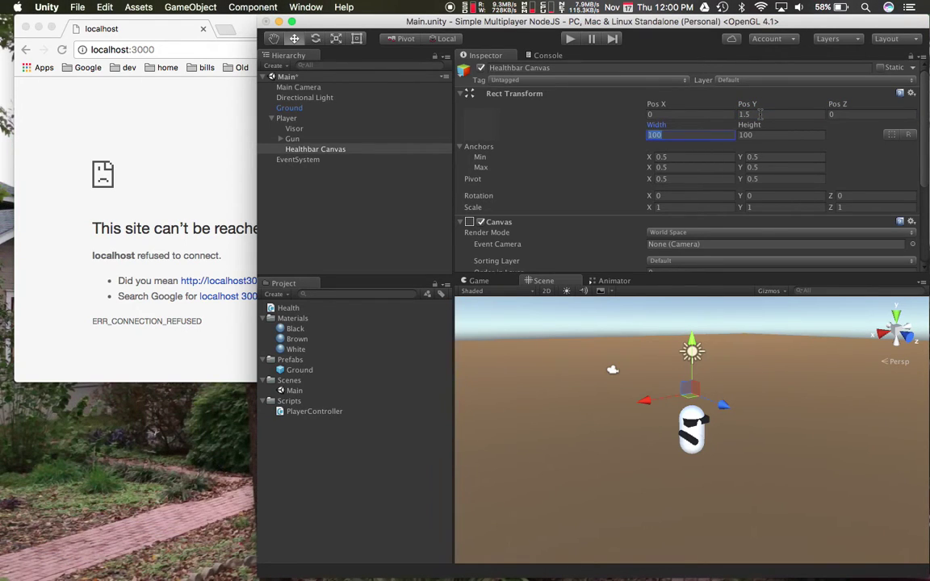
key("Tab")
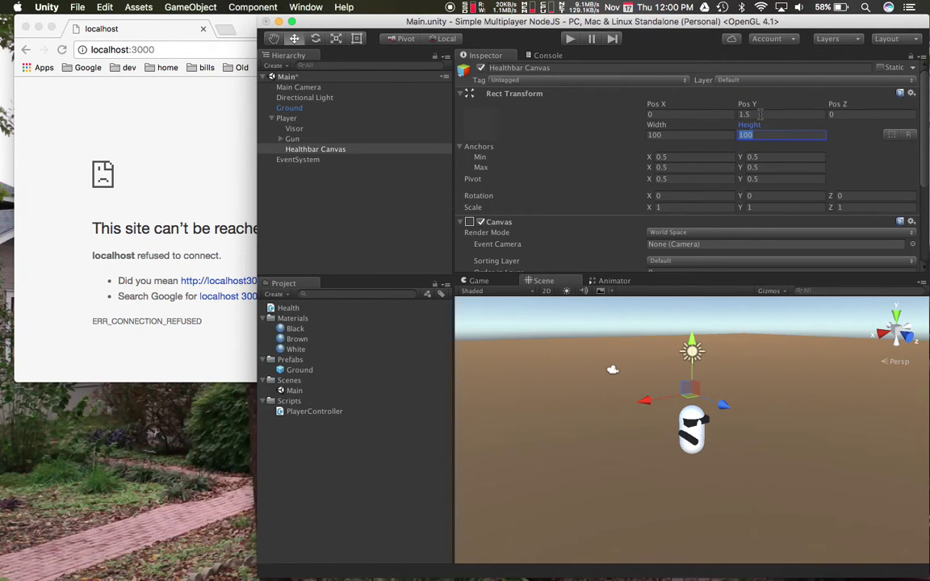
key("Tab")
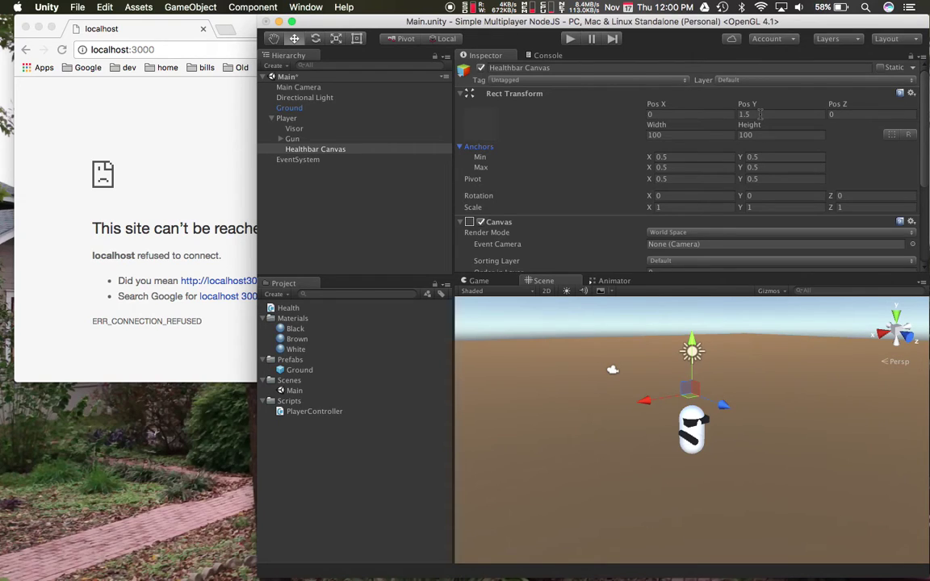
Scale the Healthbar Canvas to 0.01 on the X, Y and Z axes.
left_click(712, 209)
type("0.01")
key("Tab")
type("0")
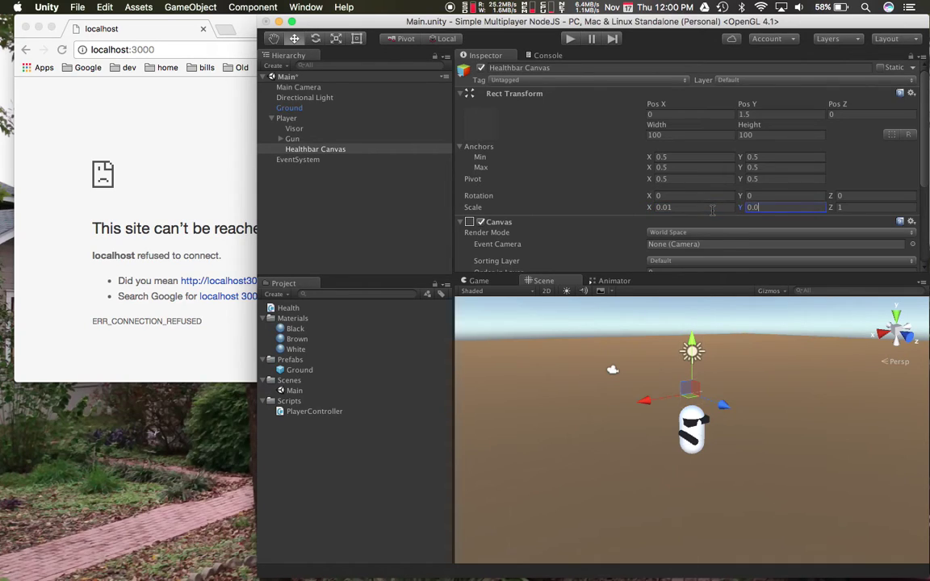
type("1")
key("Tab")
type("0.01")
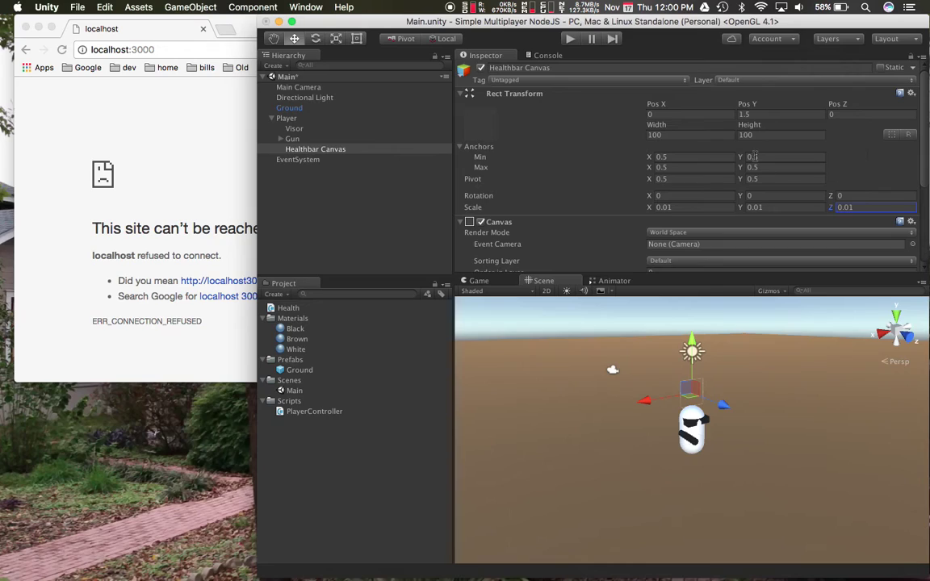
left_click(347, 151)
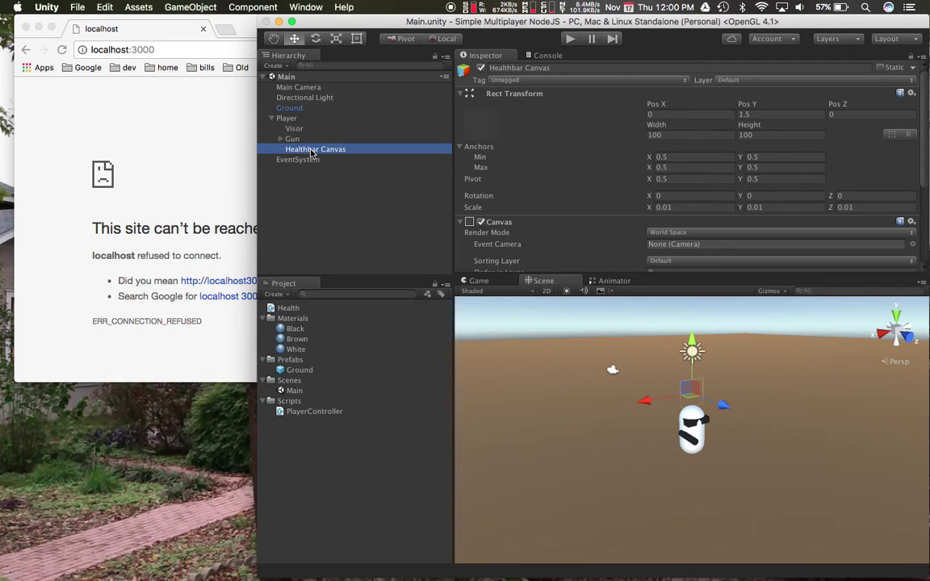
Add a UI Text child under Healthbar Canvas and rename it 'Player Name'.
right_click(313, 153)
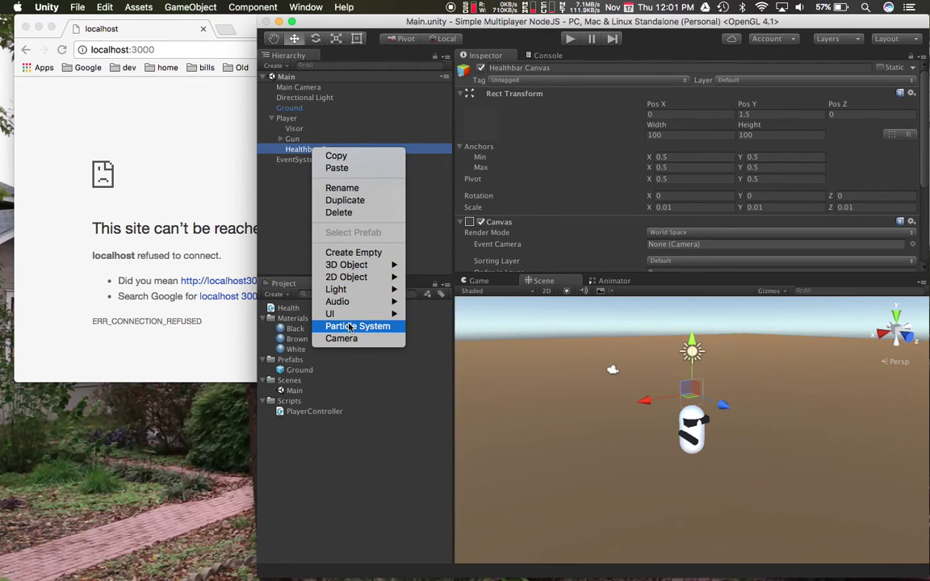
mouse_move(335, 313)
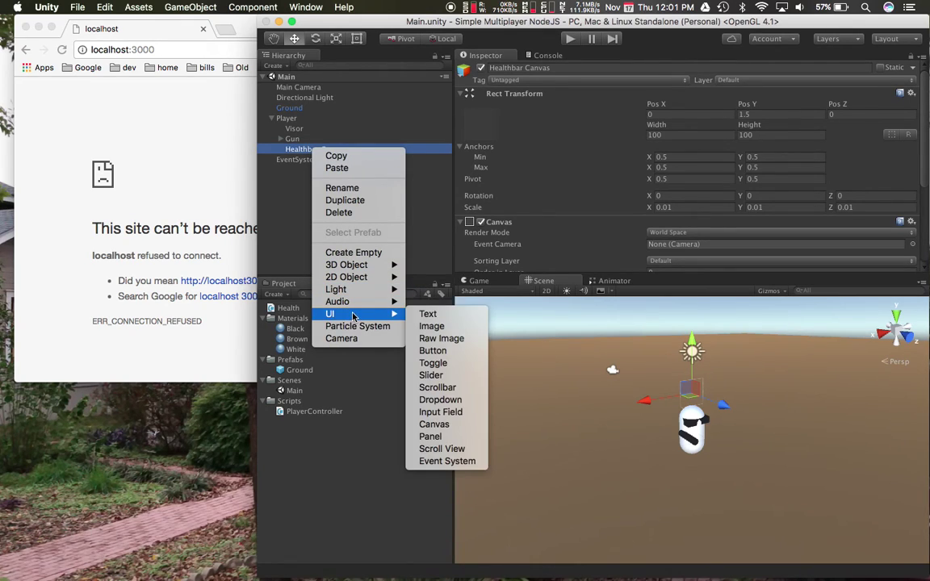
left_click(421, 315)
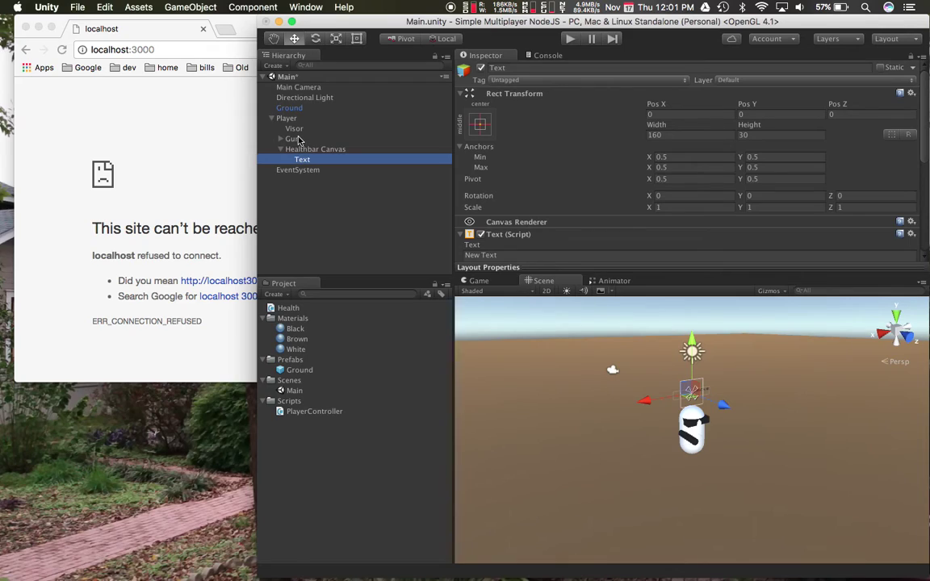
left_click(303, 160)
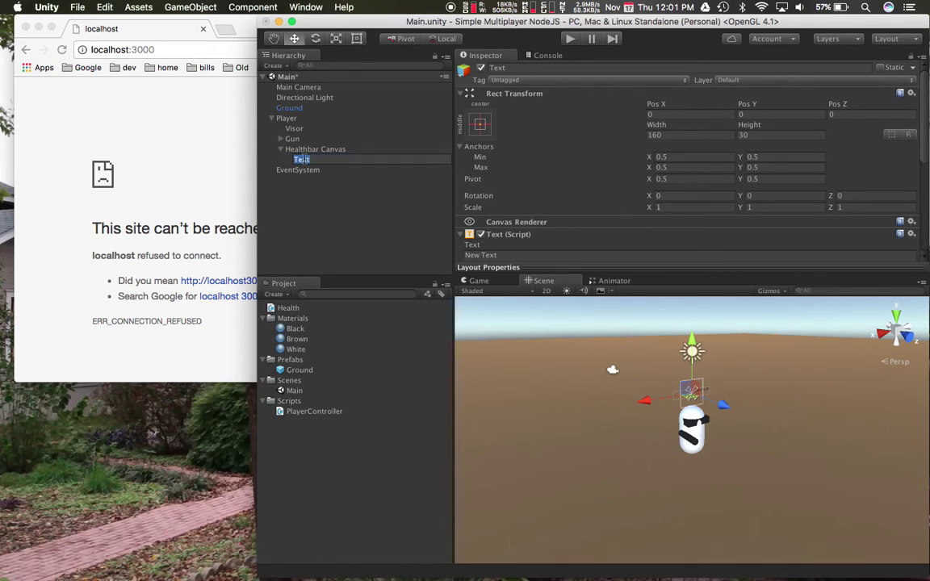
type("Ply")
type("yer")
type(" Name")
key("Return")
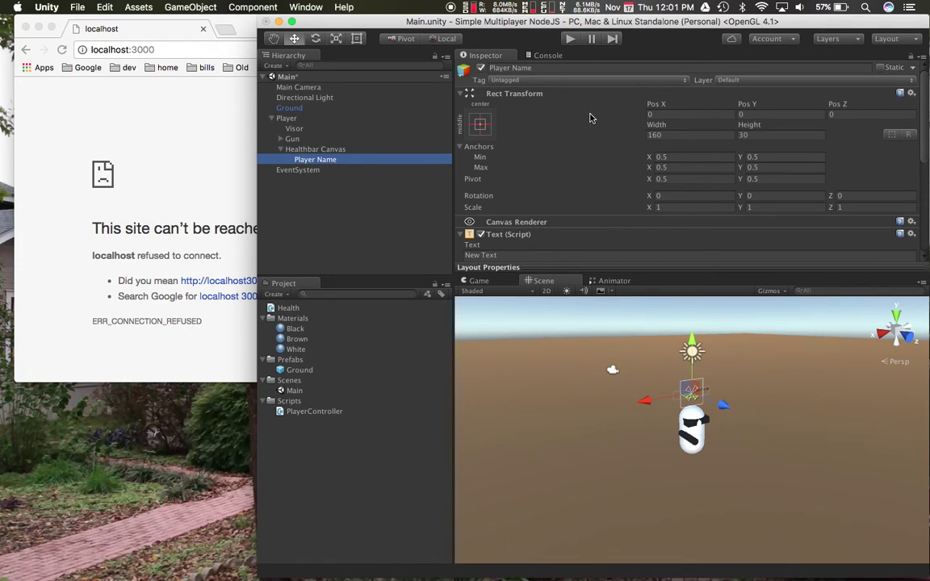
Set the text object's Rotation Y to 180.
left_click(770, 197)
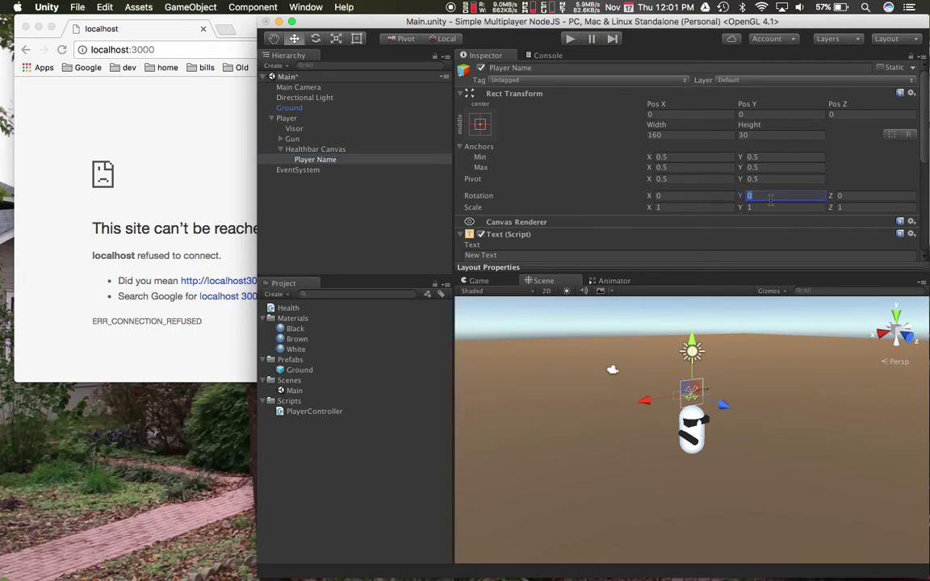
type("180")
scroll(581, 187, "down", 4)
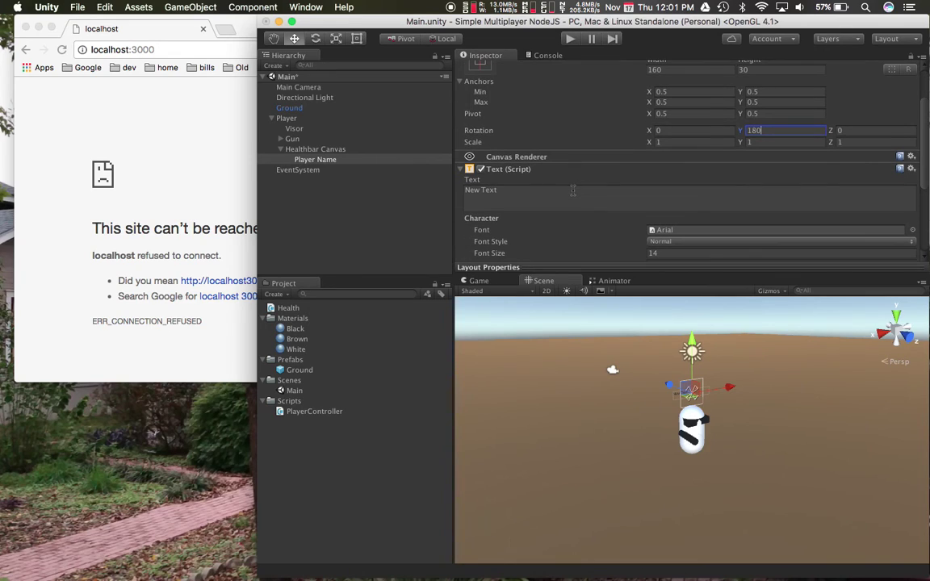
Replace 'New Text' with 'Player Name' in the Text field.
double_click(572, 191)
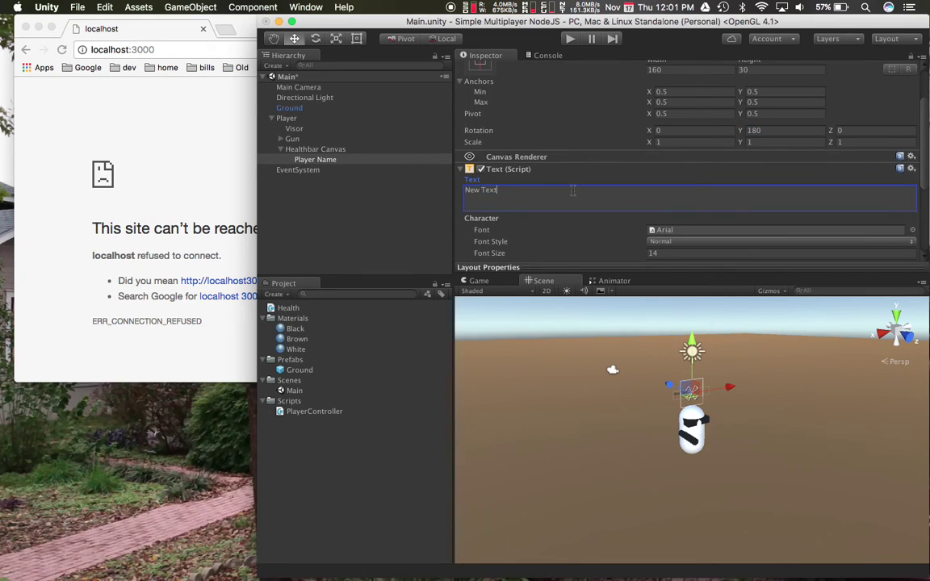
key("super+a")
type("Player Name")
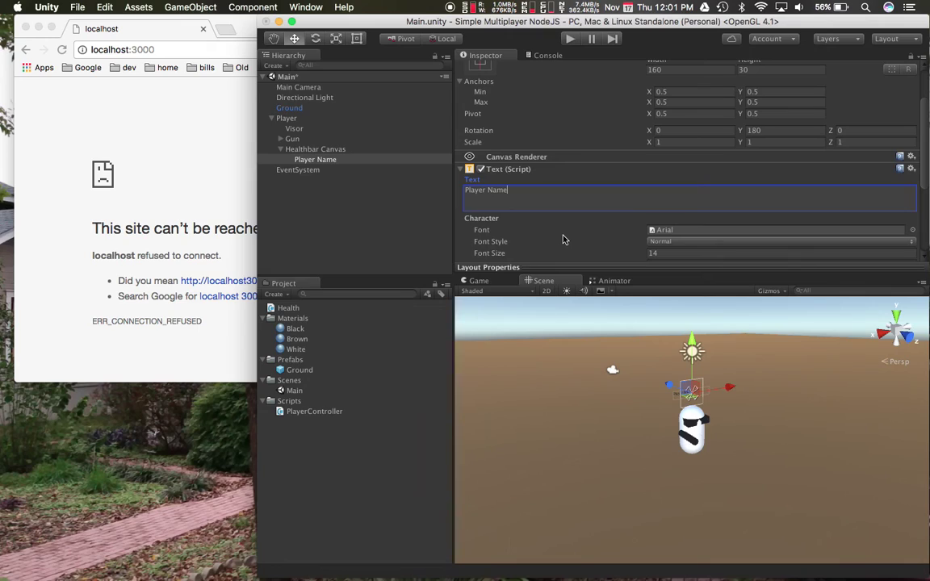
Leave the font style at Normal (Arial 14) and zoom the Scene view on the label.
scroll(563, 240, "down", 2)
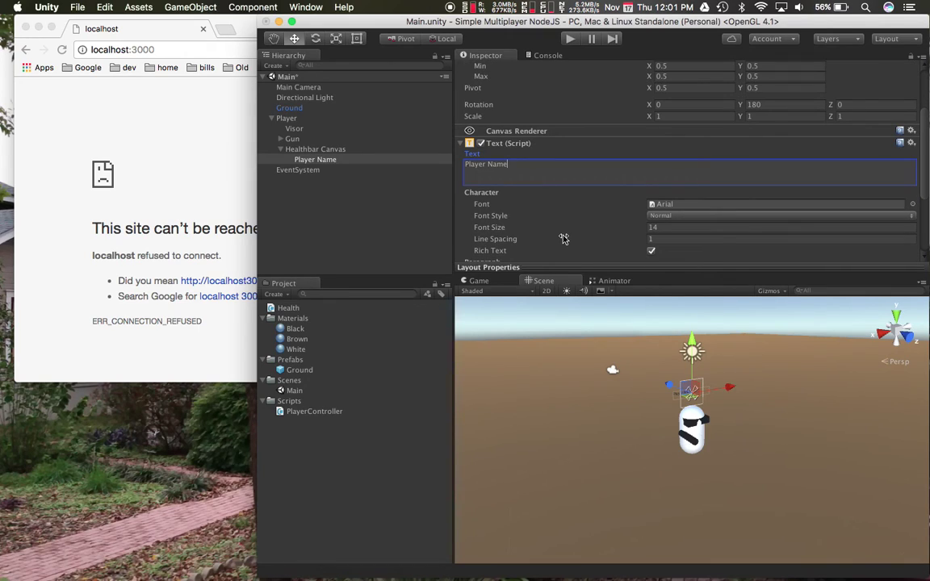
scroll(564, 238, "down", 3)
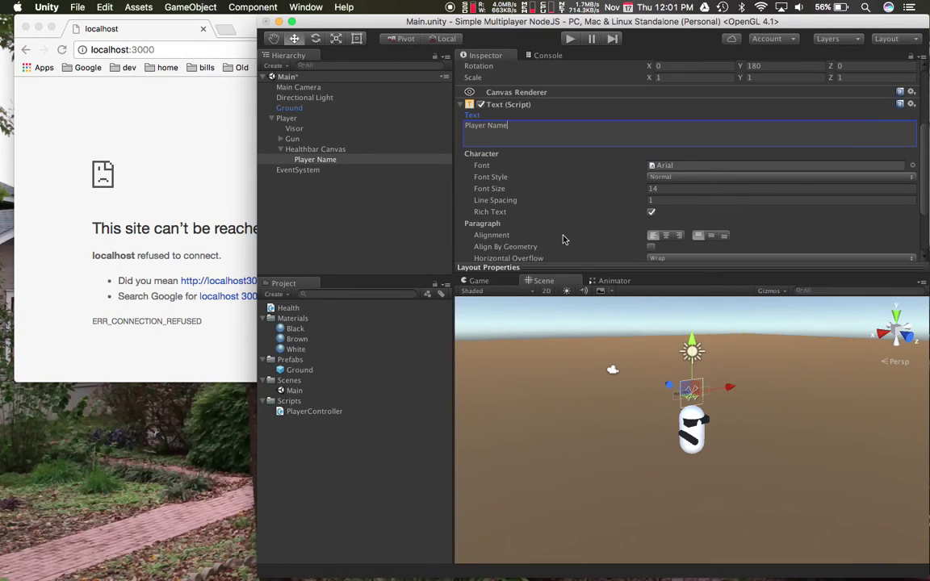
left_click(668, 176)
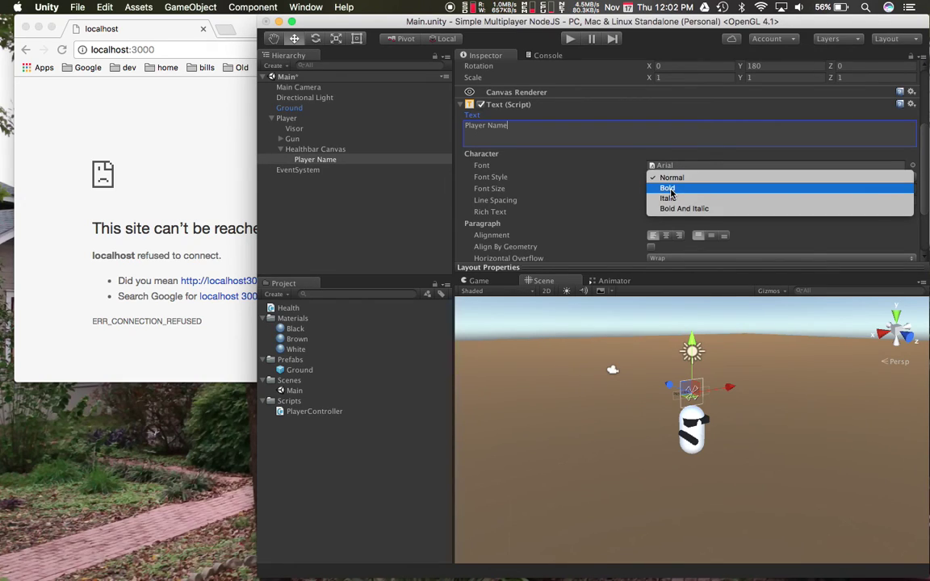
left_click(633, 186)
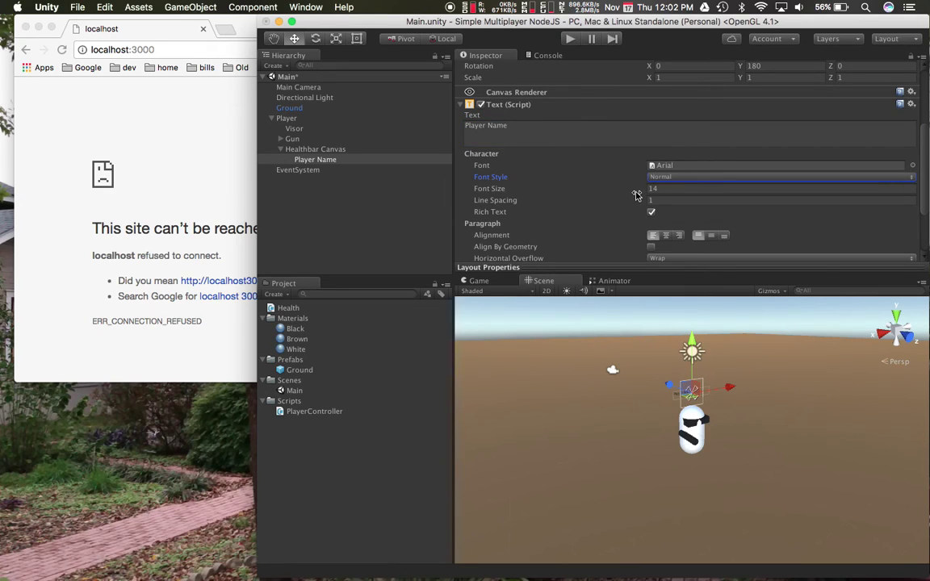
scroll(636, 196, "down", 5)
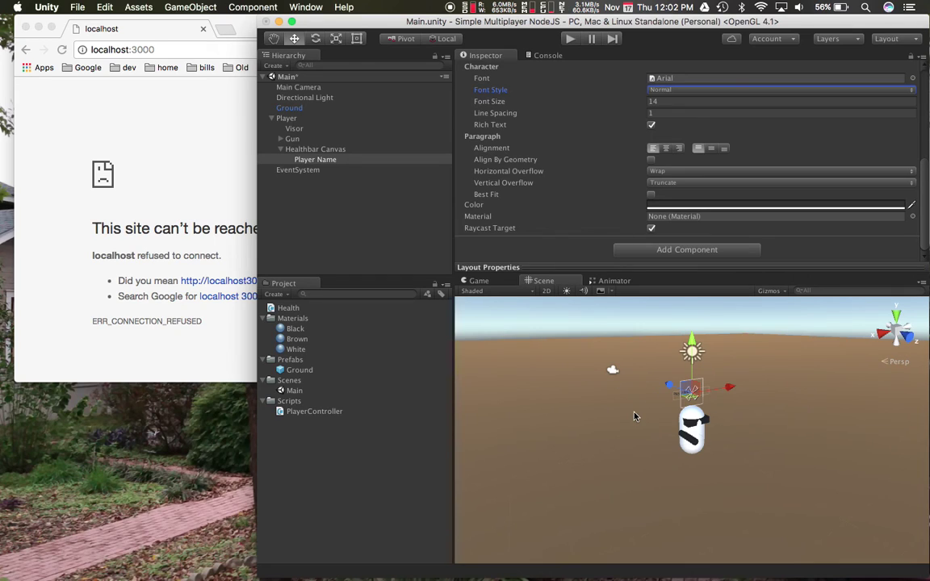
scroll(635, 417, "down", 2)
scroll(634, 416, "up", 4)
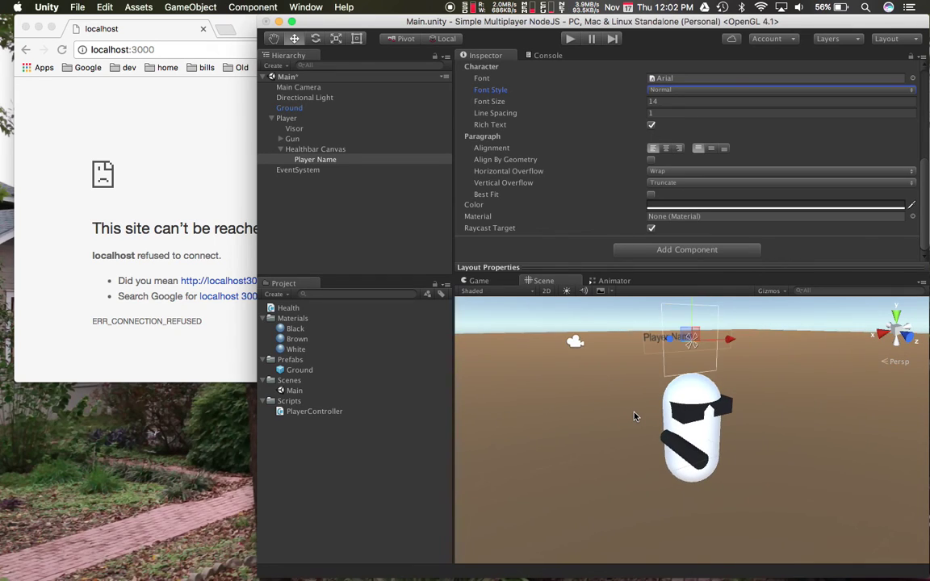
Clear the selection and orbit around the Player to inspect the floating 'Player Name' label.
left_click(634, 416)
left_click(626, 318)
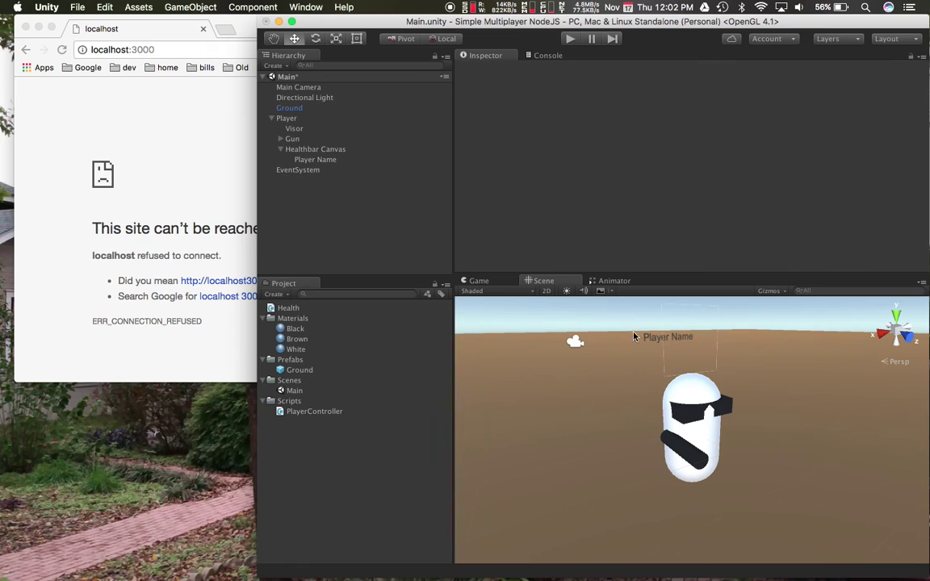
left_click_drag(644, 342, 698, 402, "alt")
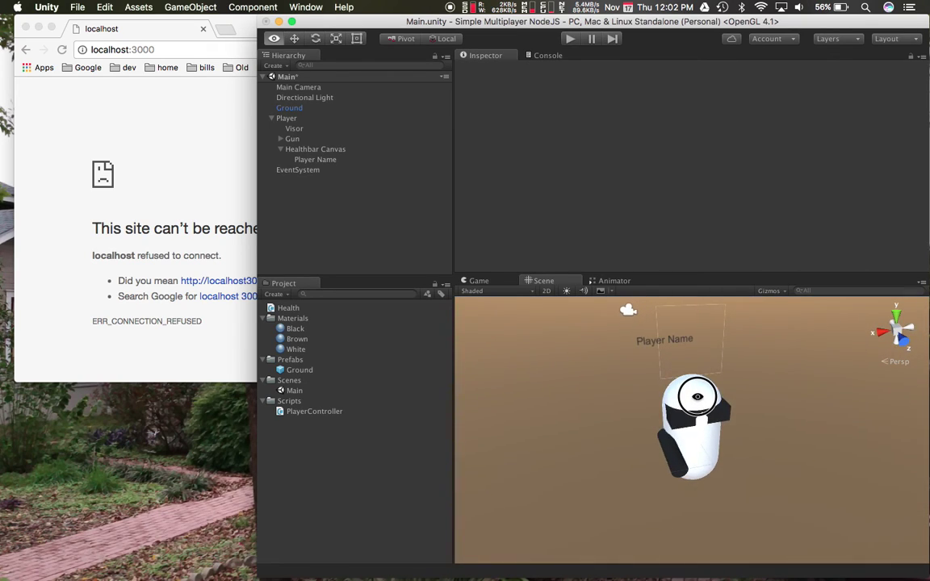